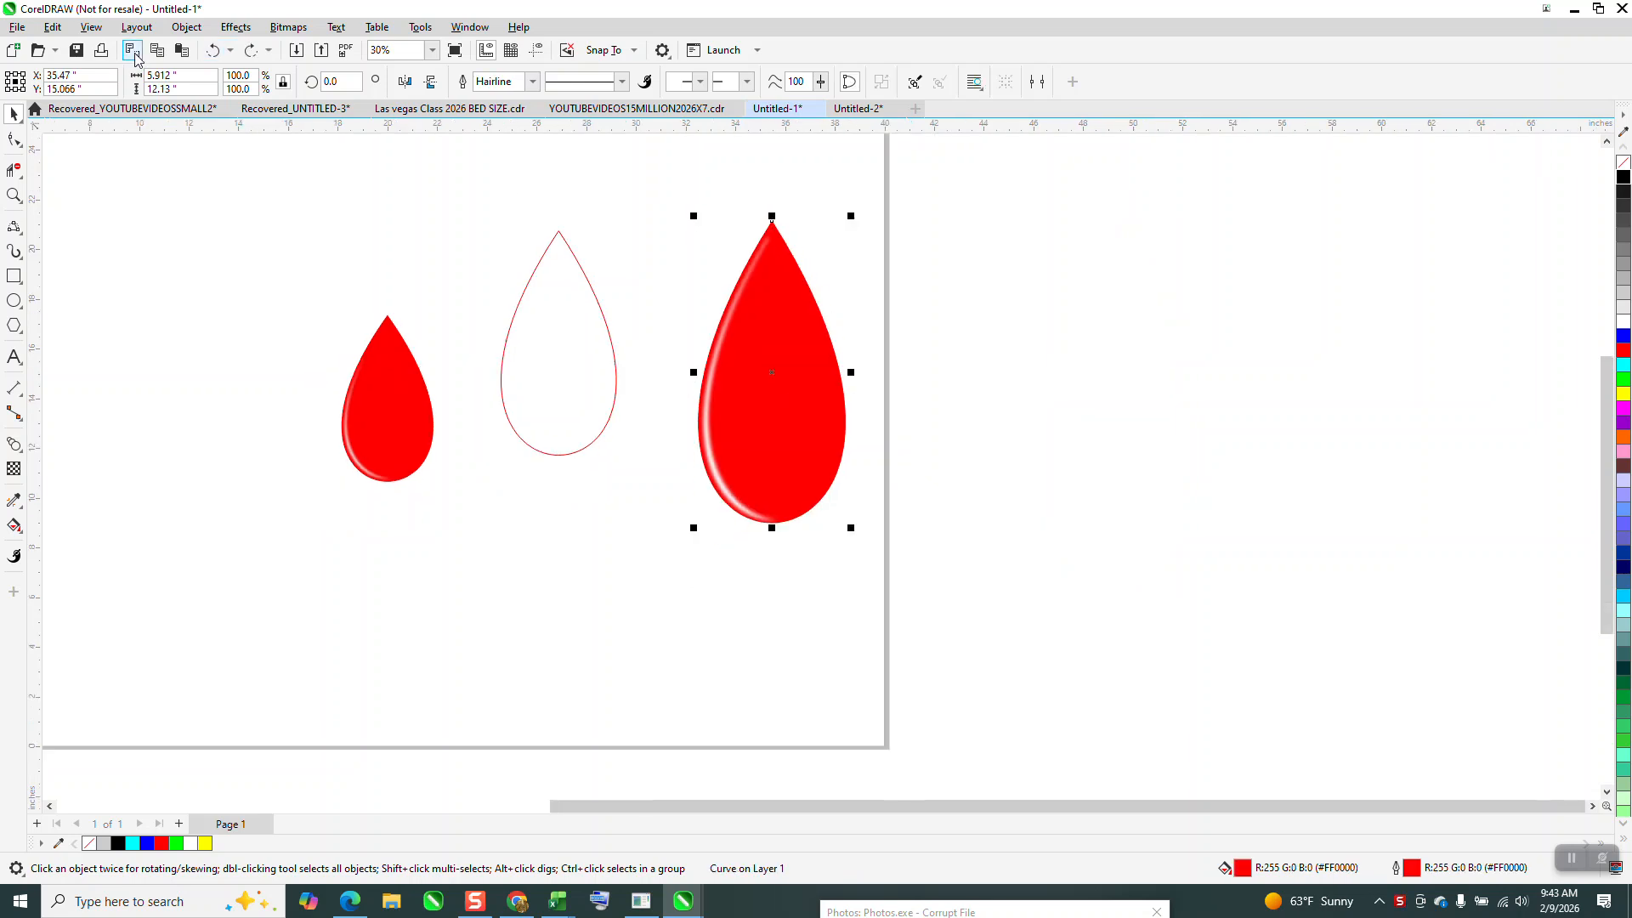
# Move the large glossy red drop, including its highlight, off the page onto the blank area to the right
pyautogui.moveTo(659, 205); pyautogui.dragTo(885, 564)
pyautogui.moveTo(780, 371); pyautogui.dragTo(998, 386)
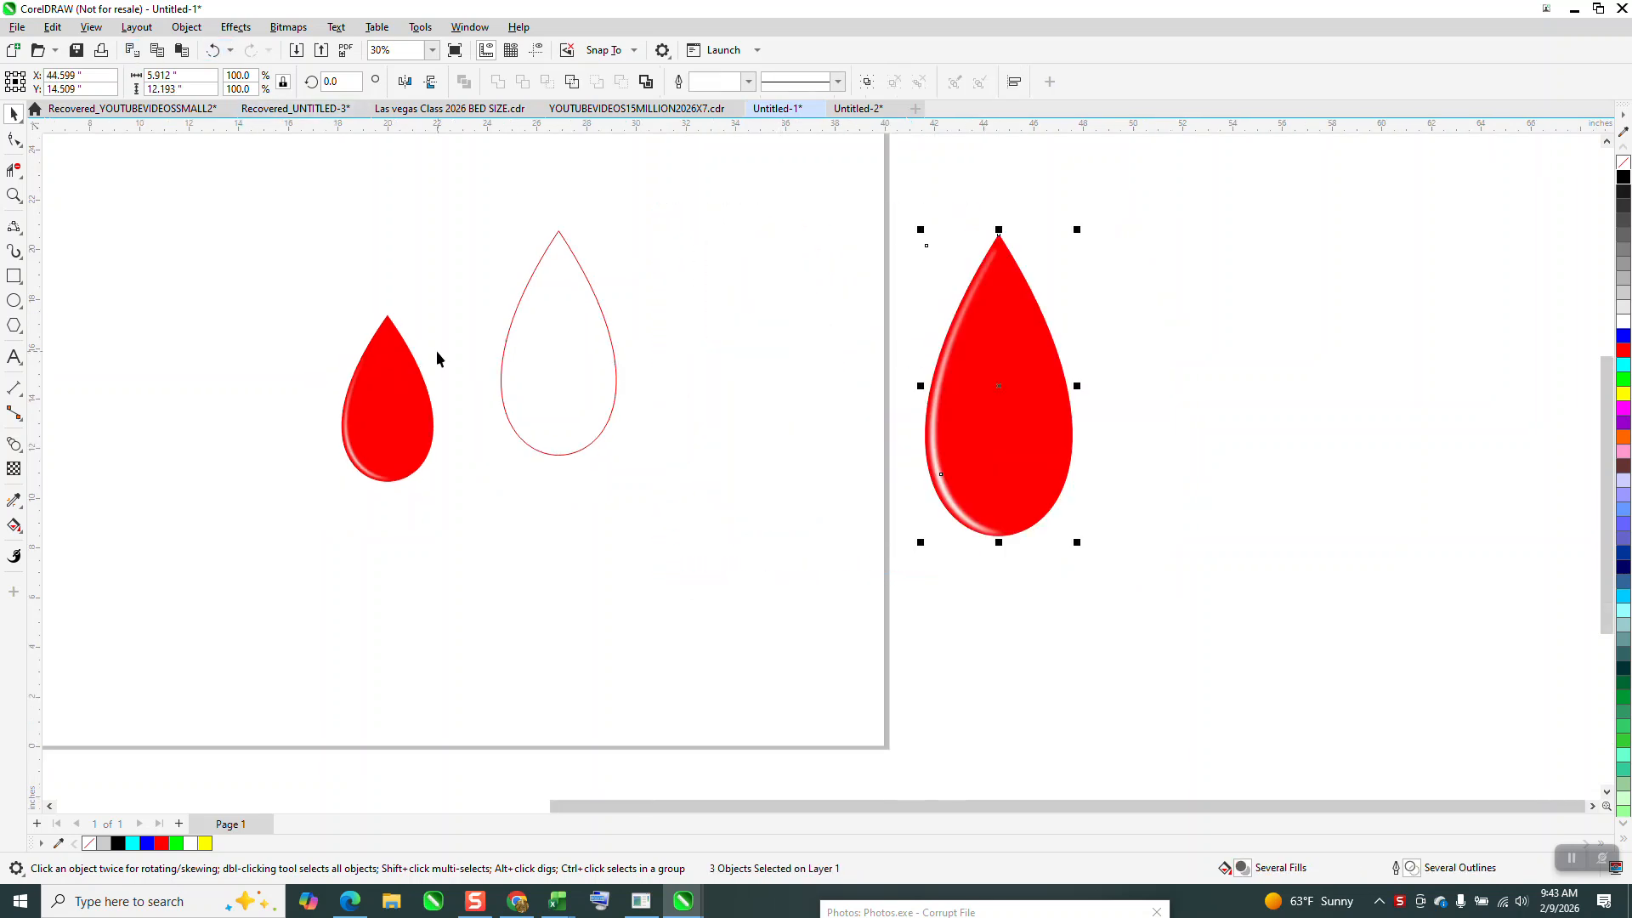
# Create two successive copies of the unfilled drop outline, each offset about 0.16 inches right and 0.08 inches up
pyautogui.click(517, 364)
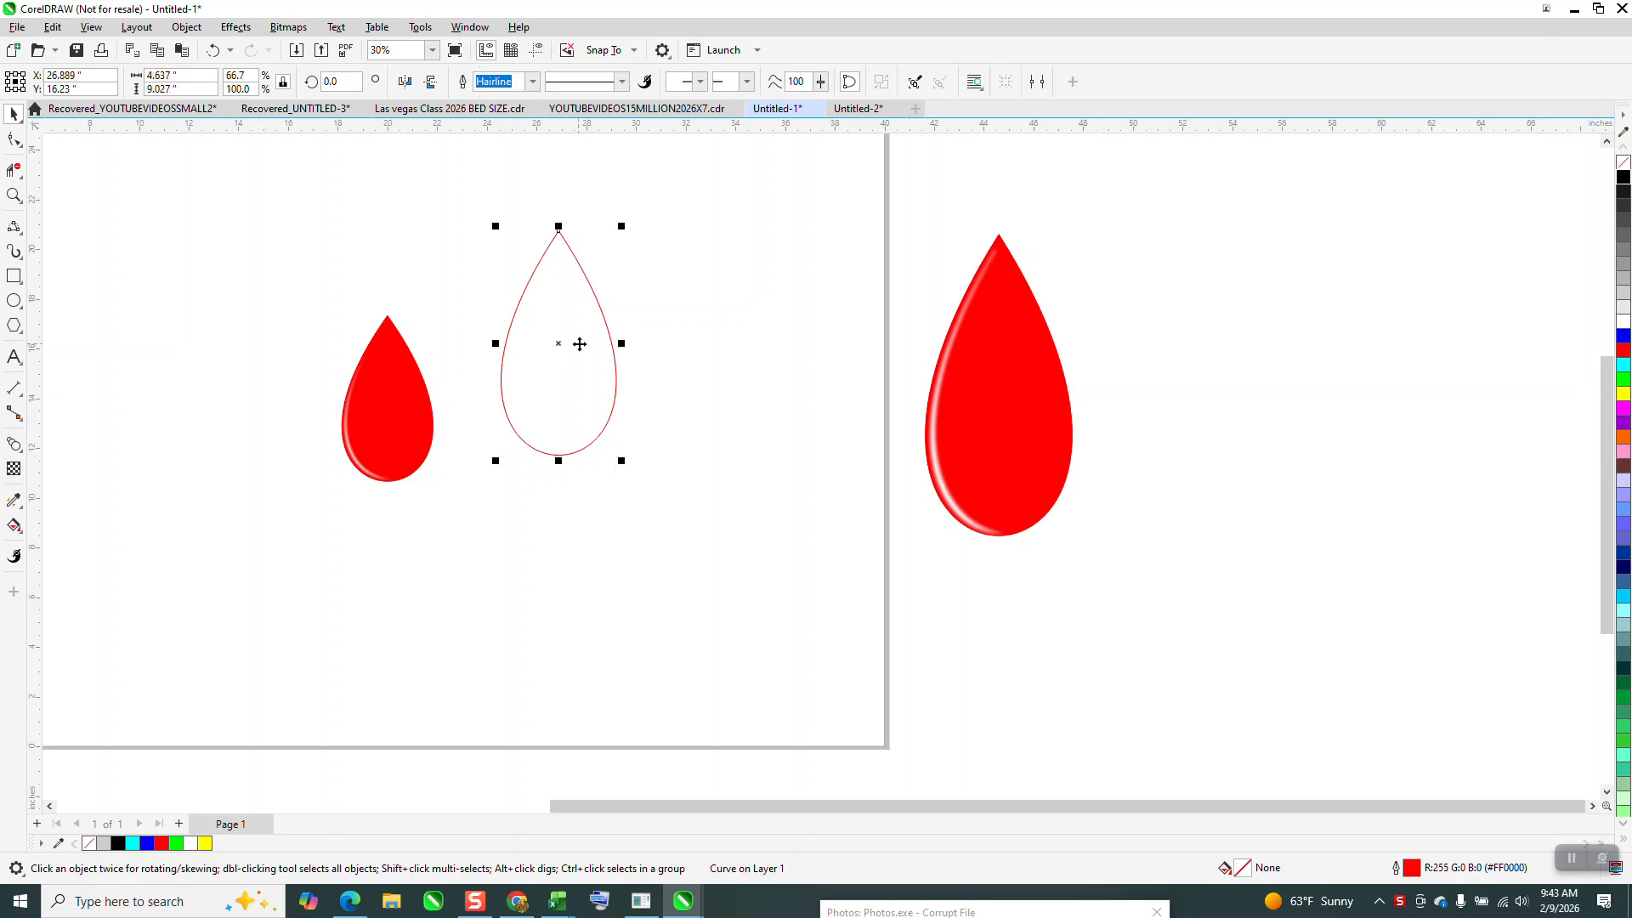
pyautogui.click(13, 195)
pyautogui.moveTo(464, 198); pyautogui.dragTo(583, 414)
pyautogui.click(13, 113)
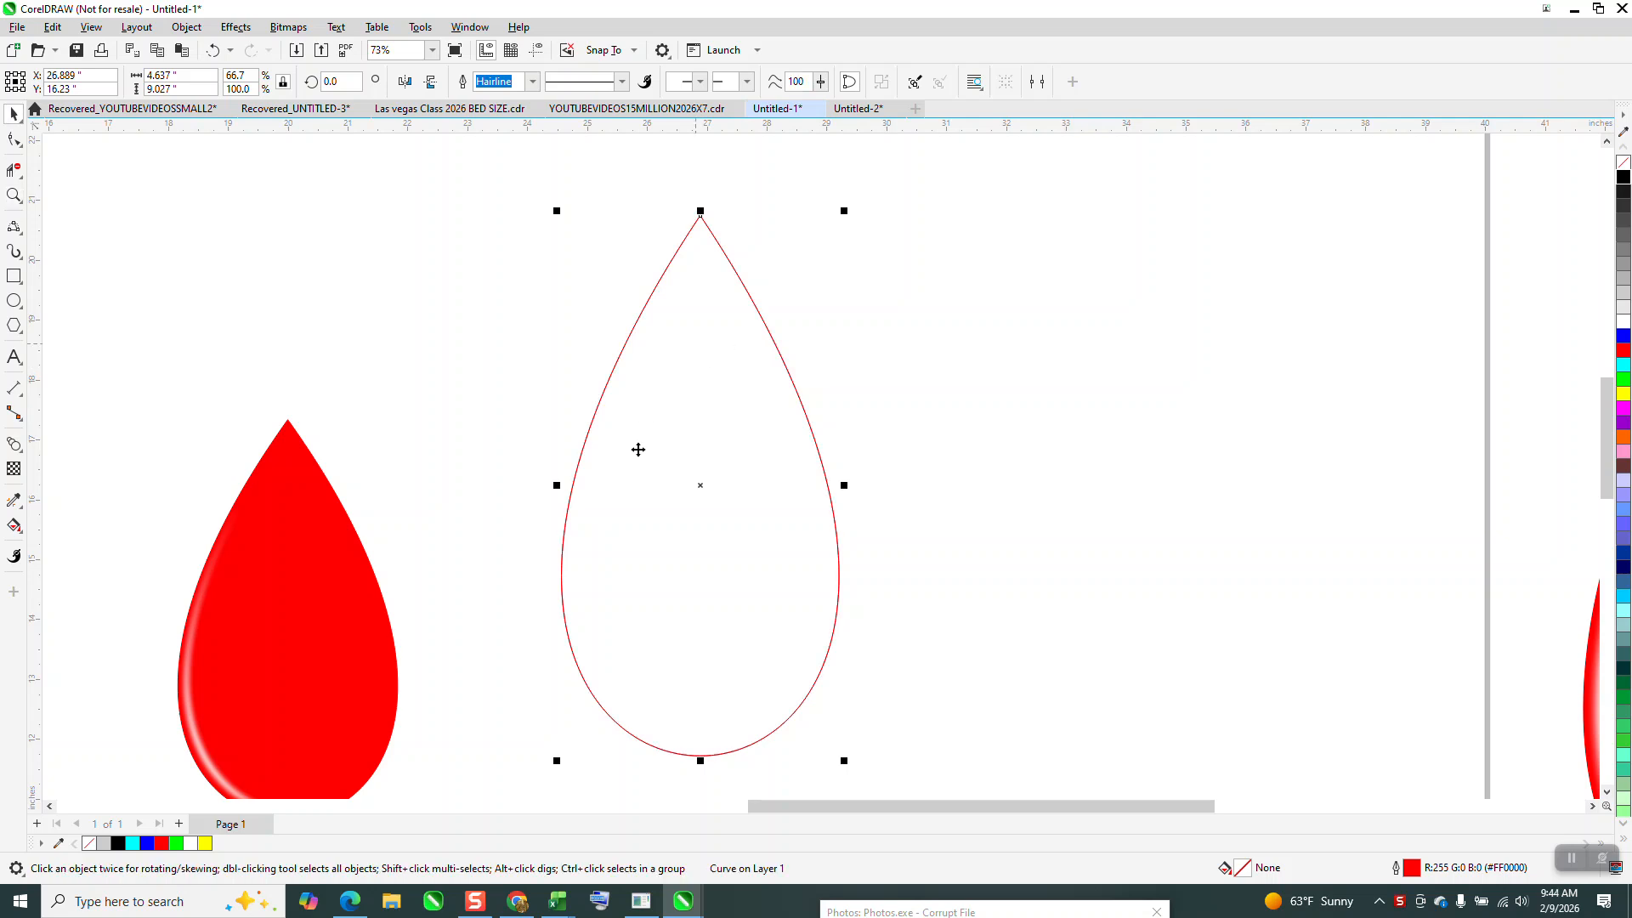
pyautogui.moveTo(701, 485); pyautogui.dragTo(711, 483)
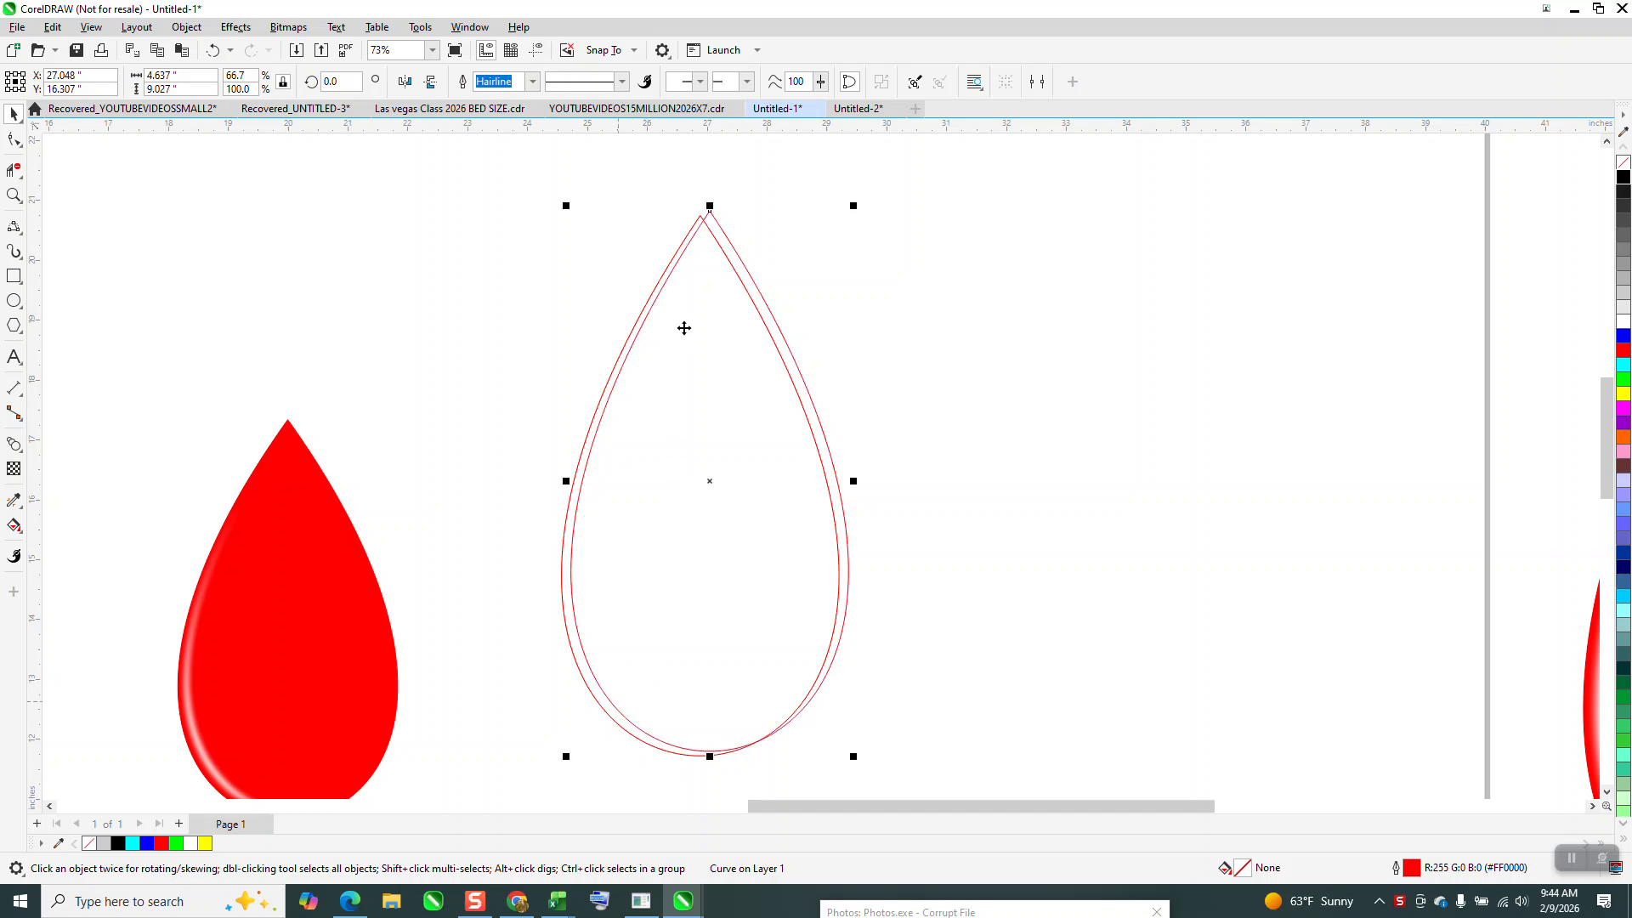
pyautogui.hotkey('ctrl', 'r')
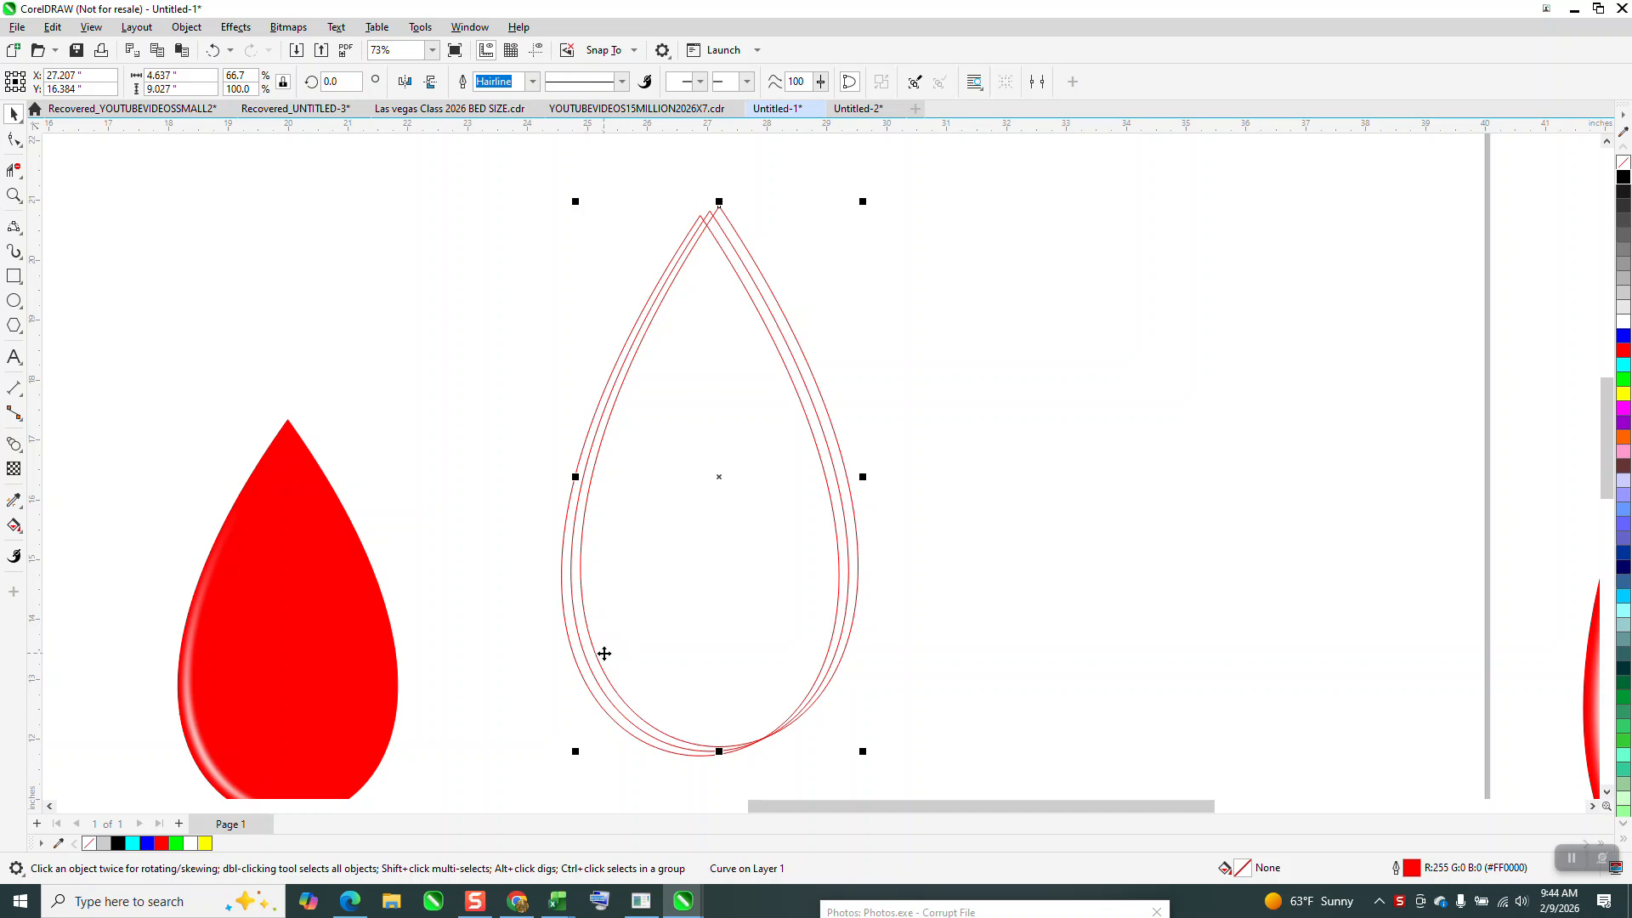
# Set the nudge distance to 6 inches and place a duplicate of the three overlapping drop outlines 6 inches to the right
pyautogui.scroll(-1, 182, 349)
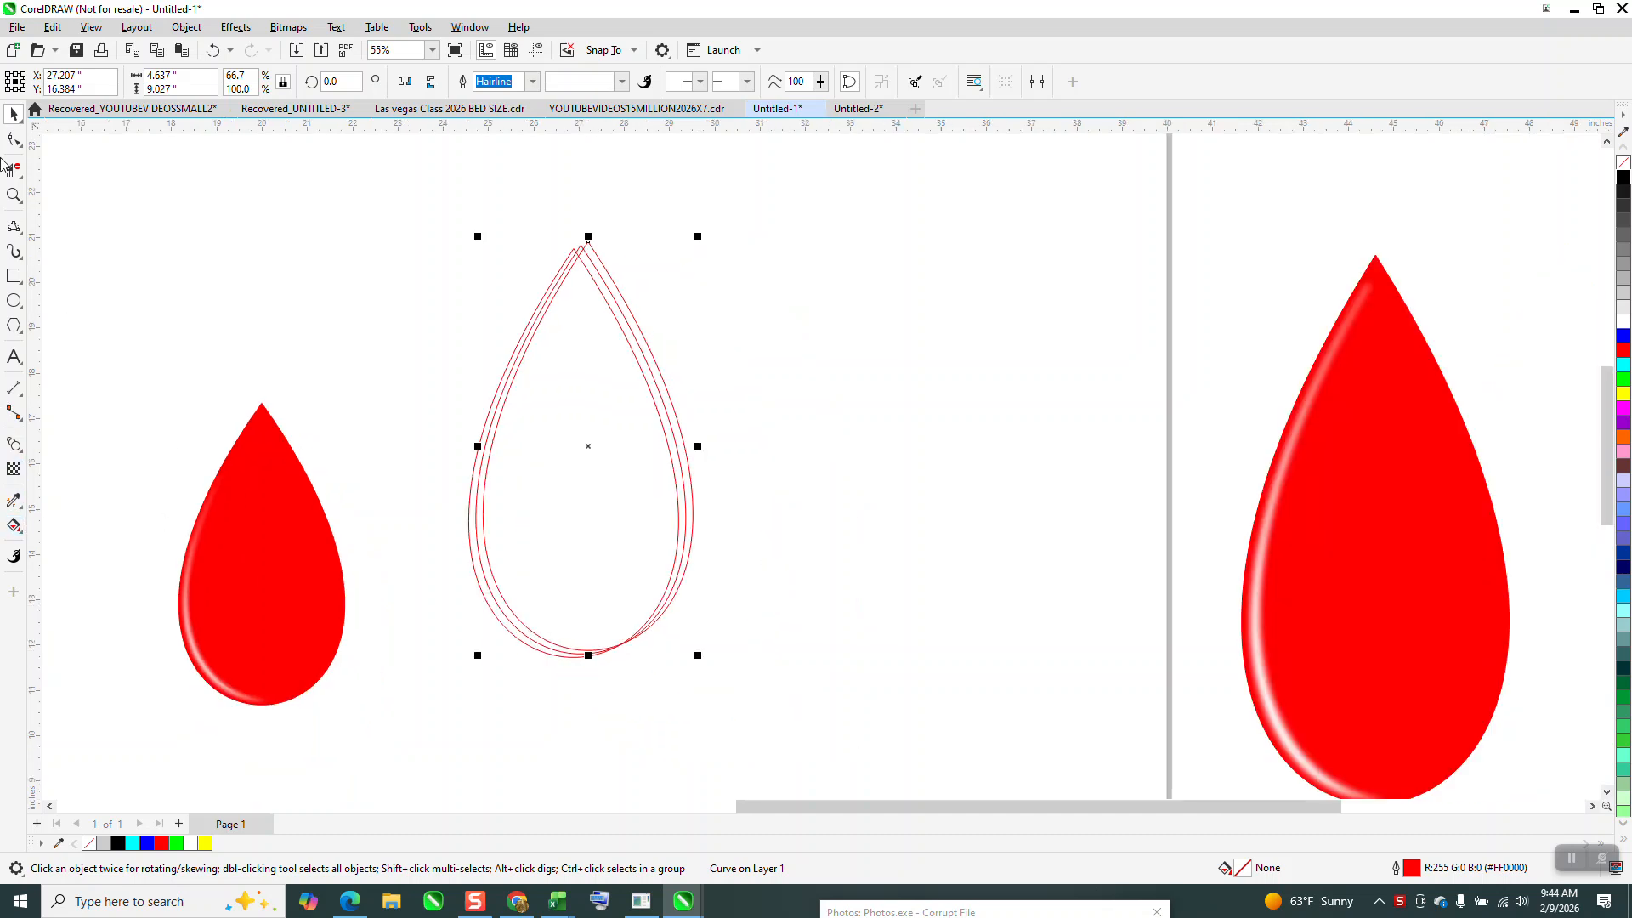
pyautogui.moveTo(397, 216); pyautogui.dragTo(479, 399)
pyautogui.click(715, 217)
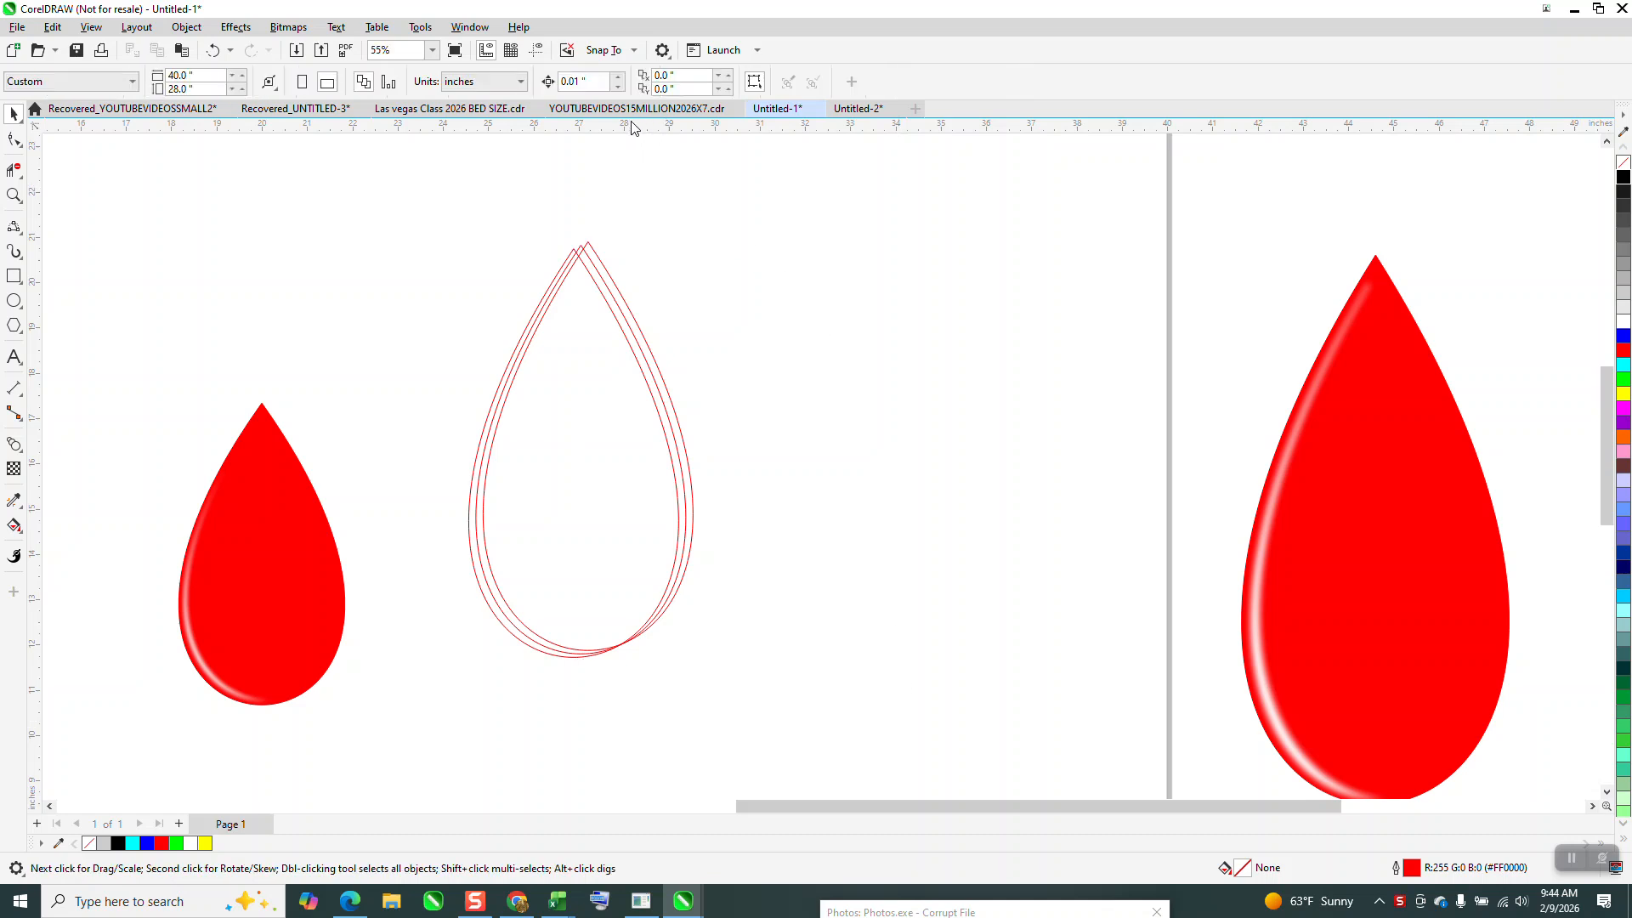
pyautogui.moveTo(605, 661); pyautogui.dragTo(783, 668)
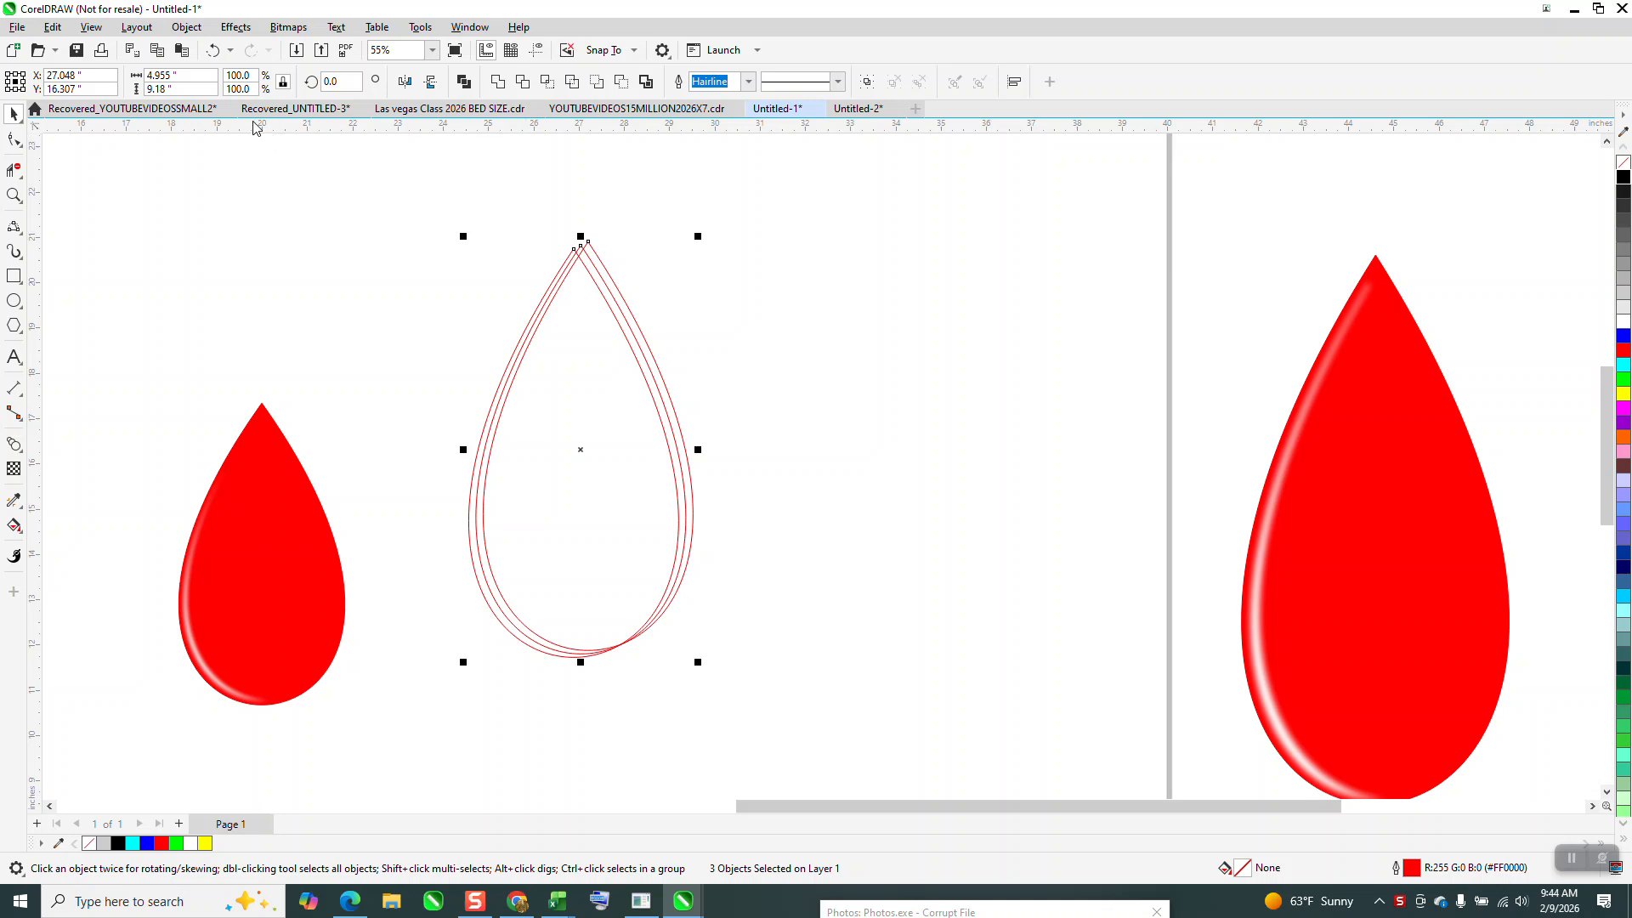
pyautogui.click(480, 140)
pyautogui.tripleClick(578, 81)
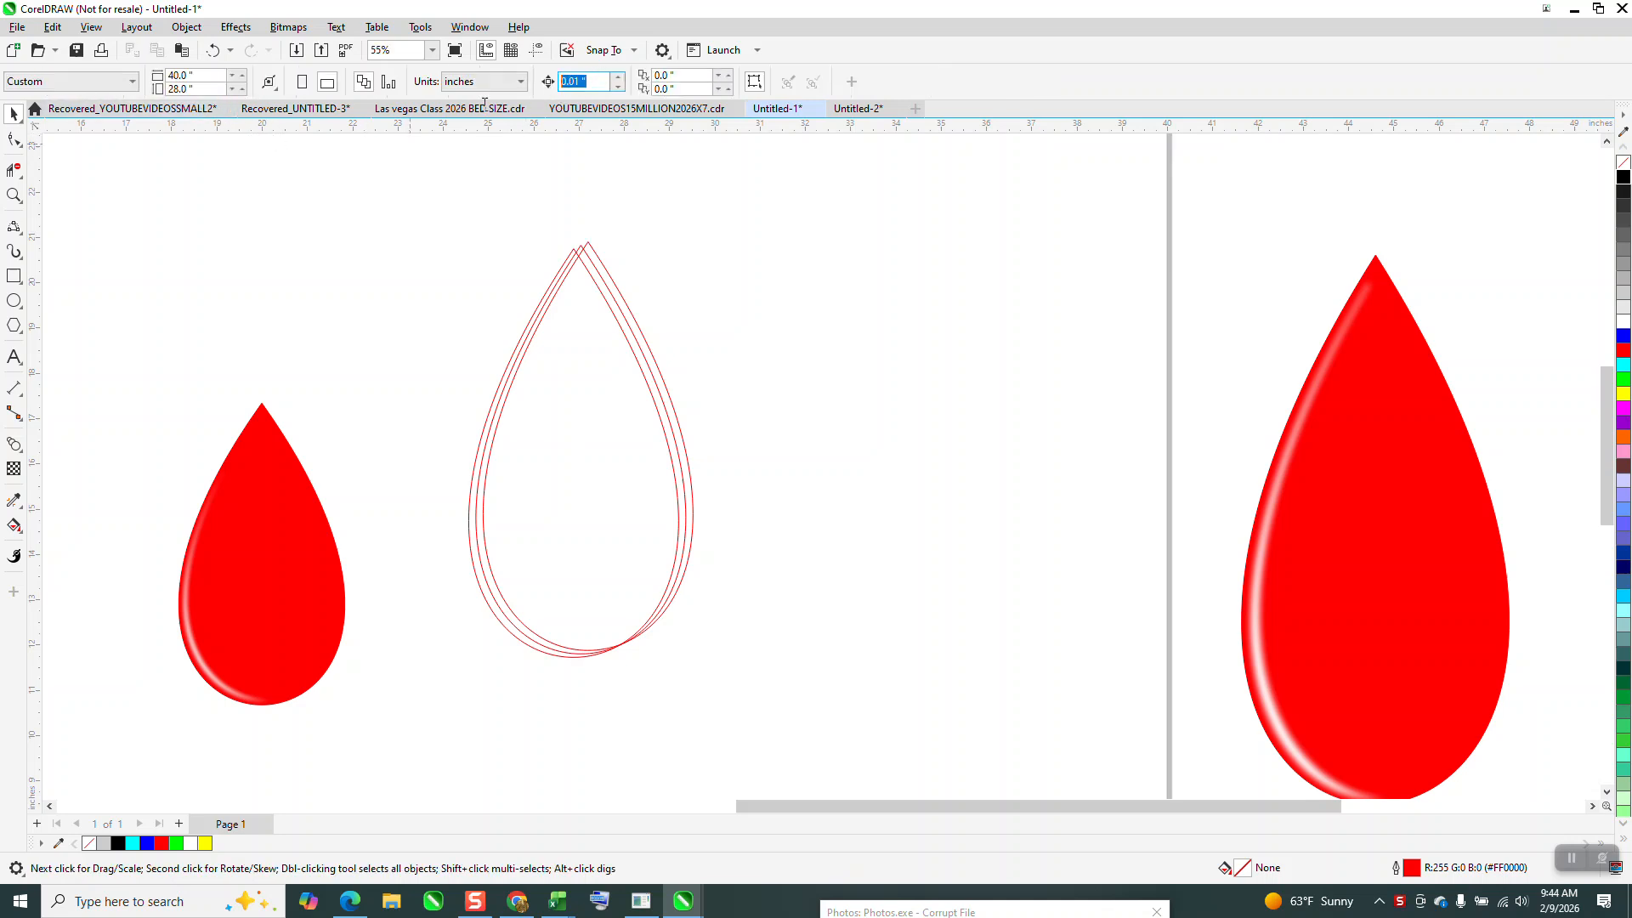
pyautogui.write('6')
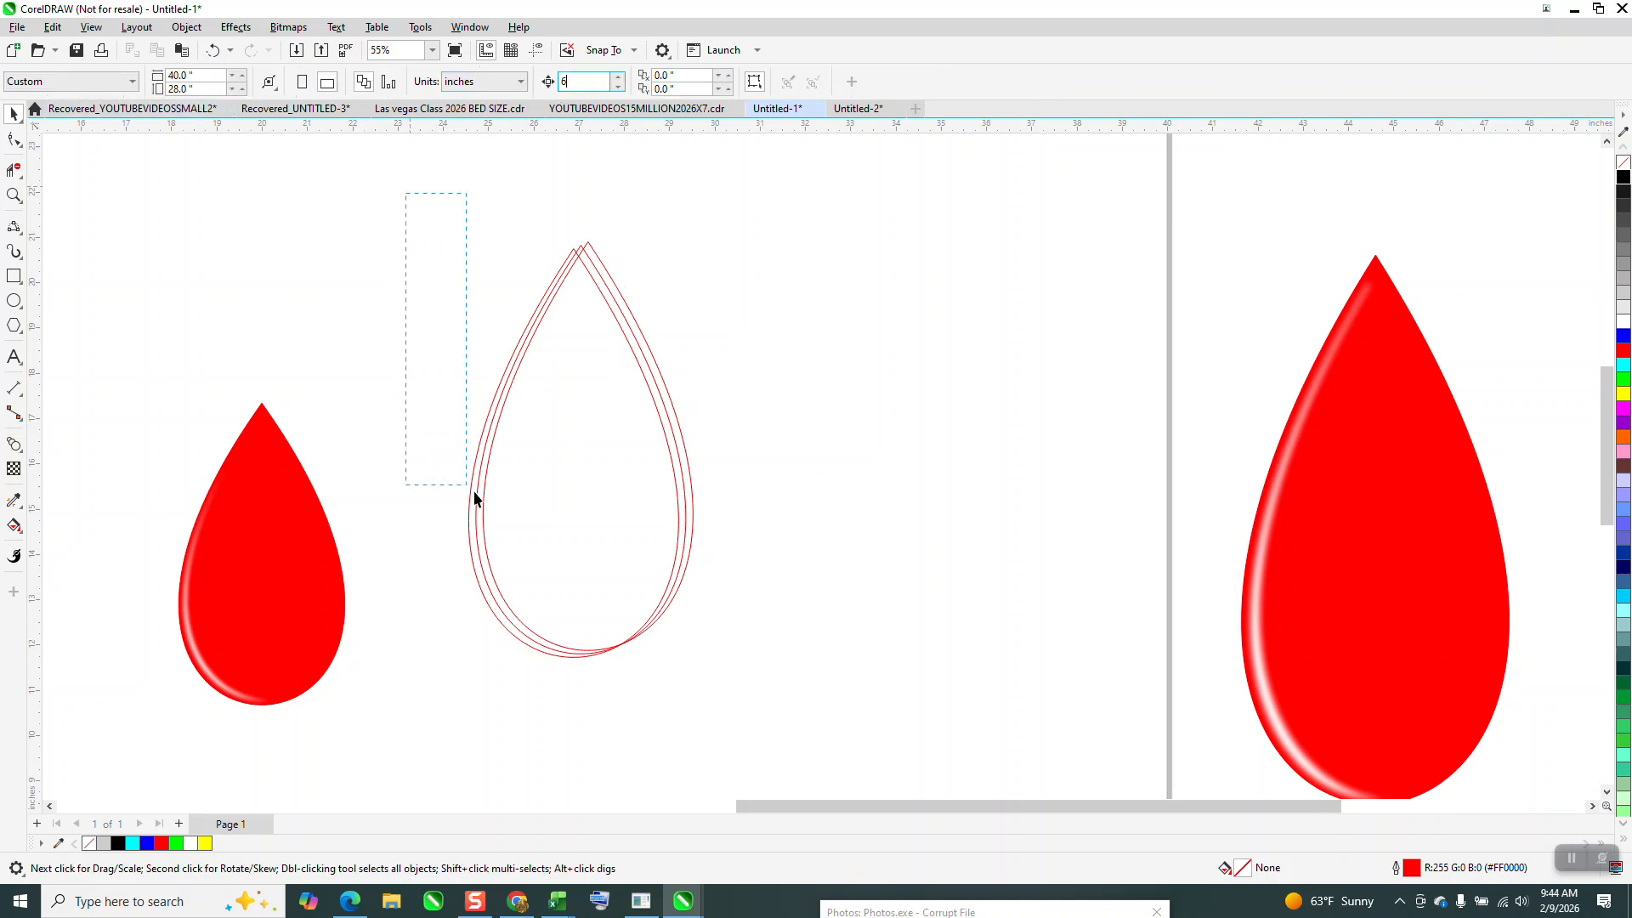
pyautogui.moveTo(757, 701); pyautogui.dragTo(779, 663)
pyautogui.press('+')
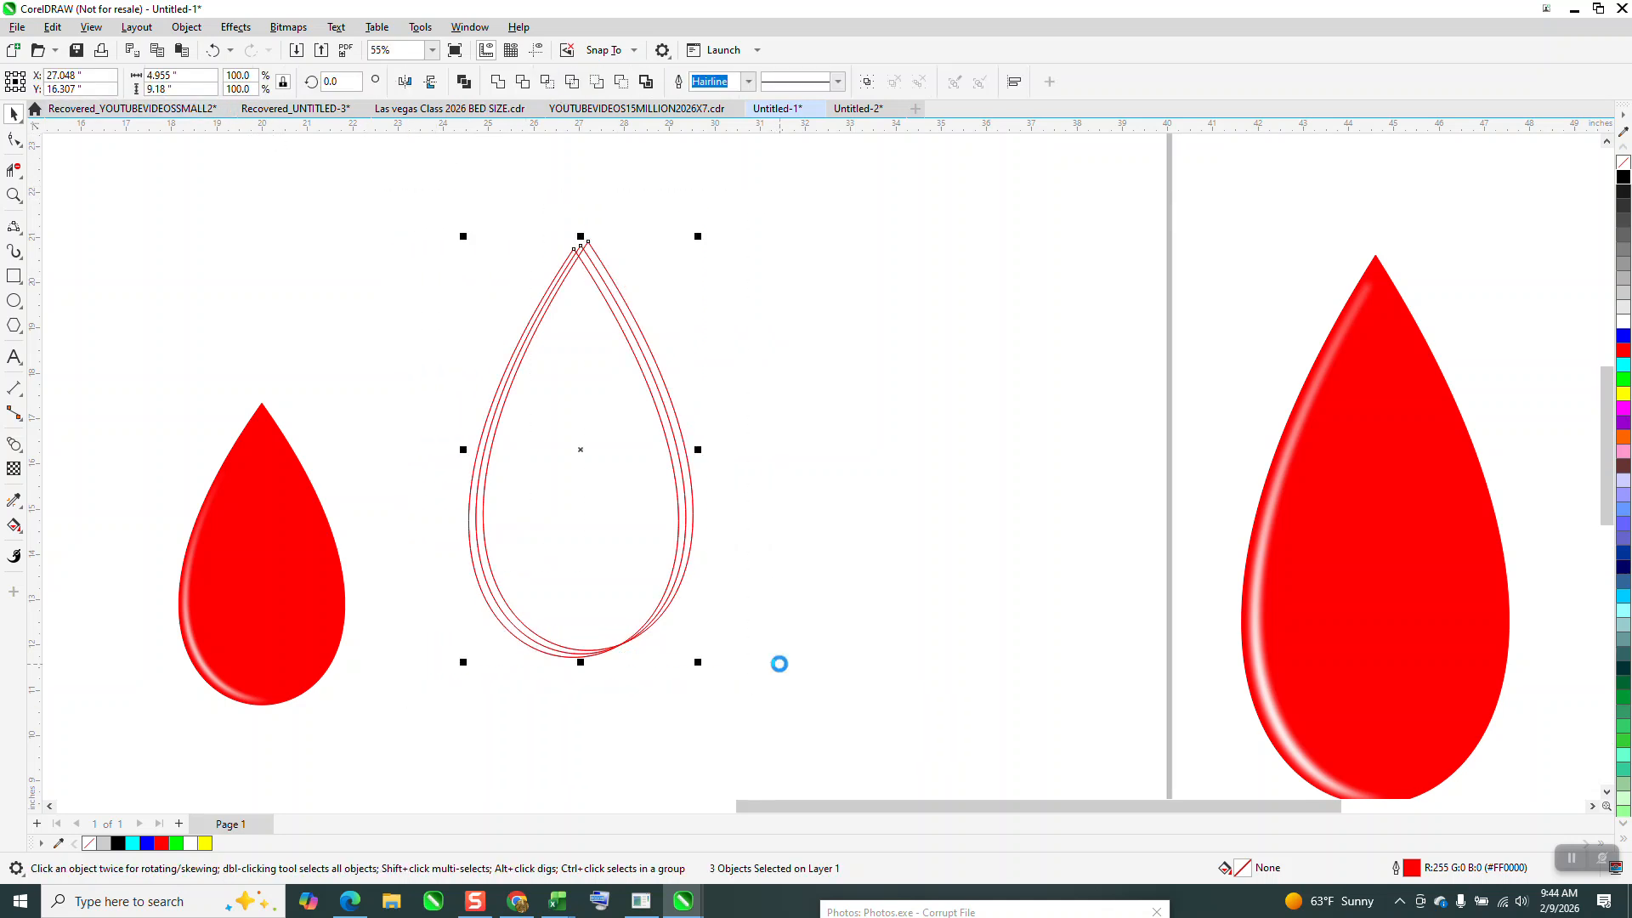
pyautogui.press('Right')
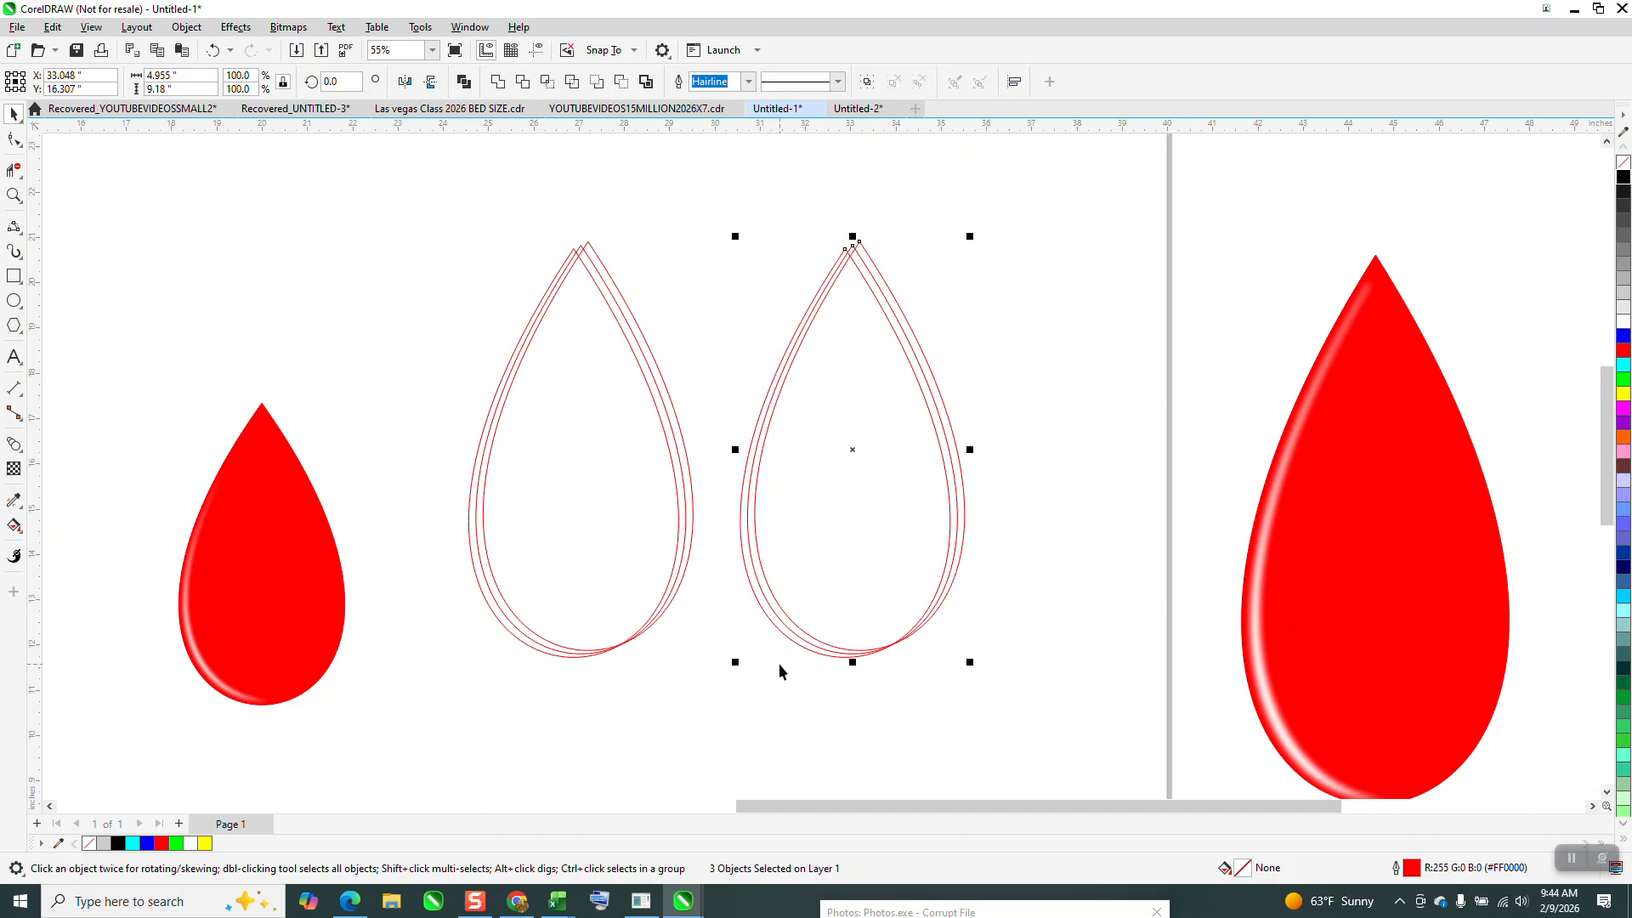
# Smart Fill the thin inner crescent along the left edge of the first outline set with black
pyautogui.click(18, 531)
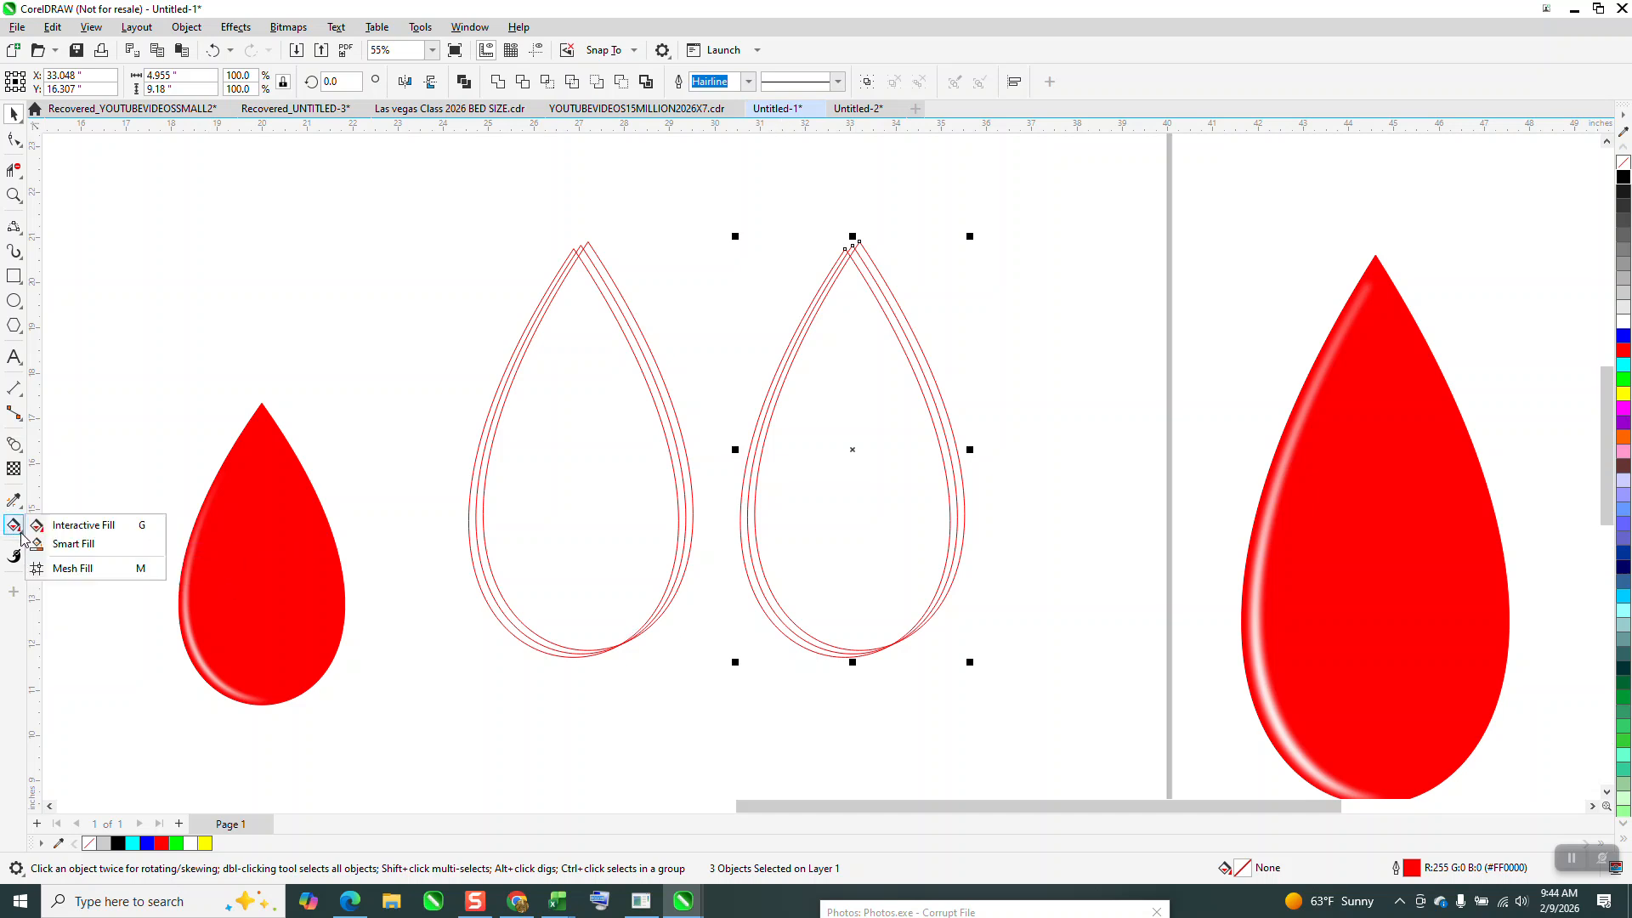
pyautogui.click(75, 548)
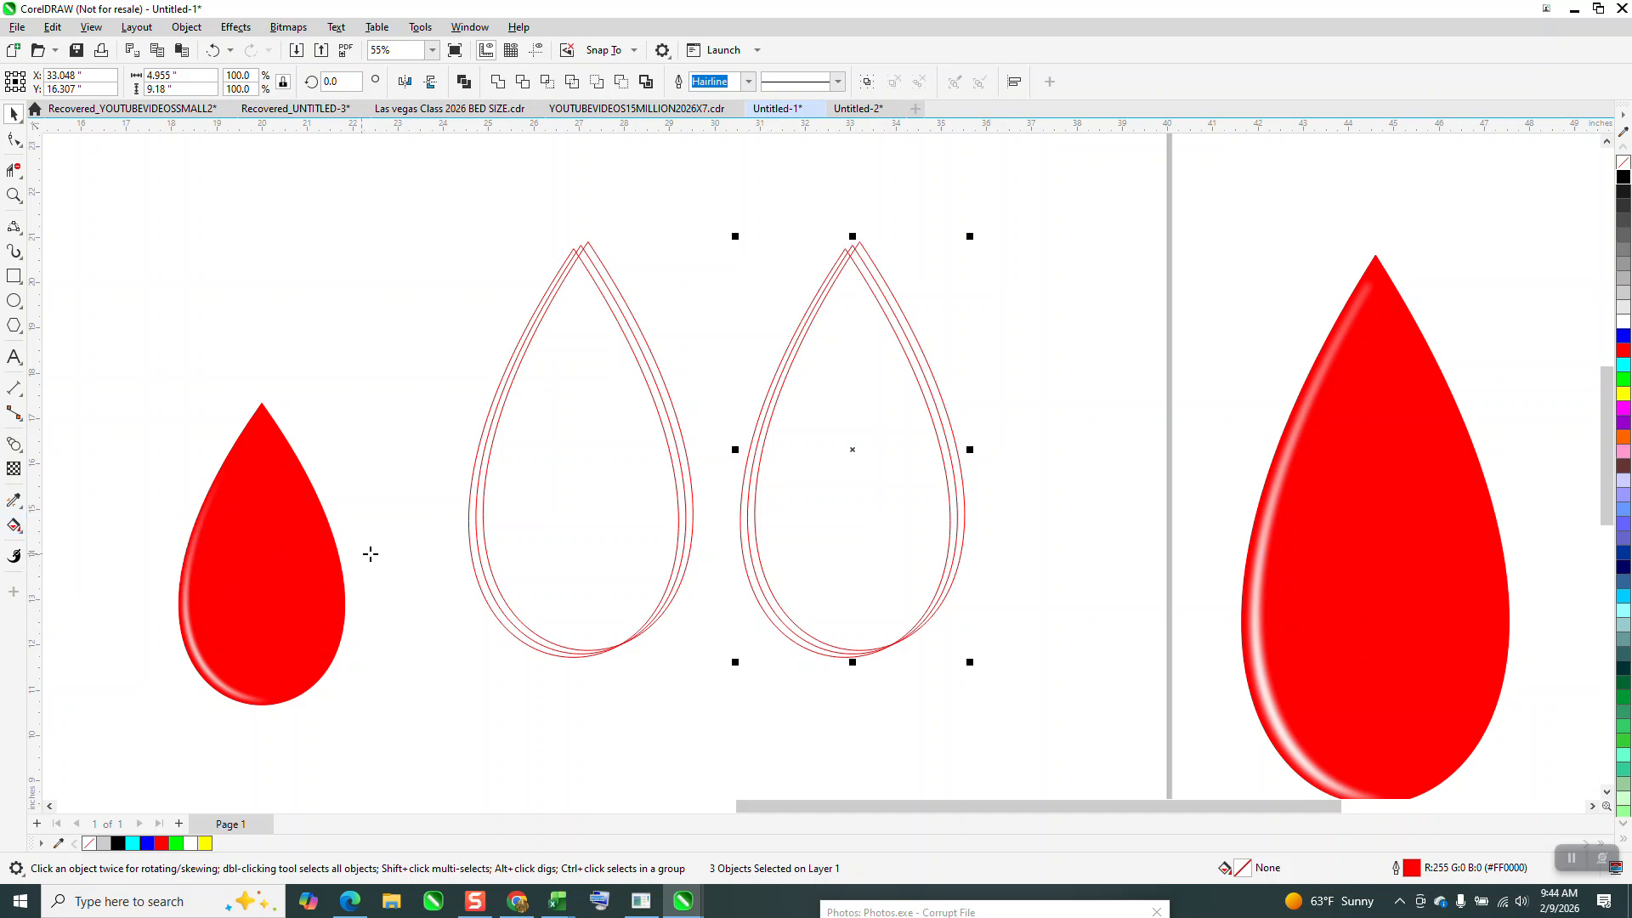
pyautogui.click(481, 528)
pyautogui.click(15, 115)
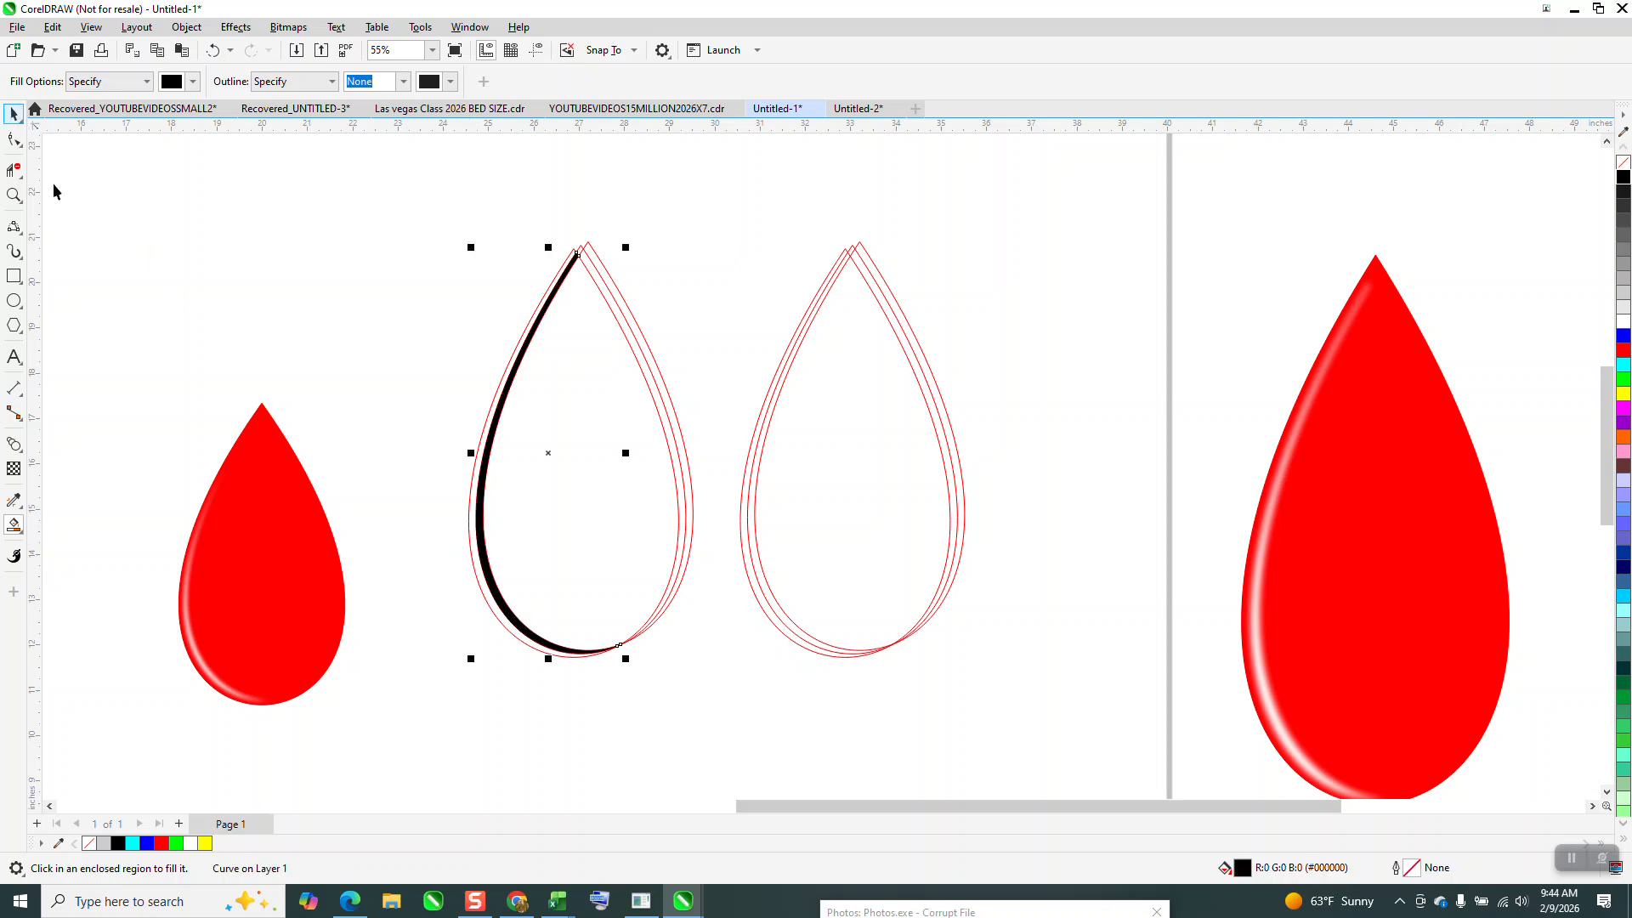
# Move the small glossy drop beside the large one and shift the black crescent 6 inches left
pyautogui.moveTo(237, 515); pyautogui.dragTo(1104, 426)
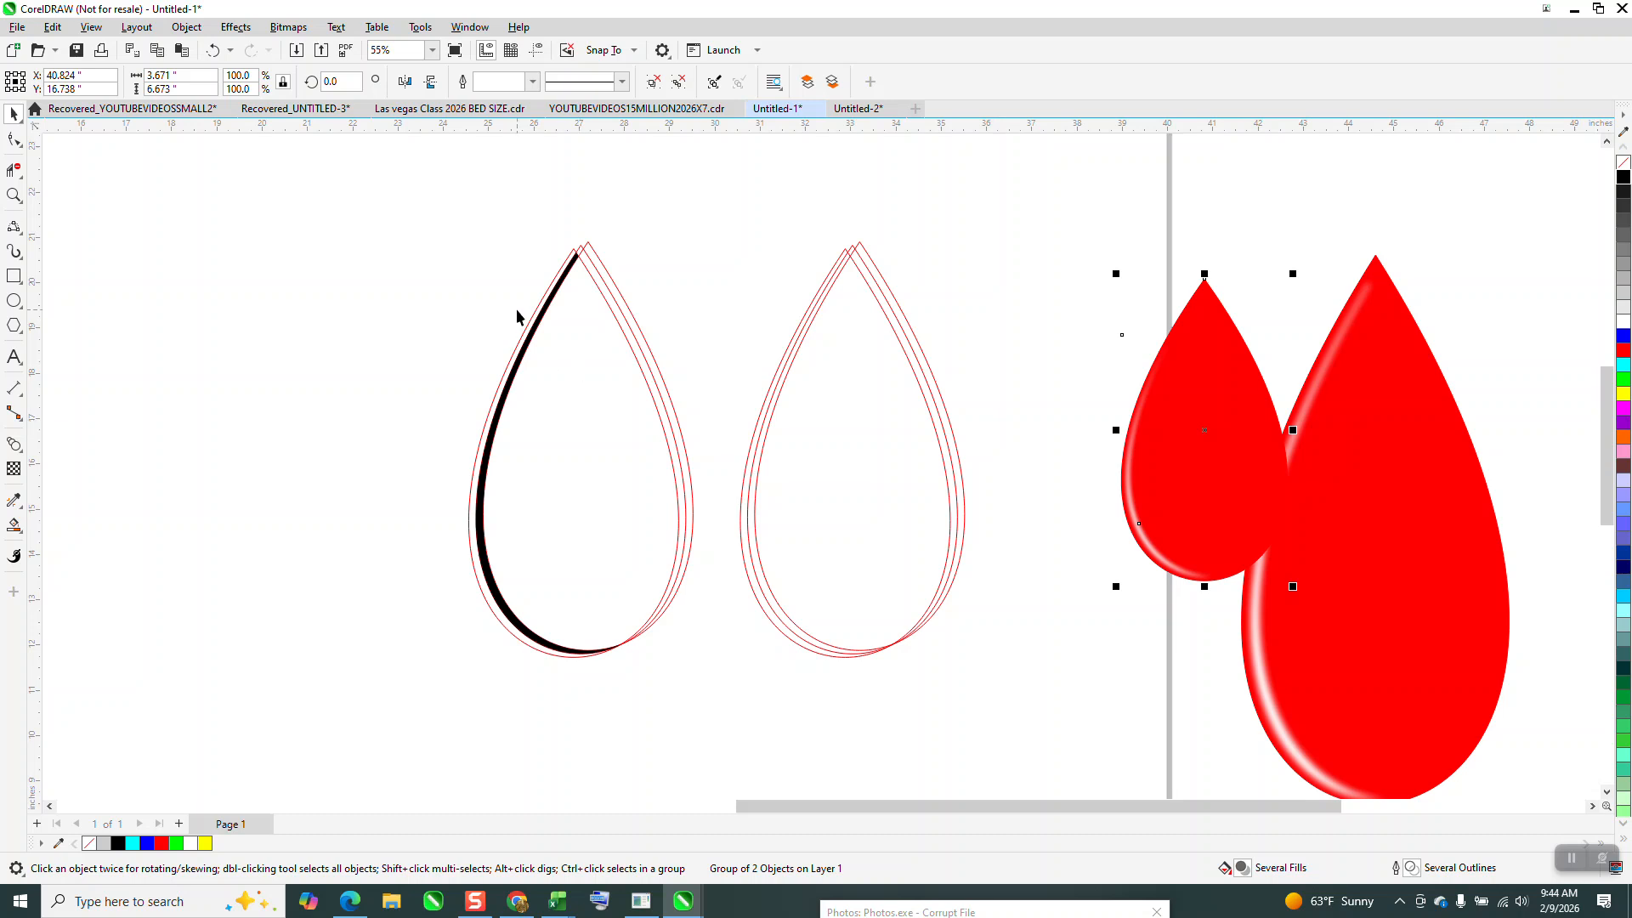
pyautogui.click(571, 270)
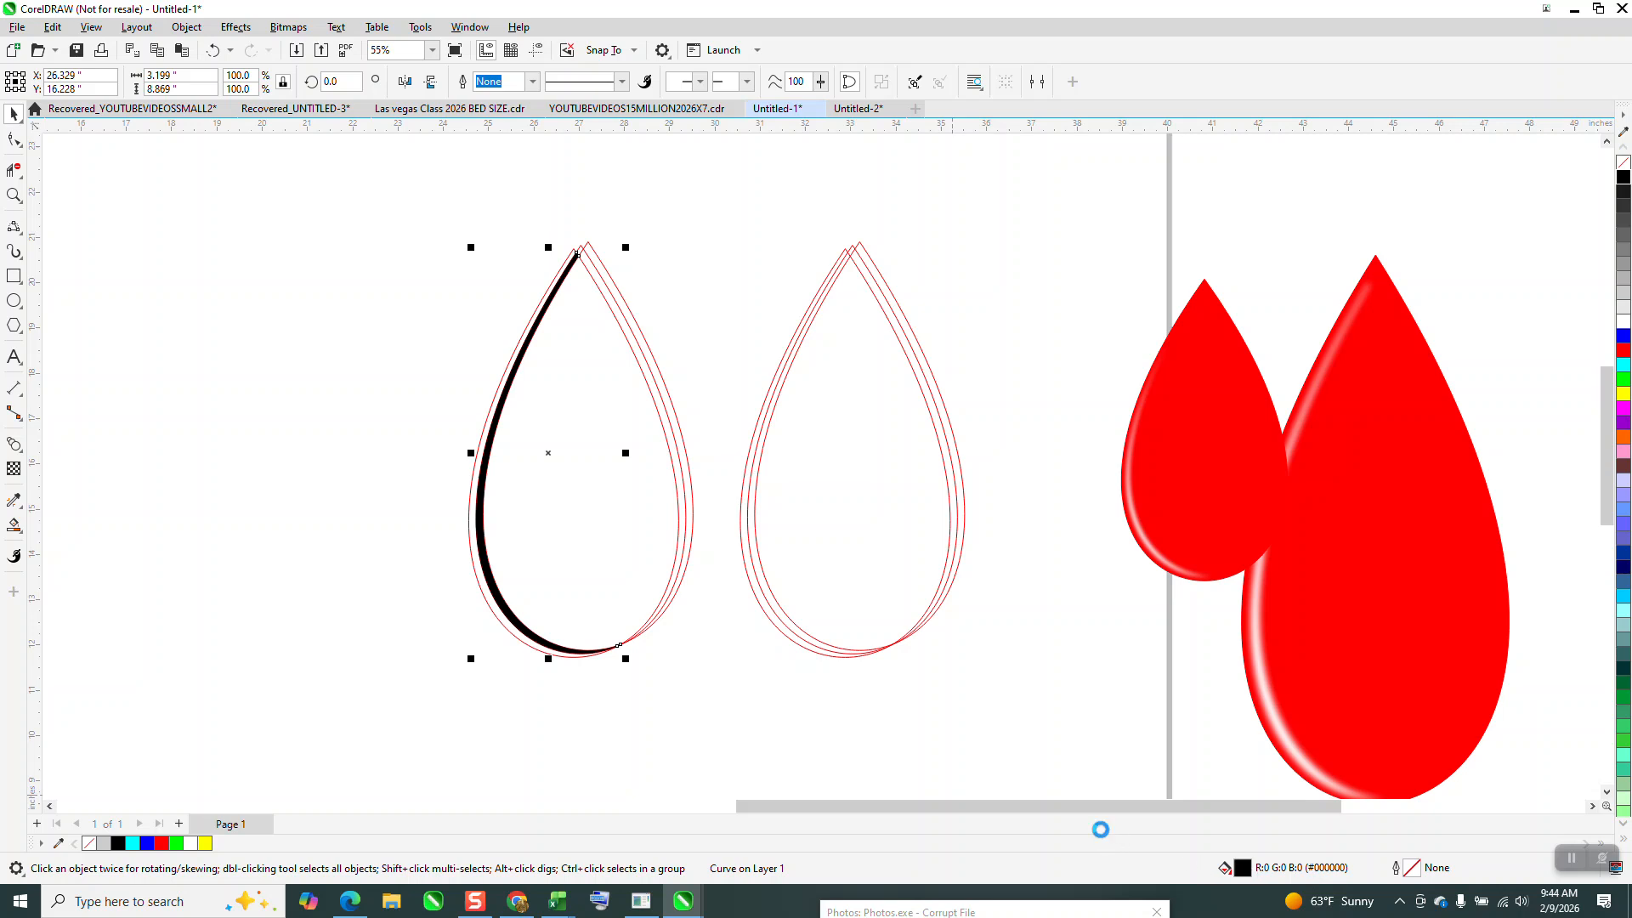
pyautogui.press('Left')
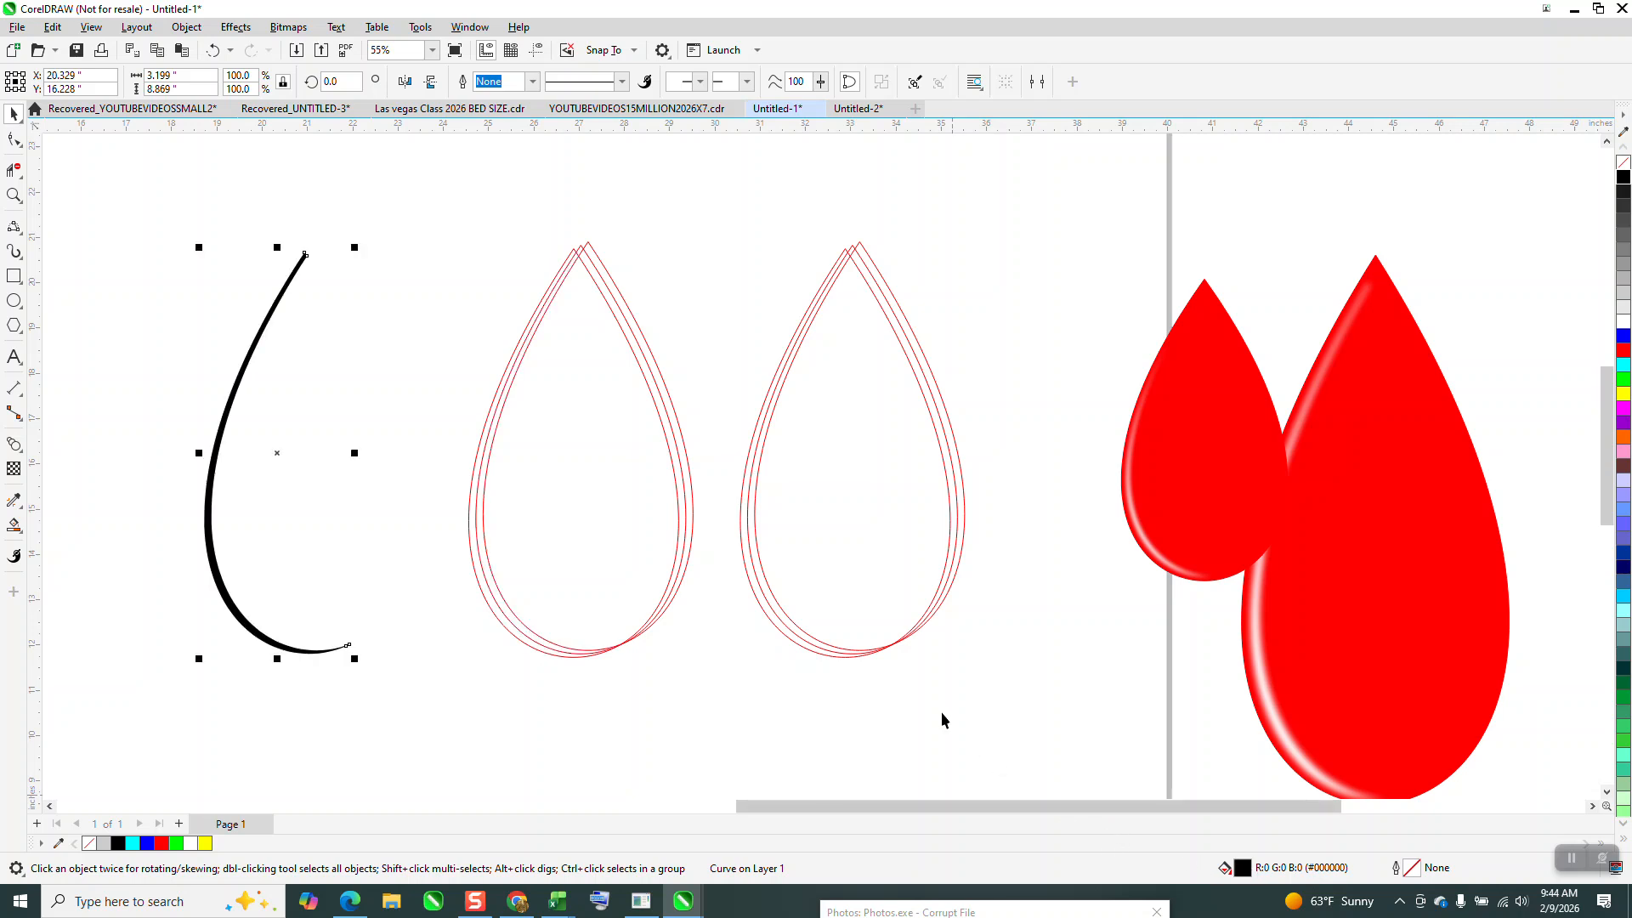
# Delete the two offset copies from the first outline set and fill the remaining drop with red
pyautogui.click(618, 289)
pyautogui.press('Delete')
pyautogui.click(610, 289)
pyautogui.press('Delete')
pyautogui.click(601, 316)
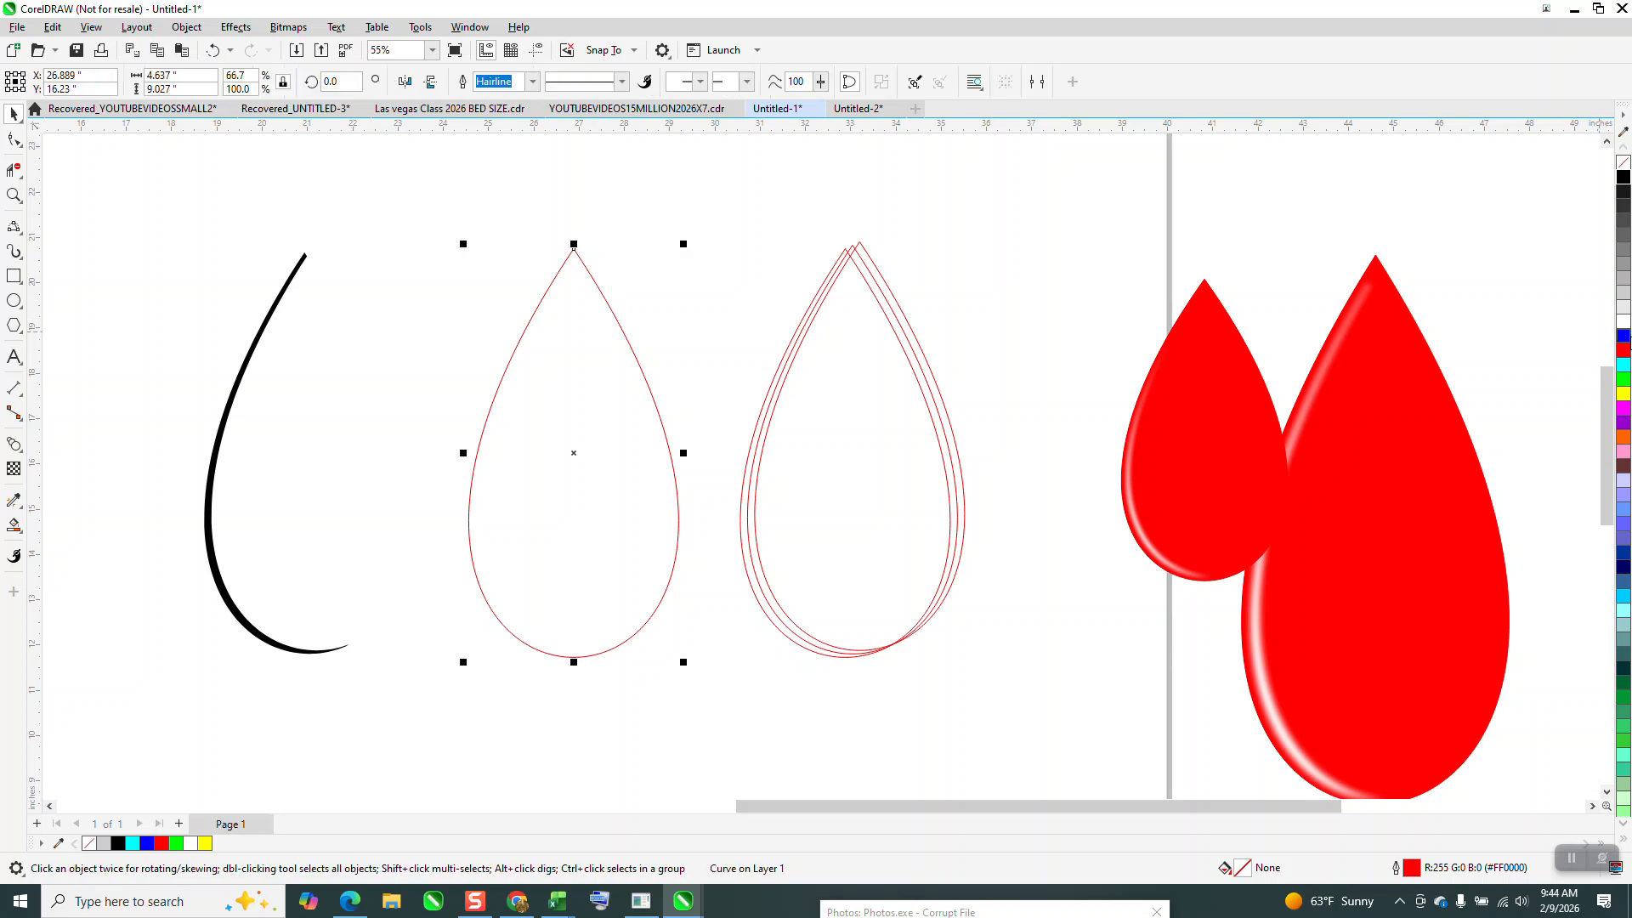
pyautogui.click(1624, 351)
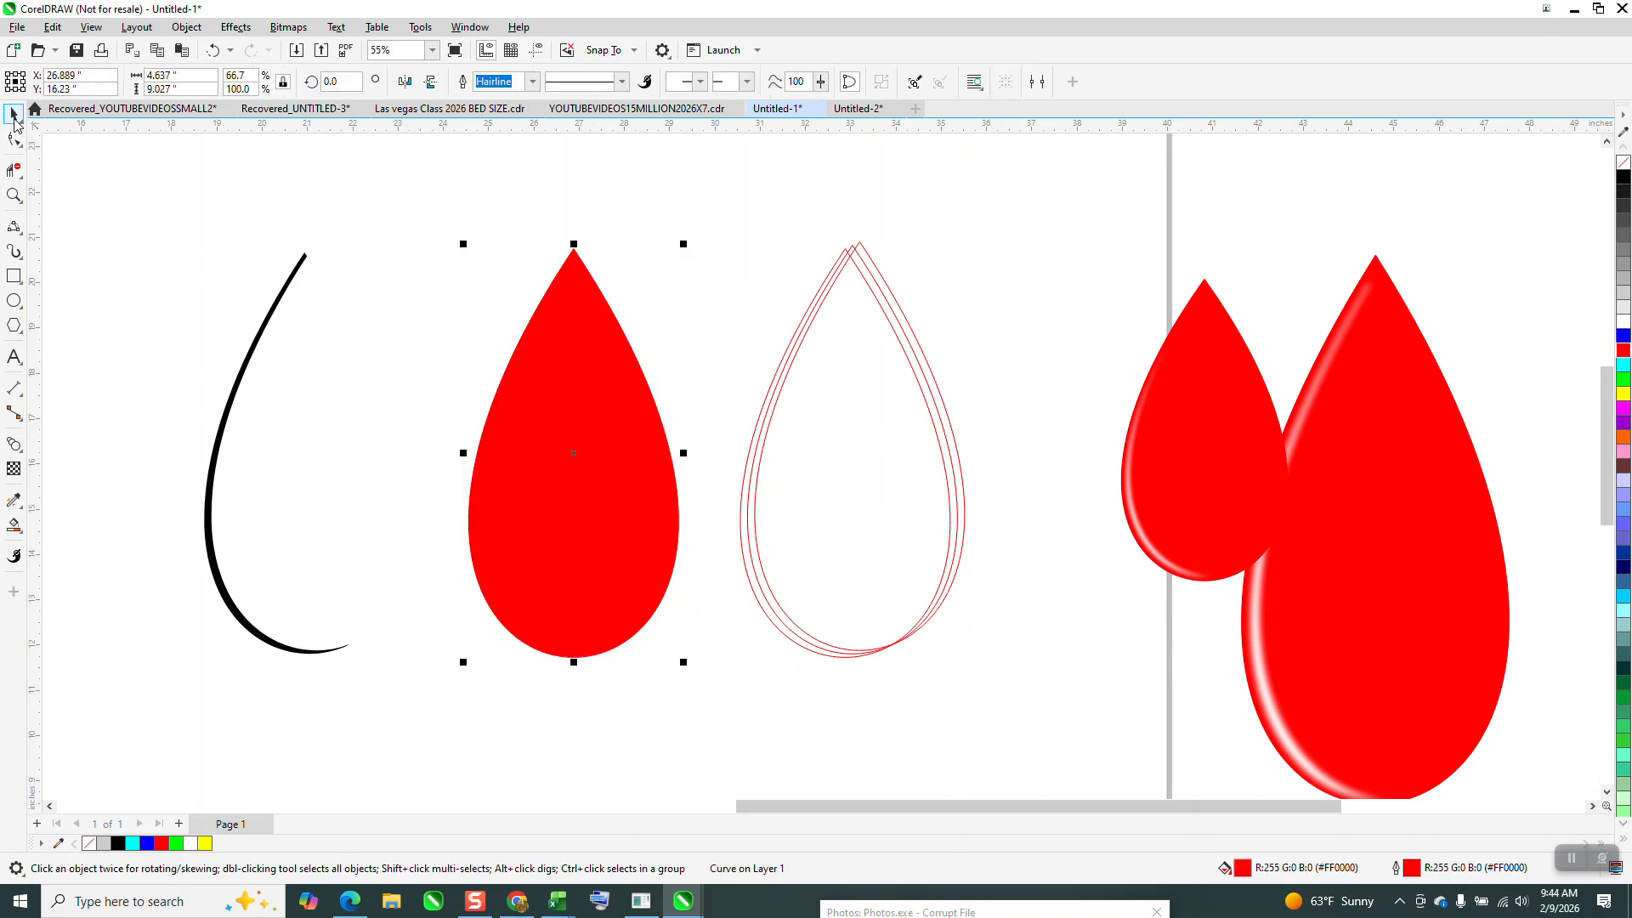
# Fill the black crescent with white and move it 6 inches right, back onto the red drop
pyautogui.click(268, 329)
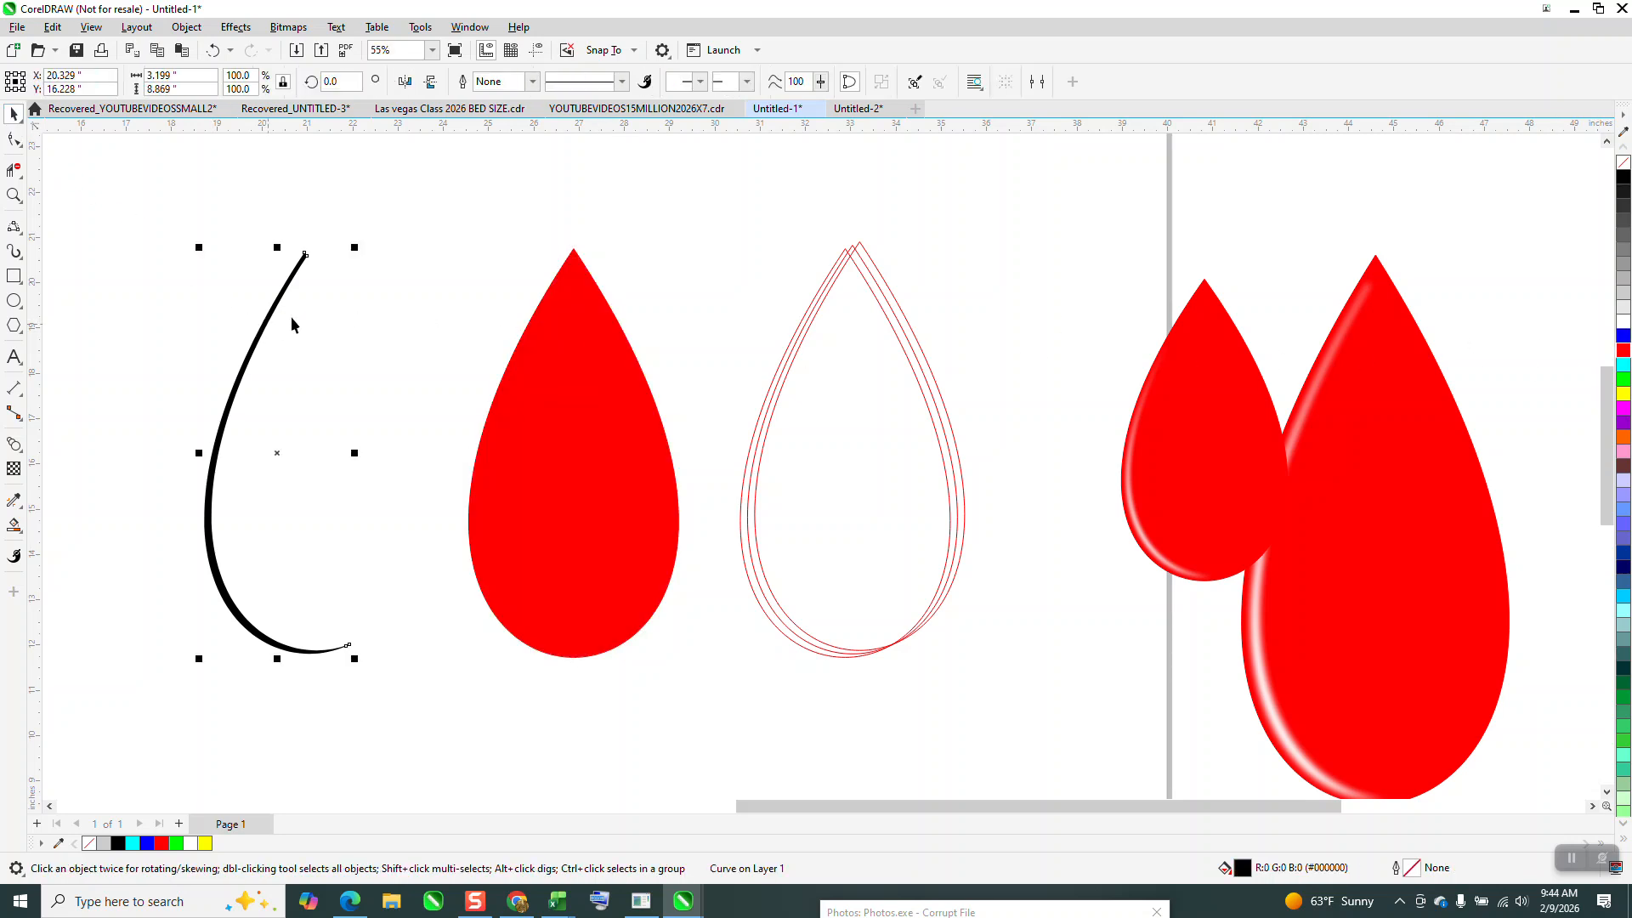
pyautogui.click(1624, 328)
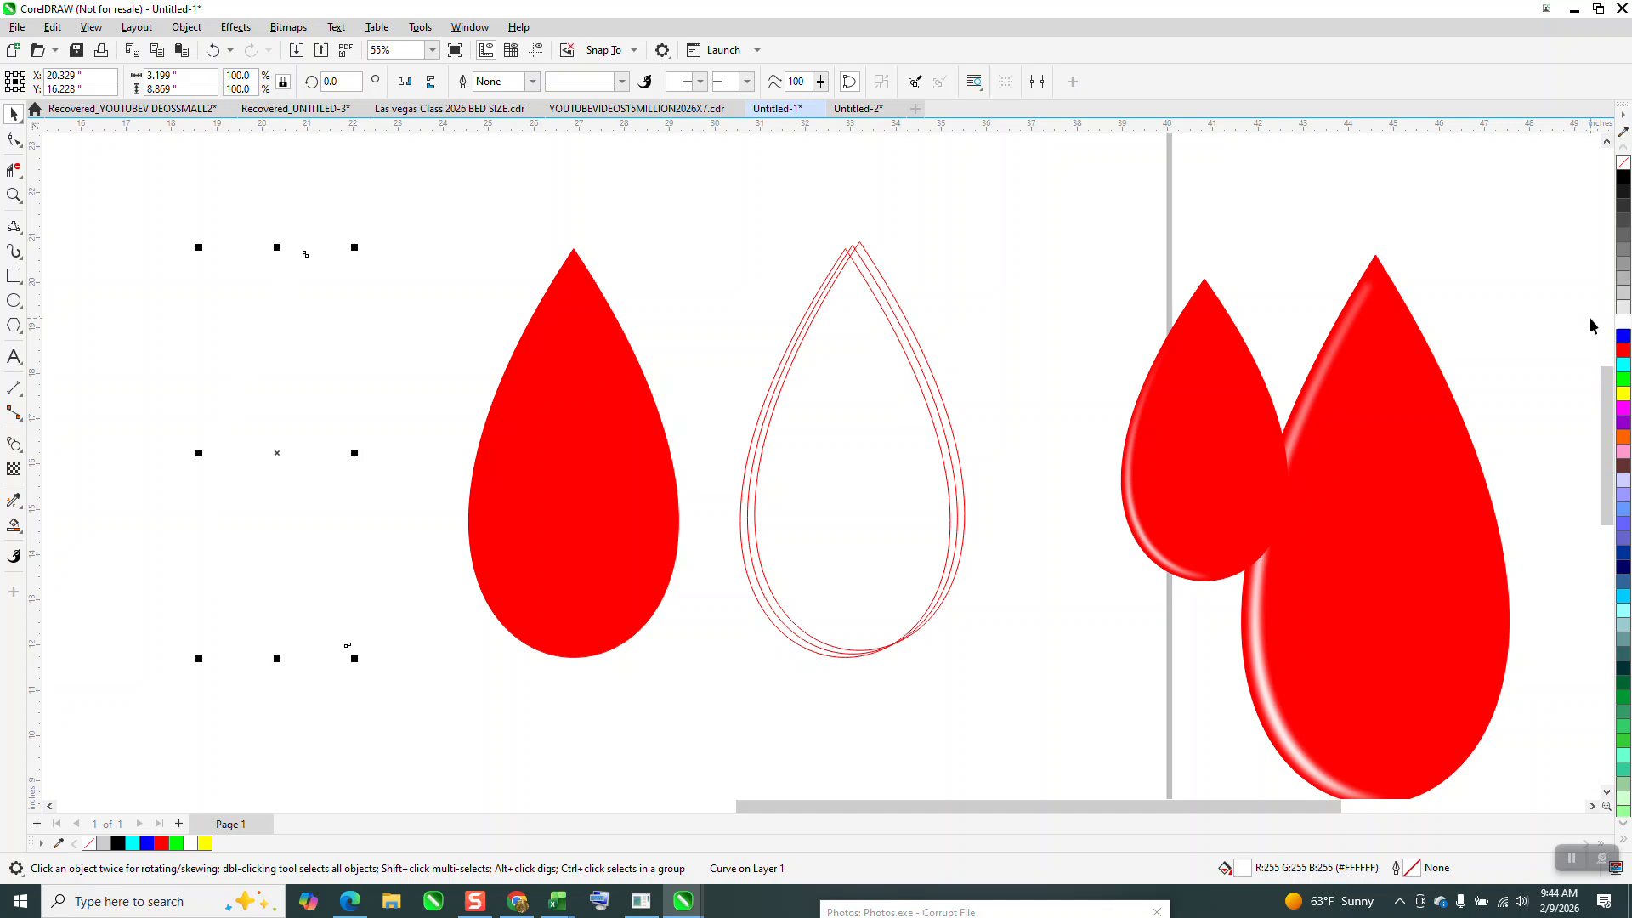
pyautogui.press('Right')
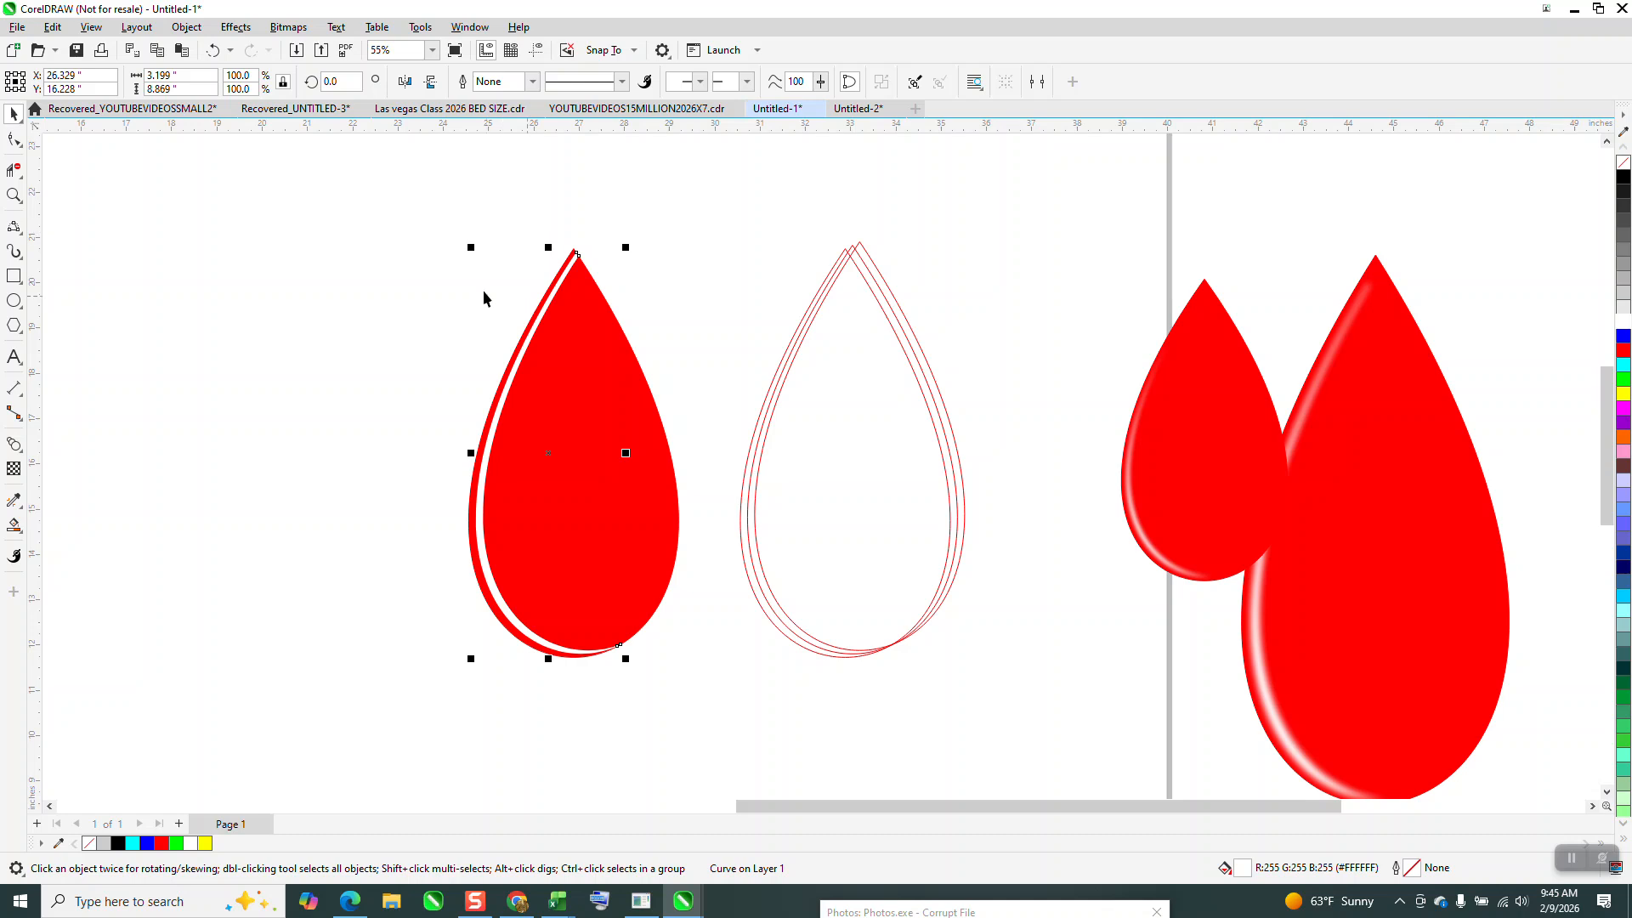
# Apply a Gaussian Blur with a radius of 13.9 to the white crescent highlight
pyautogui.click(236, 26)
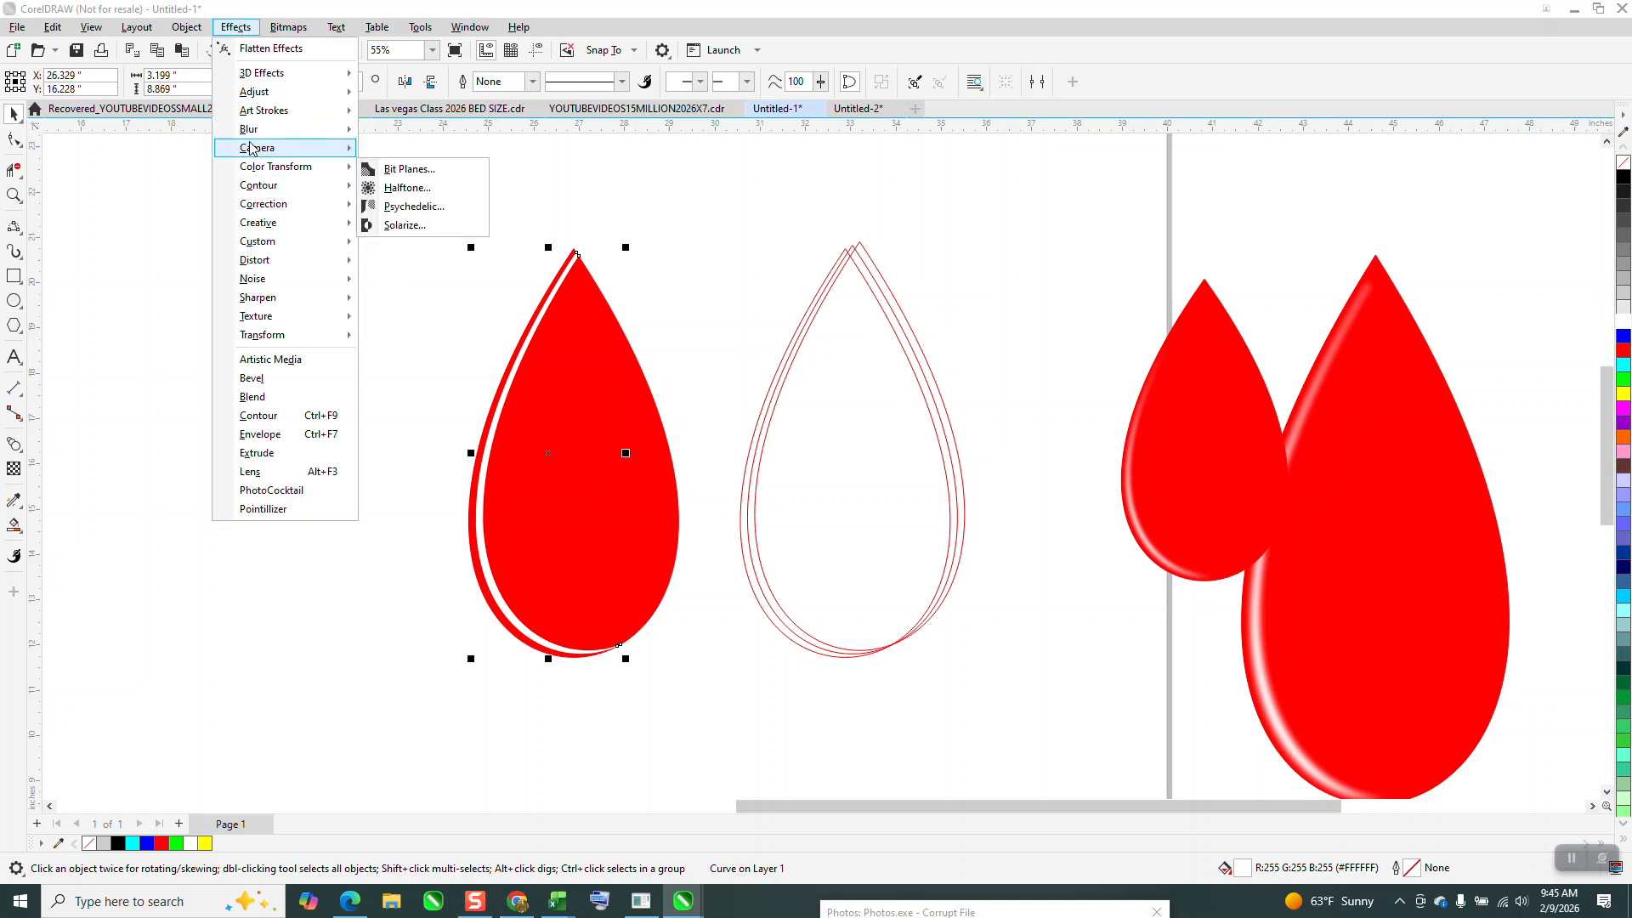
pyautogui.moveTo(251, 138)
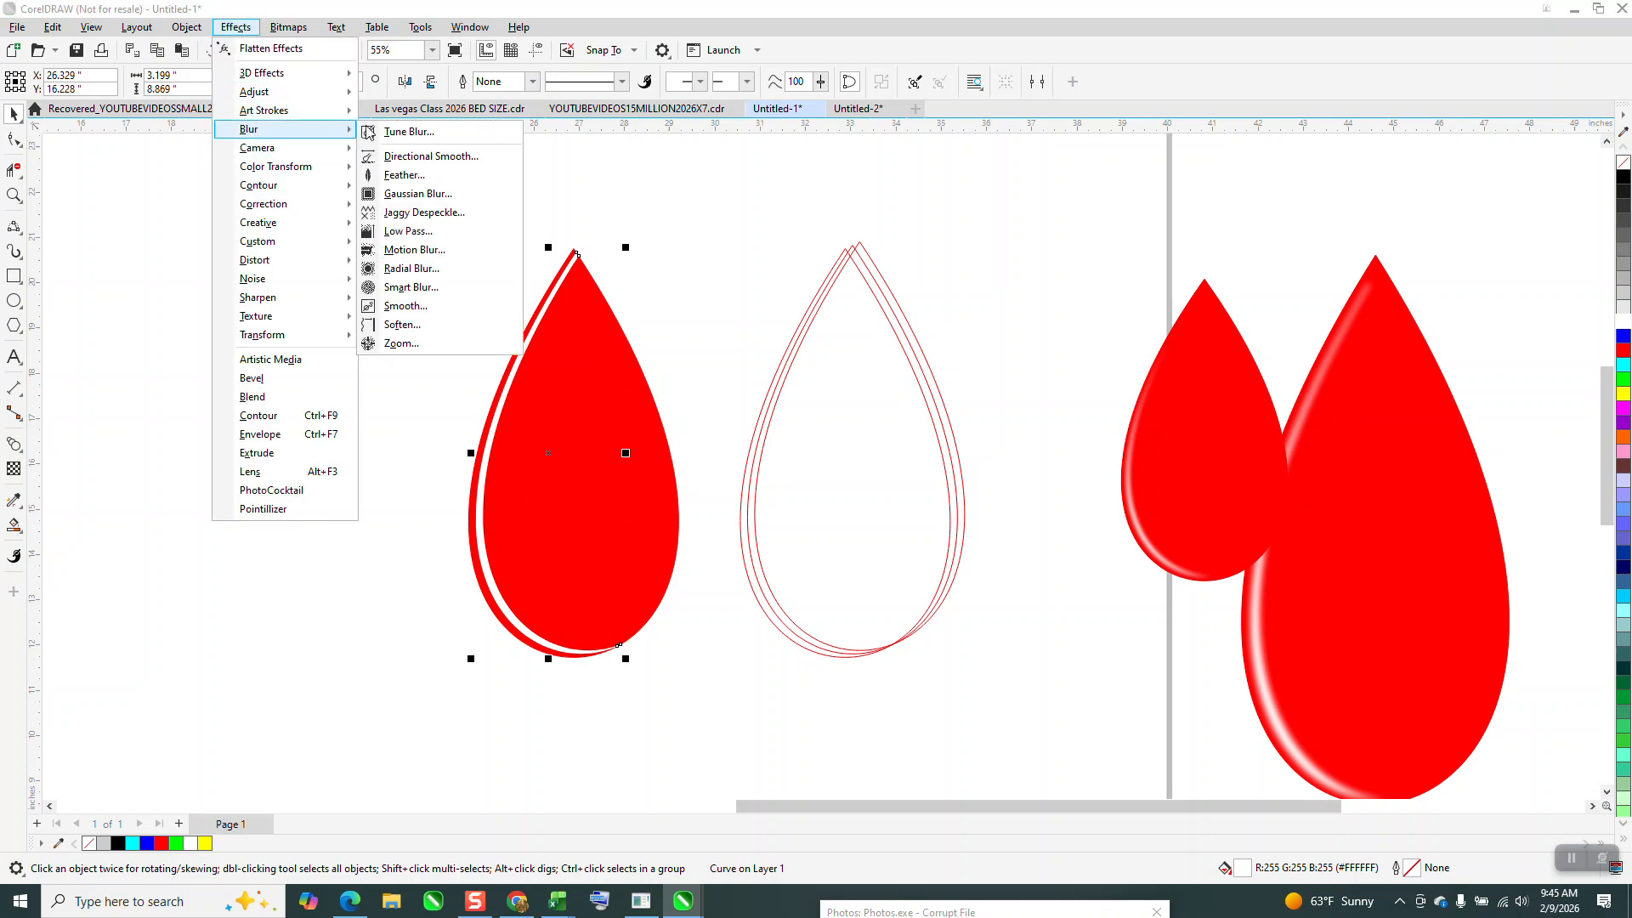
pyautogui.click(405, 192)
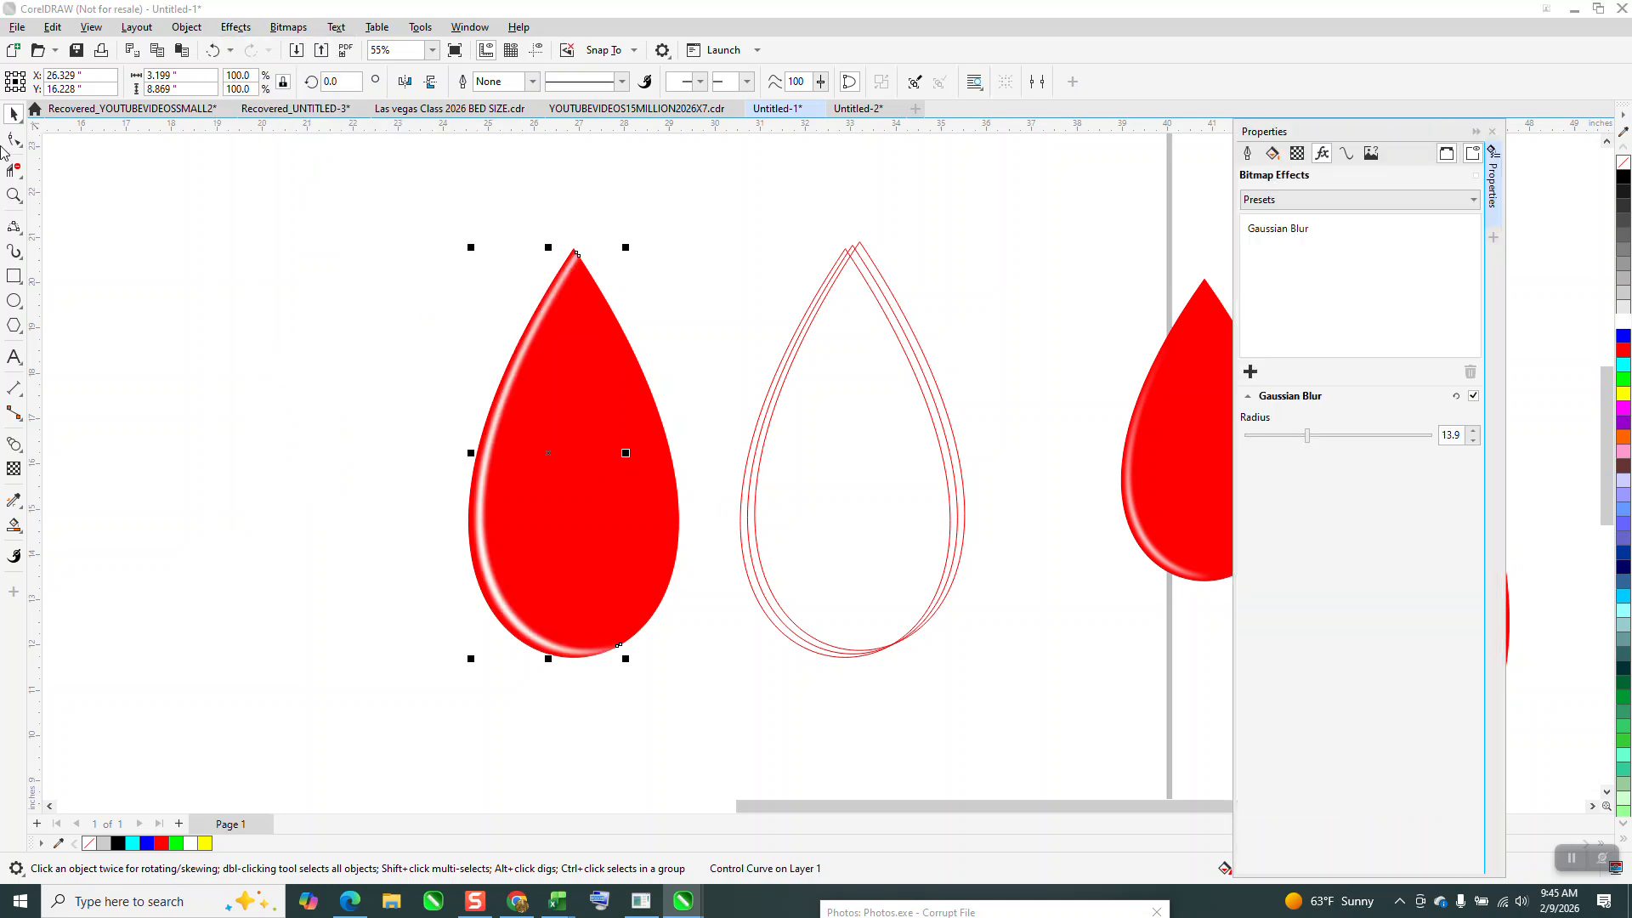
# Move the red drop together with its blurred highlight about 6 inches left to clear space beside the outline set
pyautogui.click(114, 180)
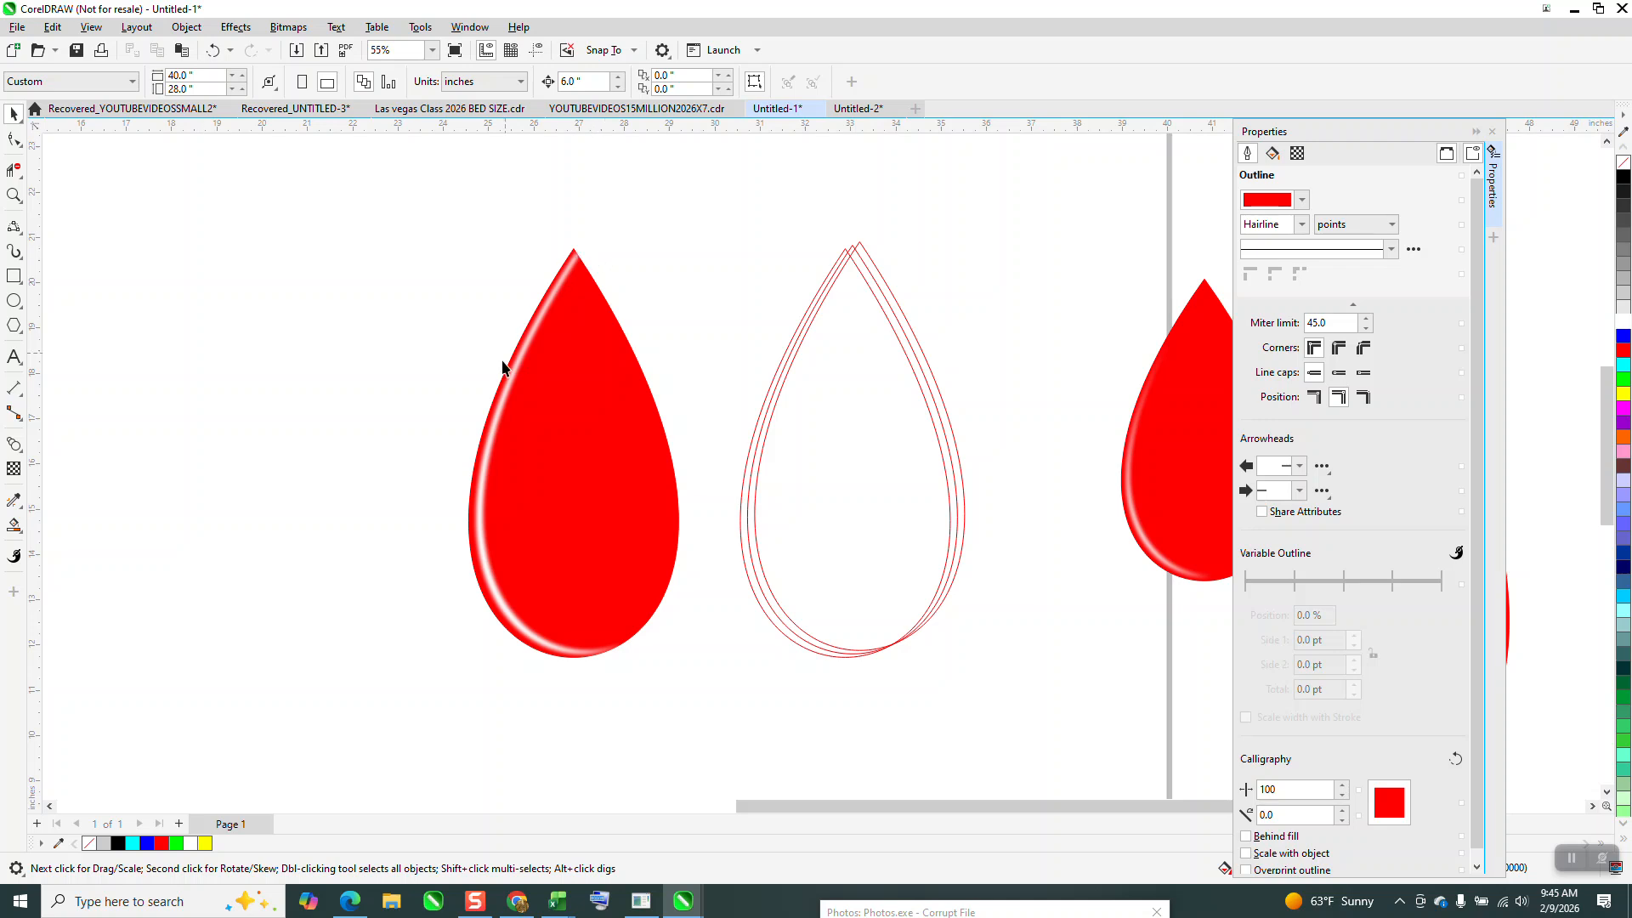
pyautogui.moveTo(453, 491); pyautogui.dragTo(747, 681)
pyautogui.moveTo(590, 485); pyautogui.dragTo(312, 460)
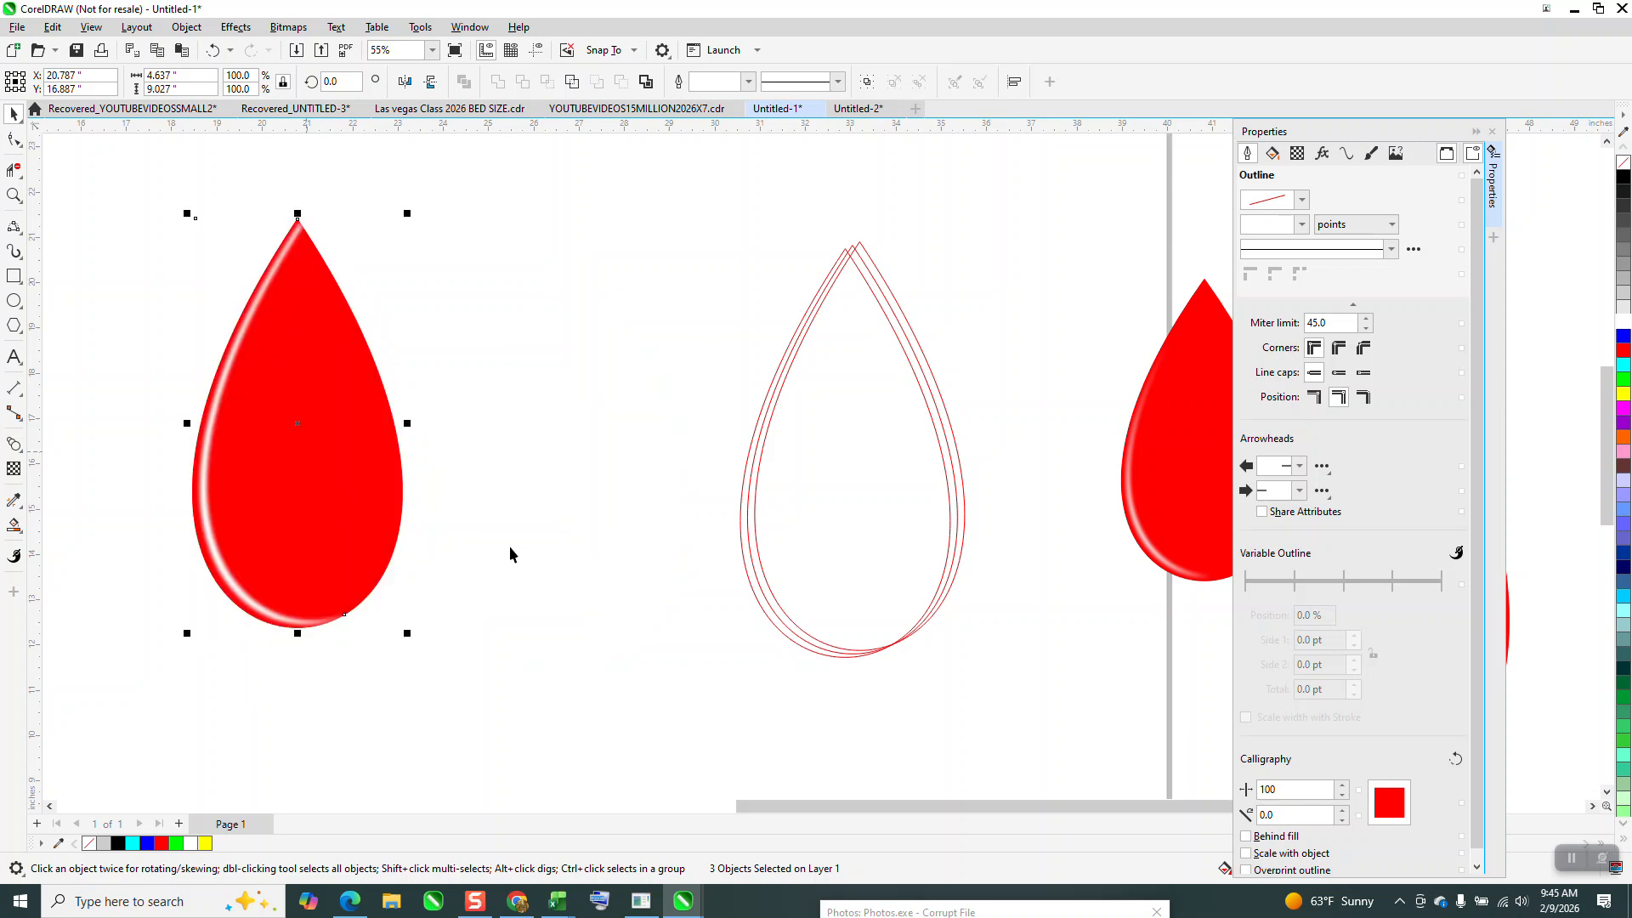
# Smart Fill the matching inner crescent of the remaining outline set with black and move it 6 inches left
pyautogui.click(14, 524)
pyautogui.click(754, 542)
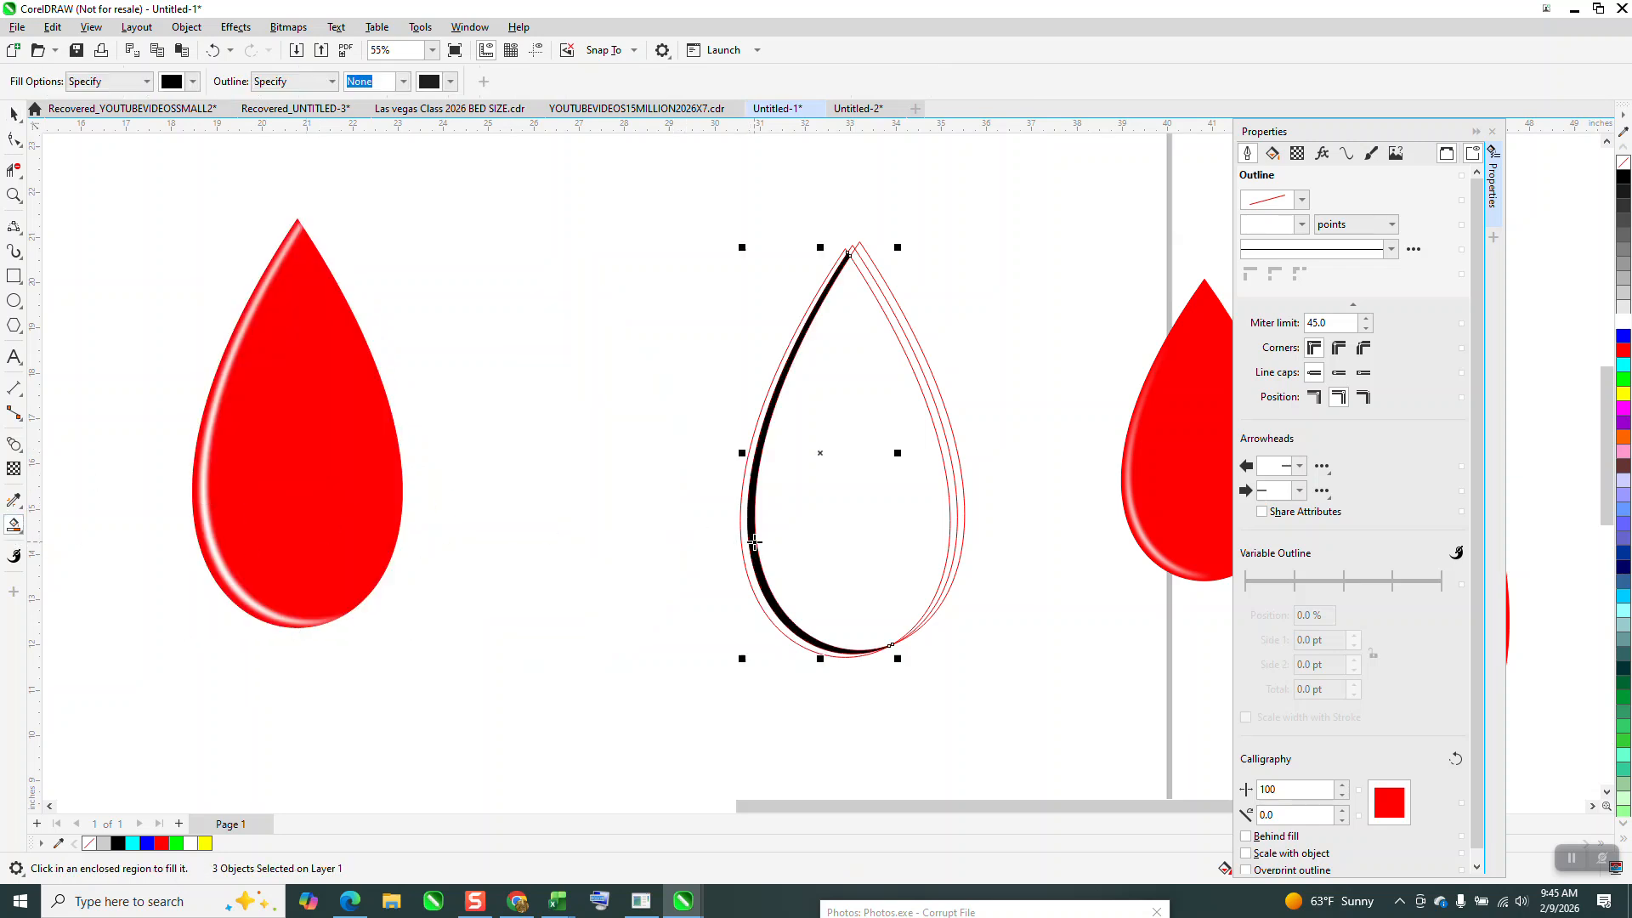
pyautogui.press('Left')
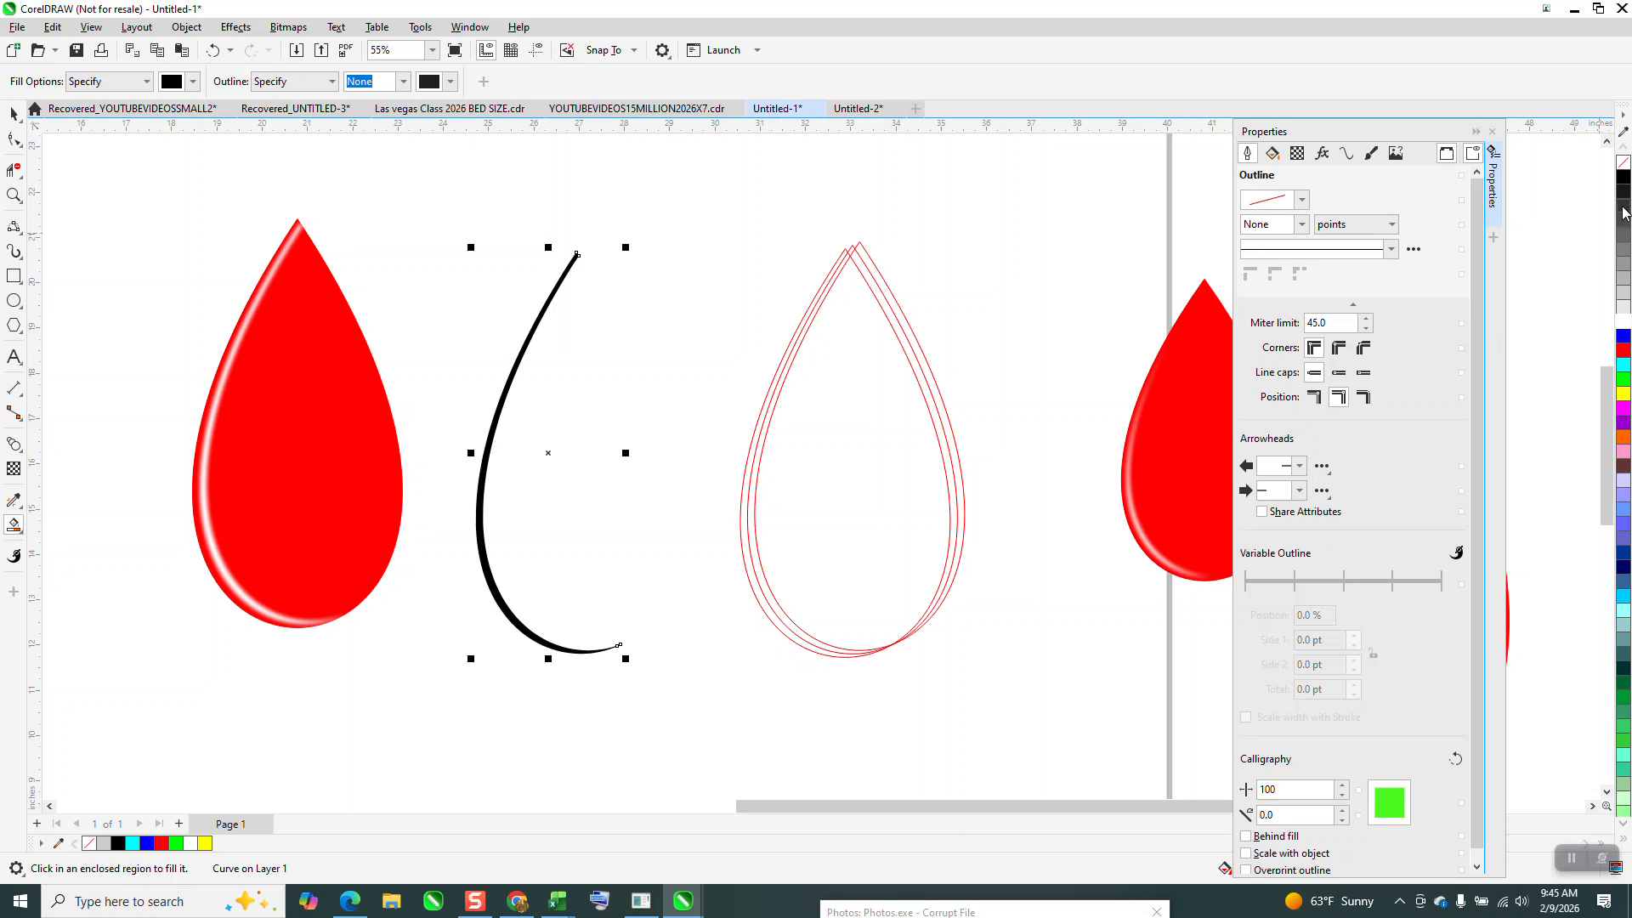
# Remove the new crescent's fill, give it a black hairline outline, and close the object properties
pyautogui.click(1625, 161)
pyautogui.rightClick(1624, 176)
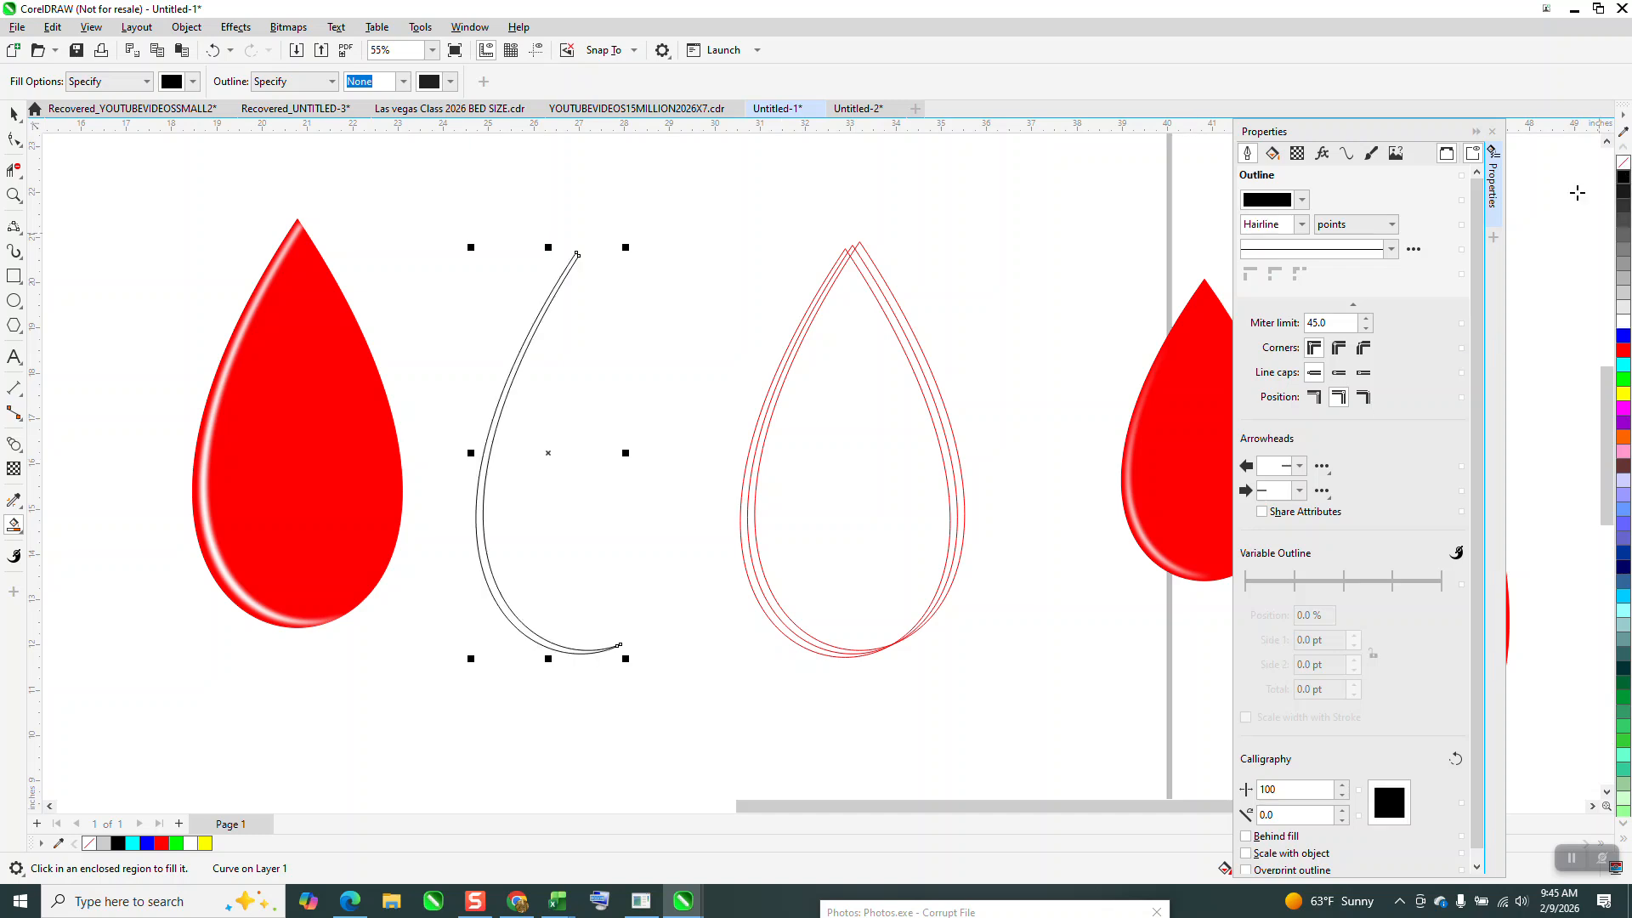
pyautogui.click(1493, 134)
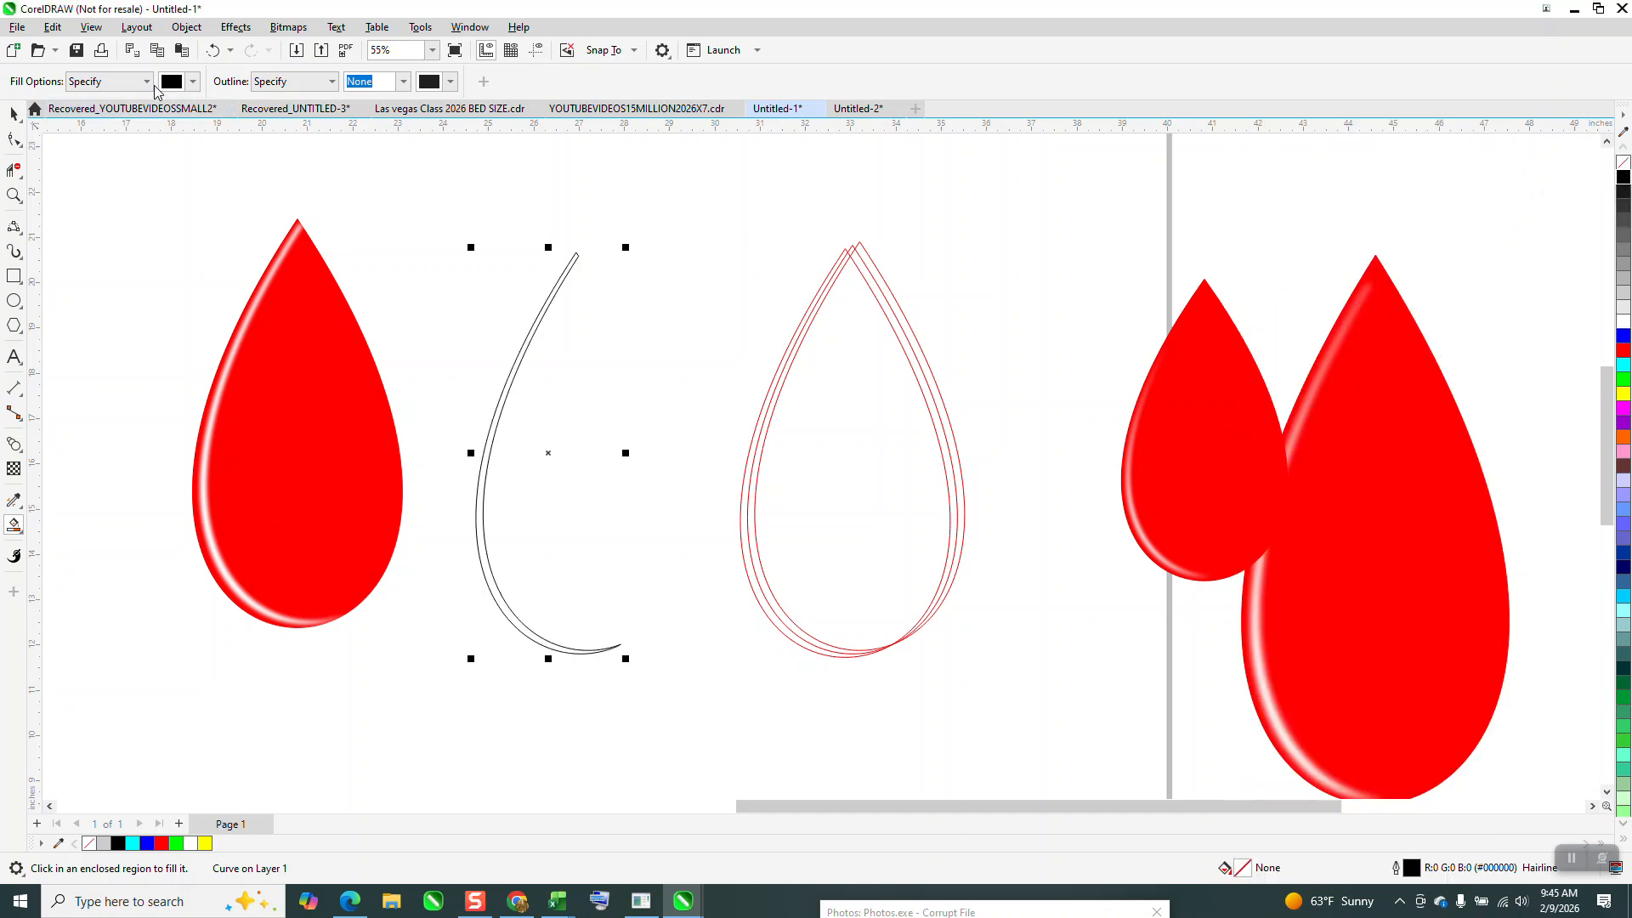
# Open the Contour settings for the outlined crescent and choose the inside contour alignment with 1 step
pyautogui.click(235, 26)
pyautogui.moveTo(266, 322)
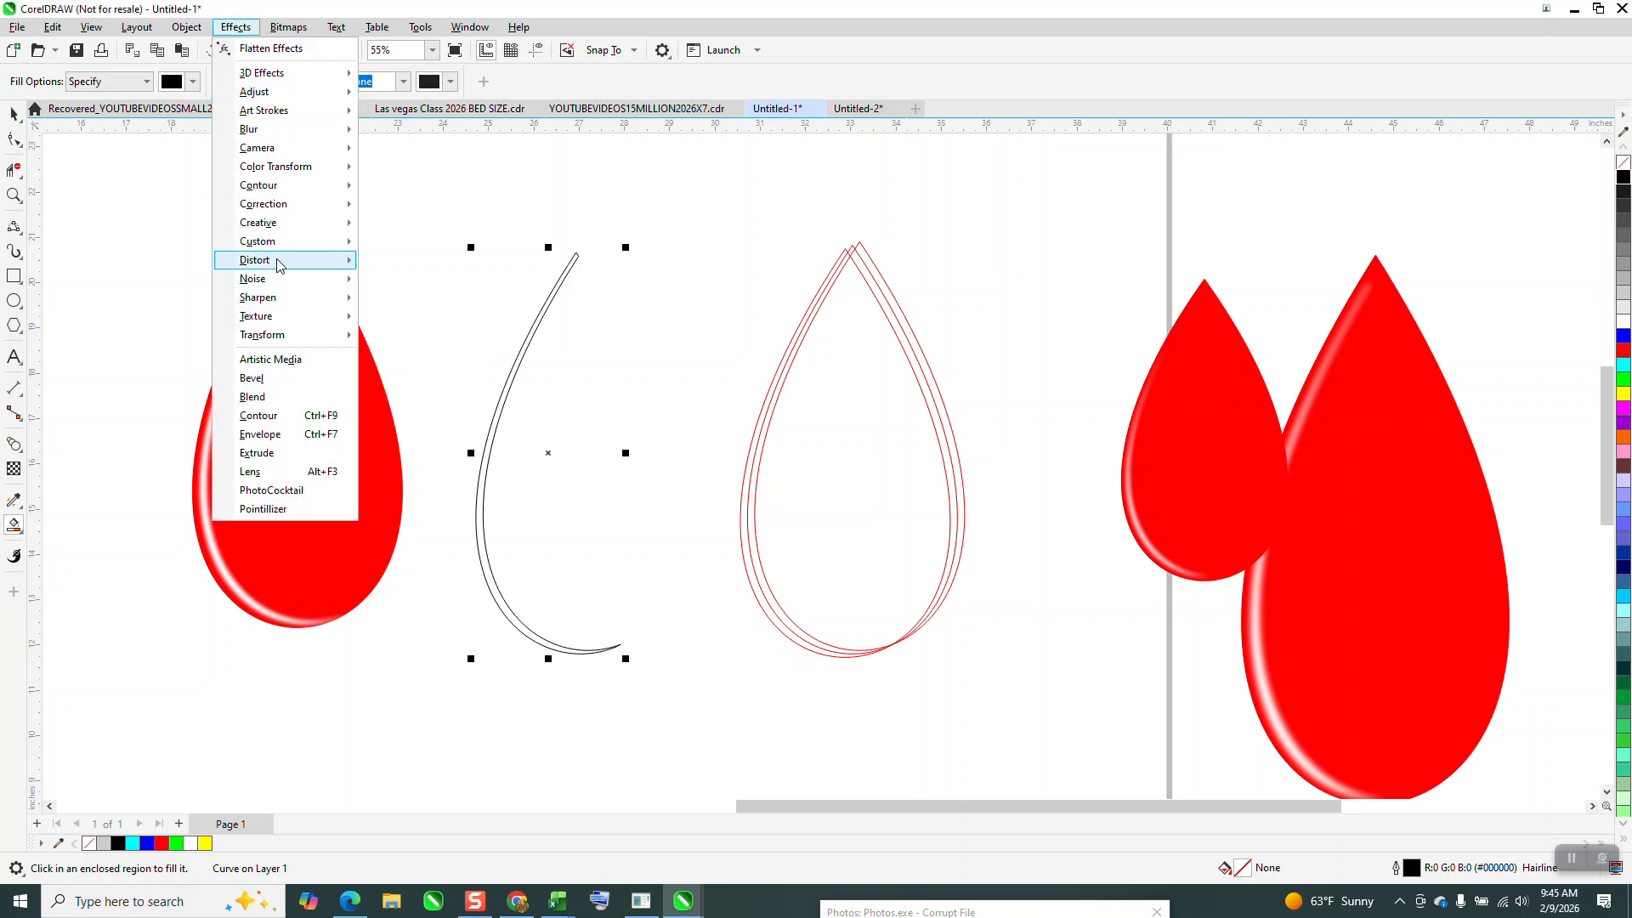
pyautogui.click(273, 421)
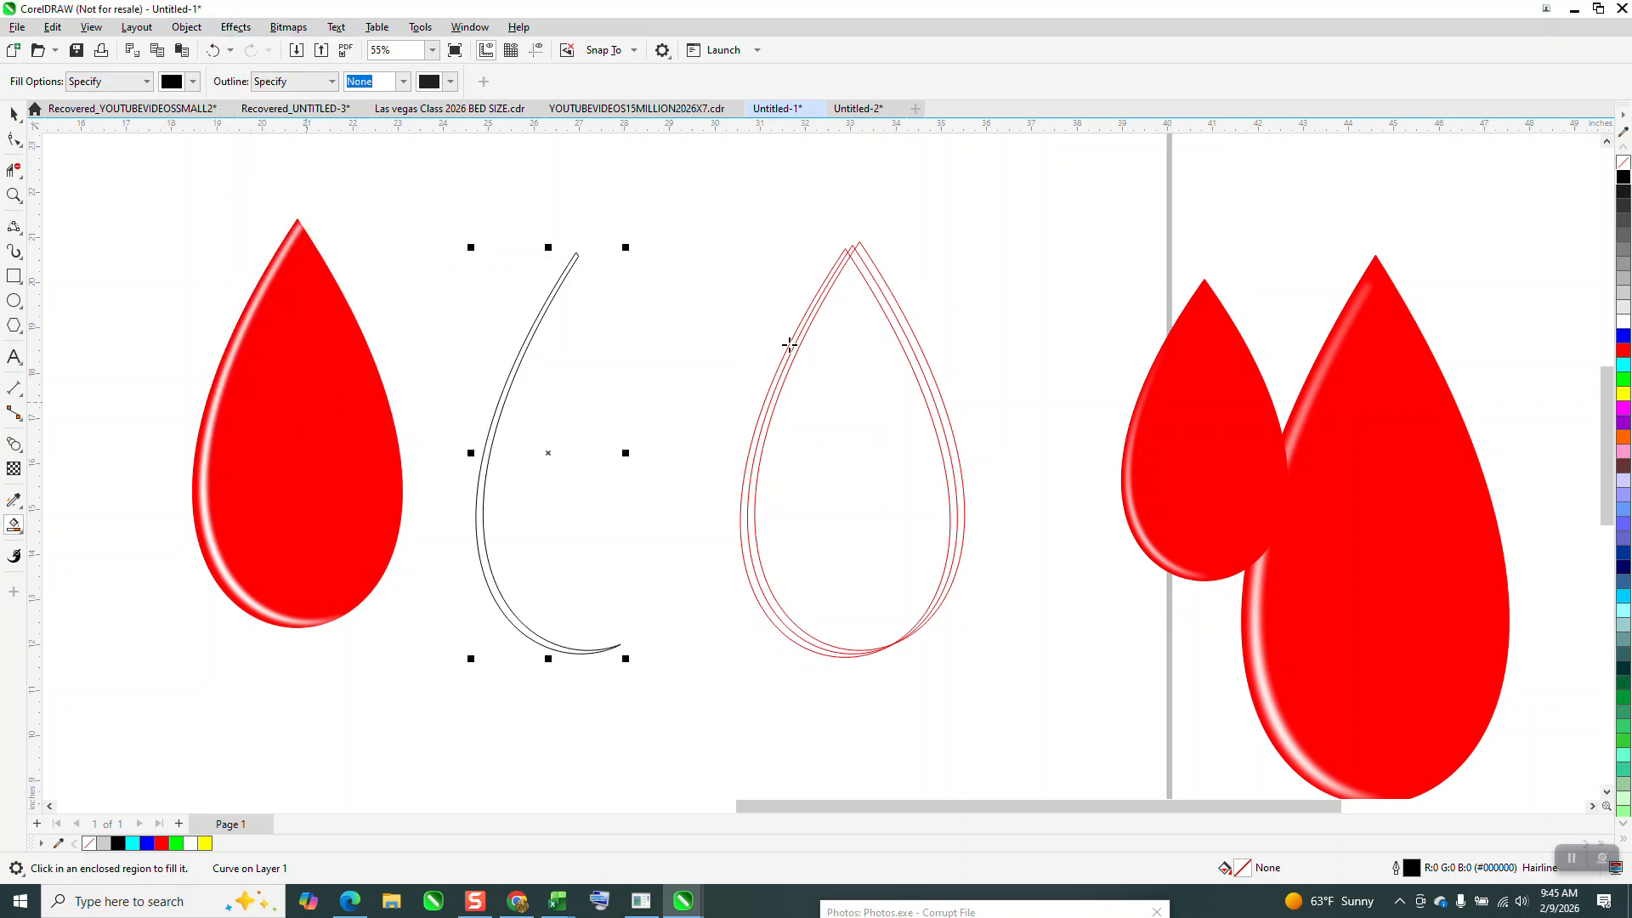
pyautogui.click(1483, 205)
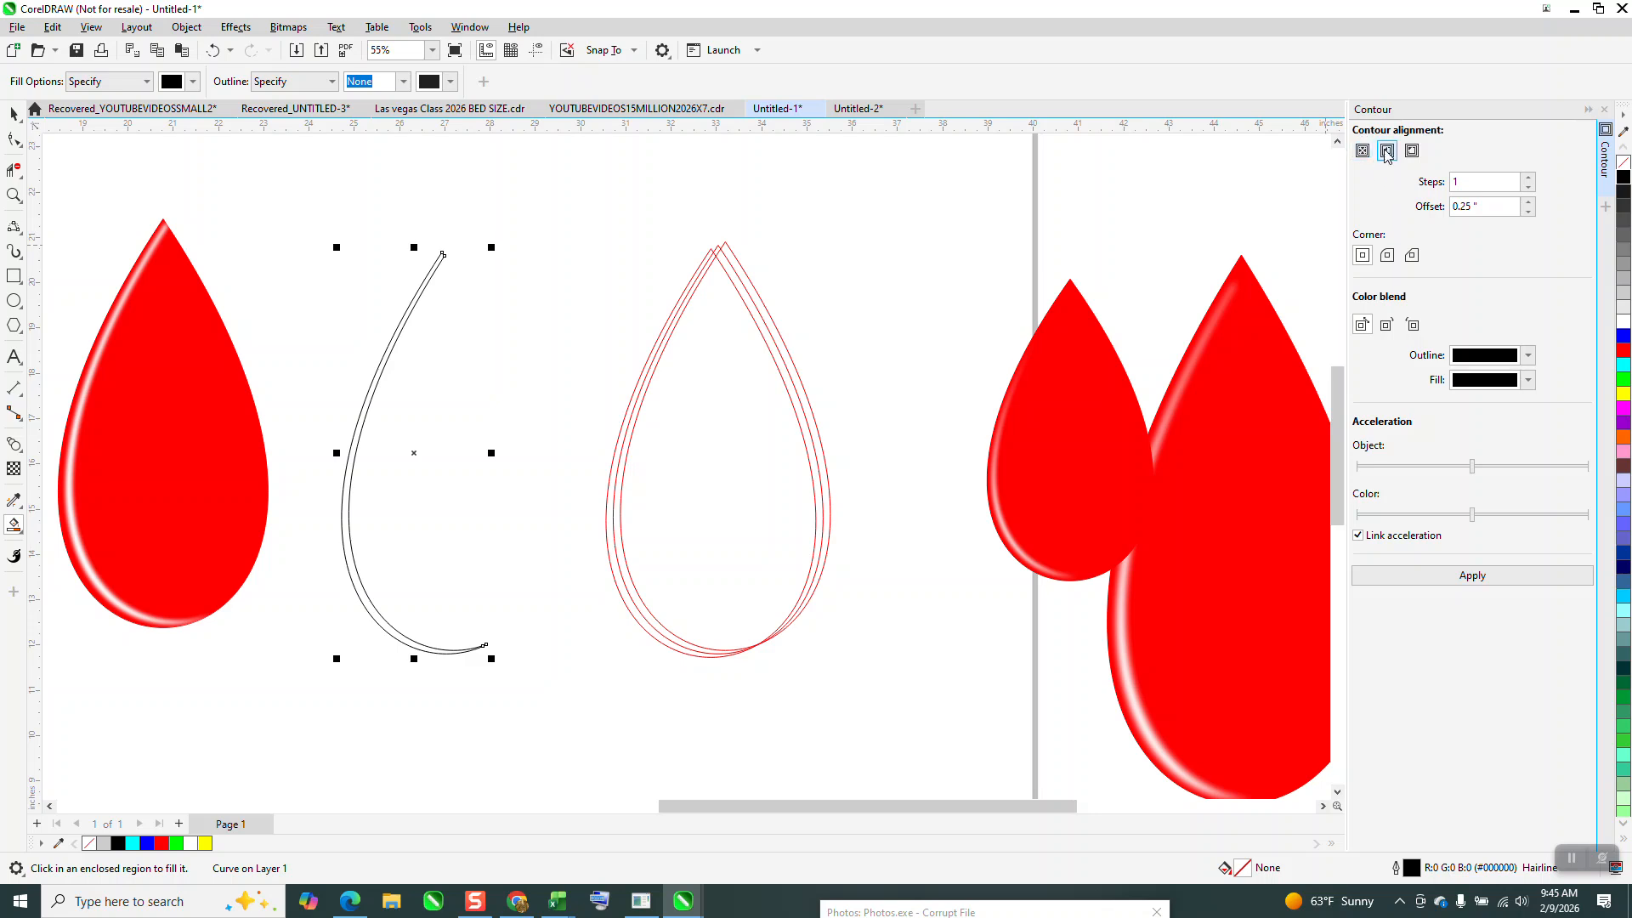
# Try a one-step inside contour with a 0.01-inch offset on the crescent, inspect its tip and undo the contour
pyautogui.doubleClick(1462, 213)
pyautogui.write('.01')
pyautogui.click(1472, 576)
pyautogui.click(13, 195)
pyautogui.moveTo(364, 241); pyautogui.dragTo(527, 332)
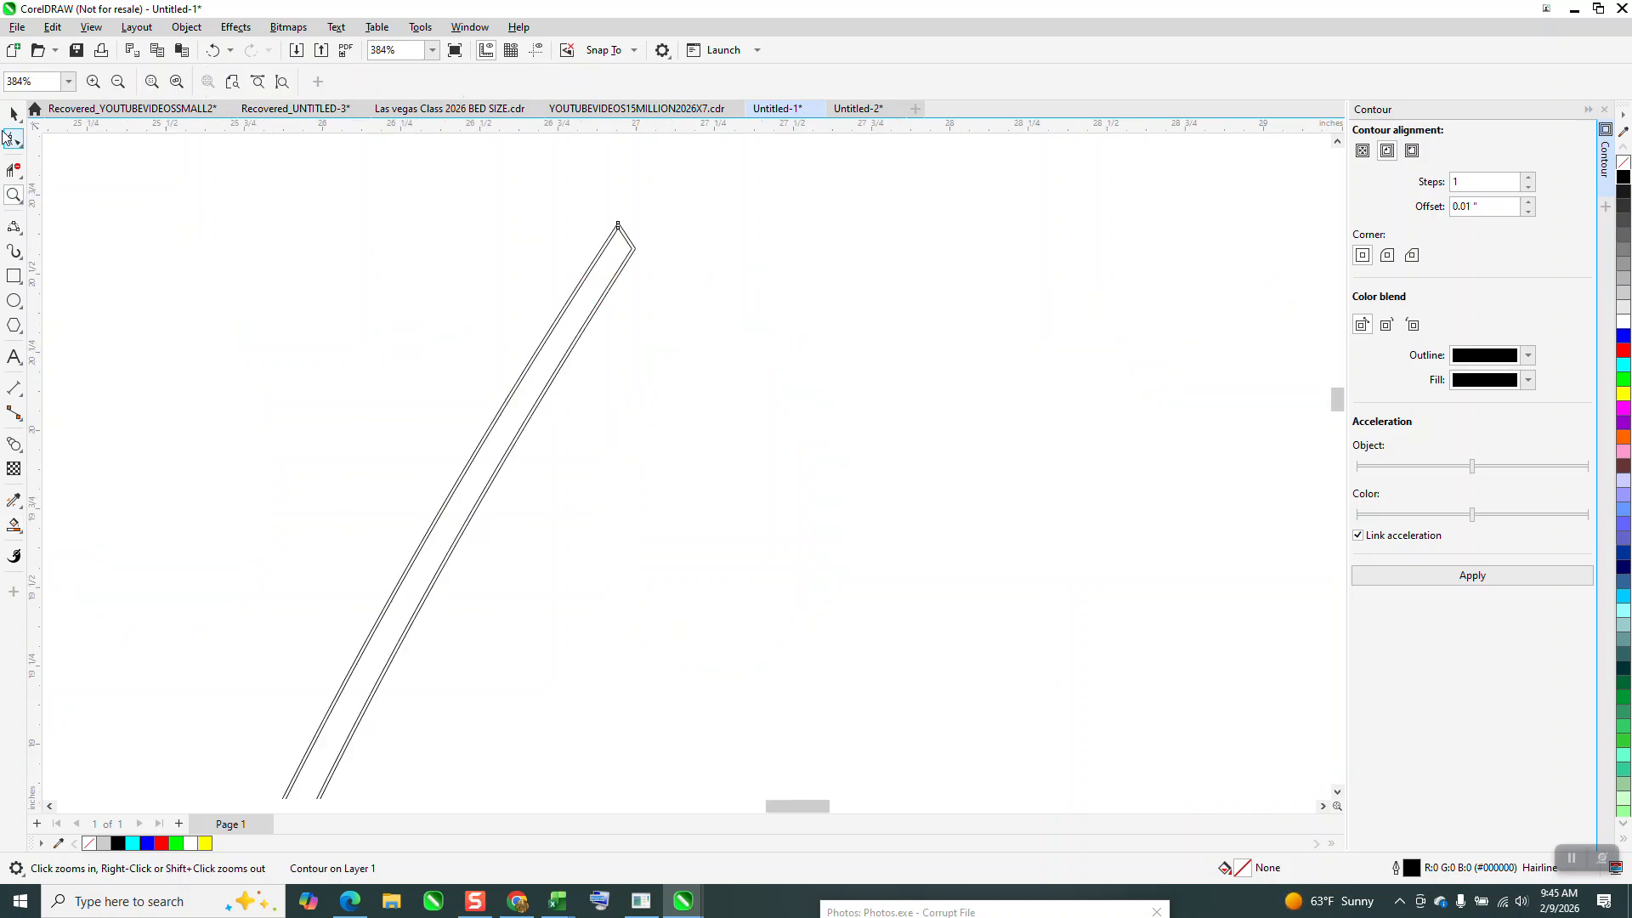
pyautogui.click(213, 50)
# Apply a one-step inside contour to the crescent with an offset of 0.05 inch
pyautogui.doubleClick(1484, 207)
pyautogui.write('.05')
pyautogui.click(1486, 576)
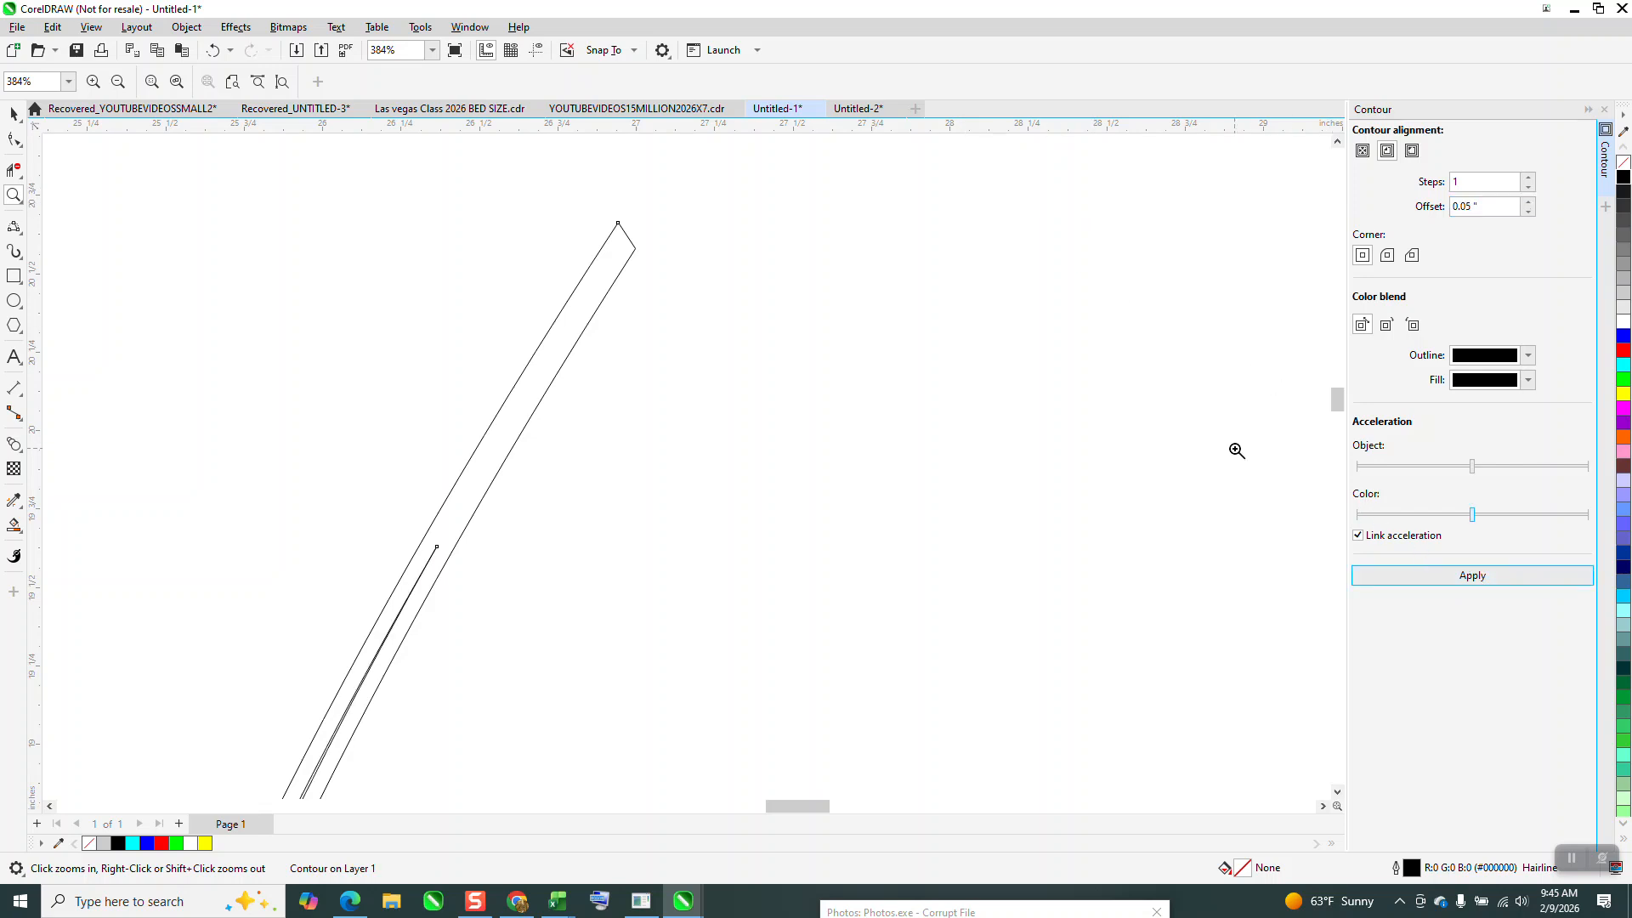
# Smart Fill the area enclosed by the crescent's inner contour with black and move the filled shape 6 inches down
pyautogui.scroll(-7, 554, 207)
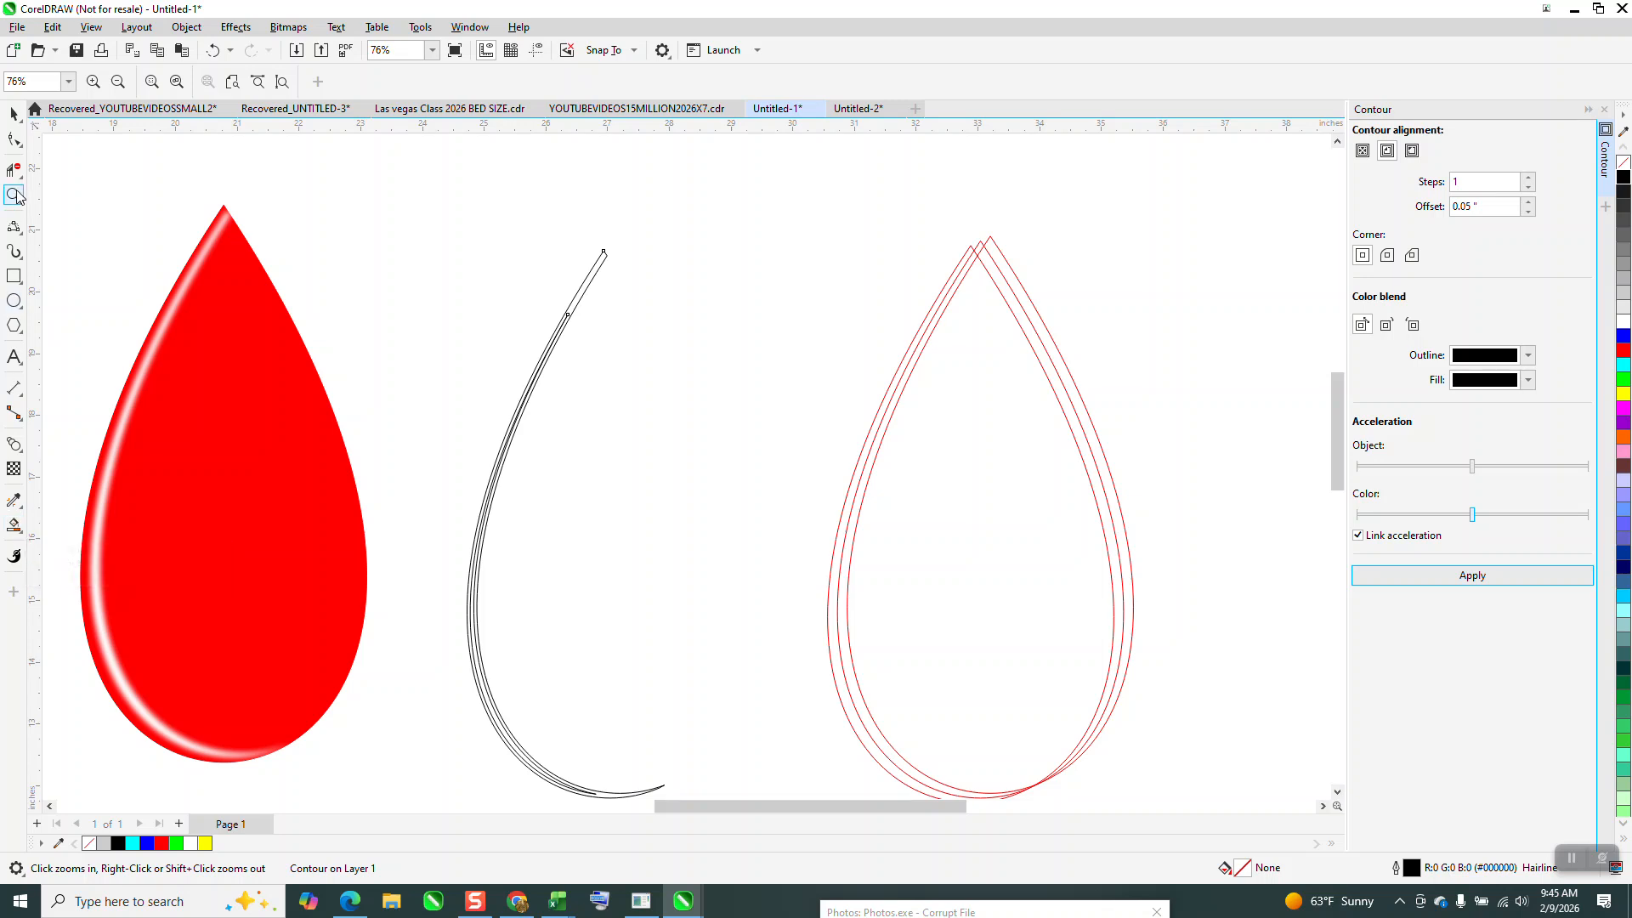
pyautogui.moveTo(417, 468); pyautogui.dragTo(660, 860)
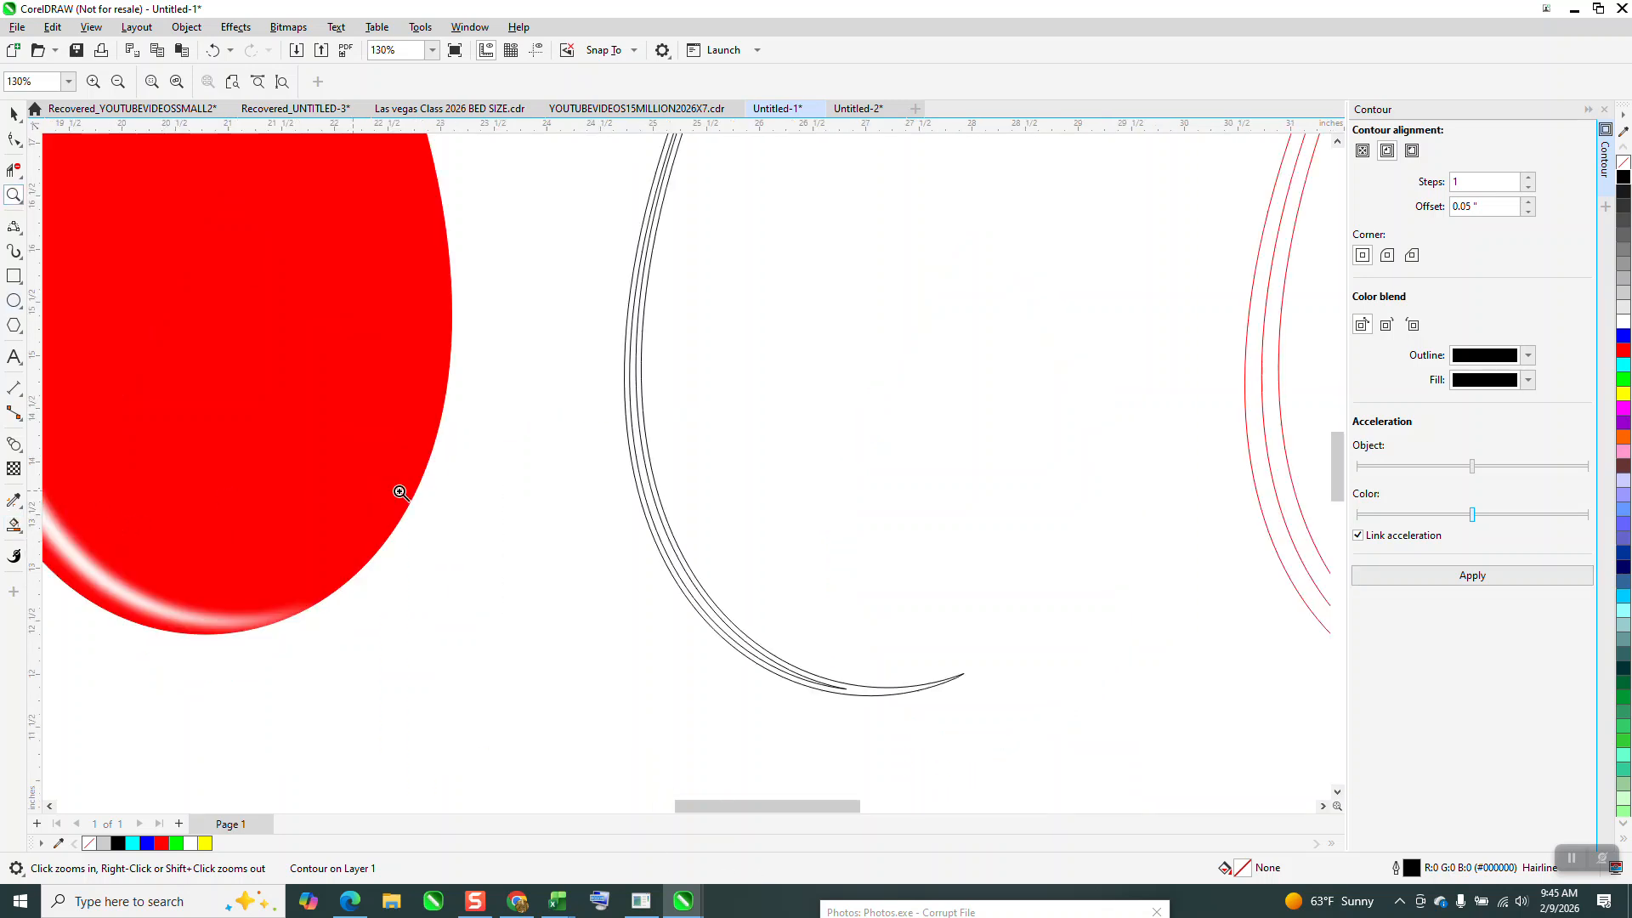
pyautogui.click(13, 526)
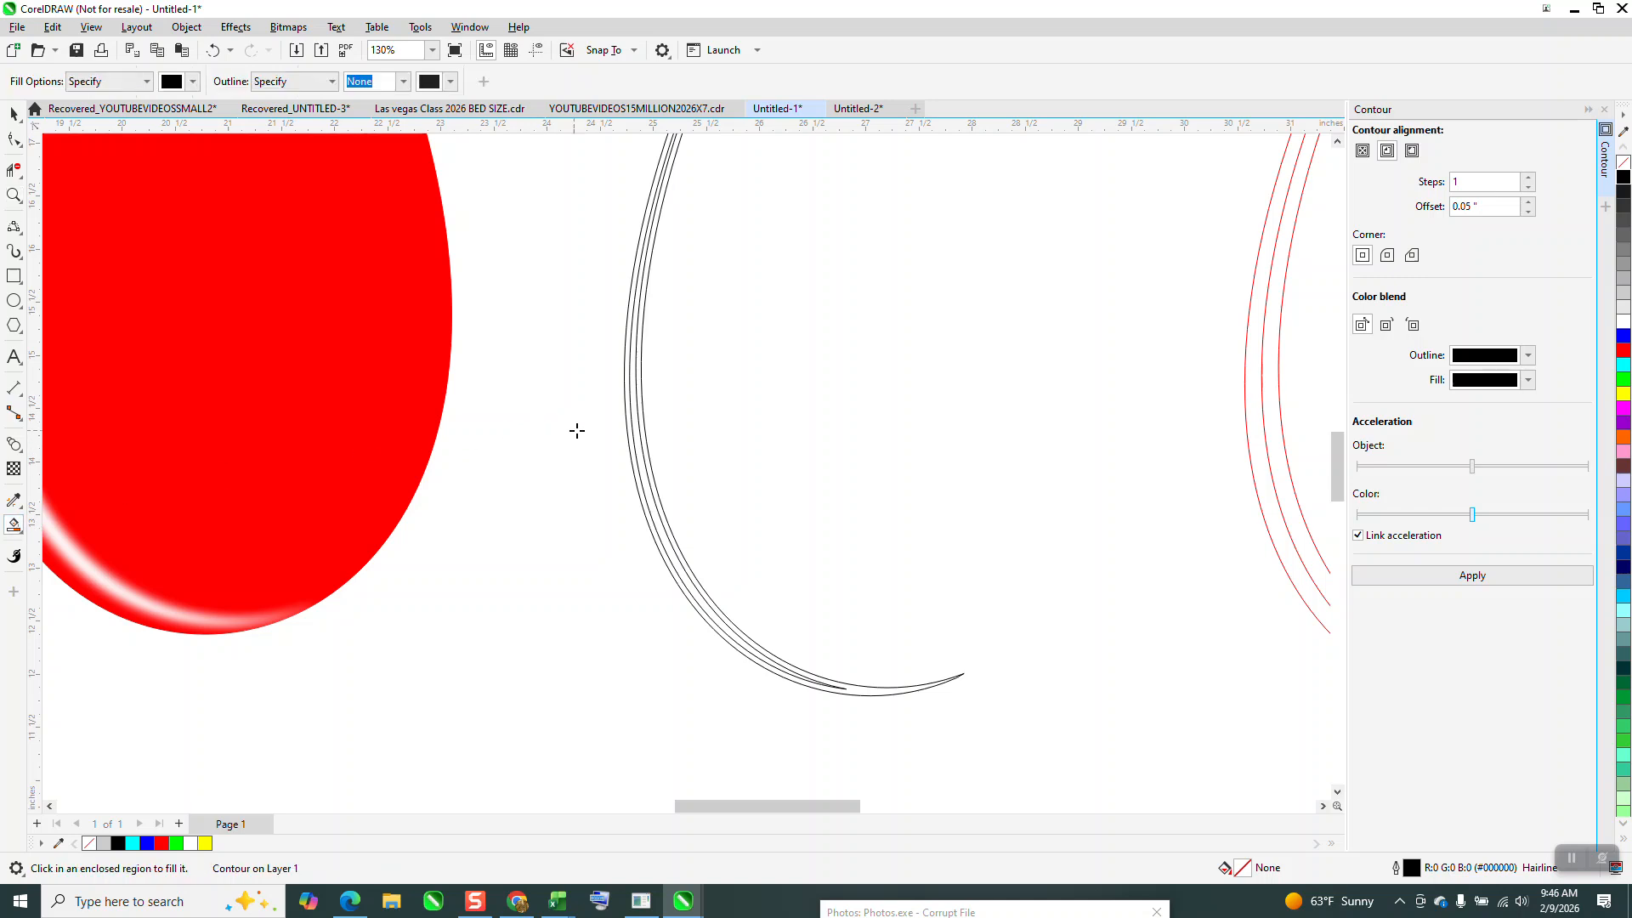
pyautogui.click(636, 431)
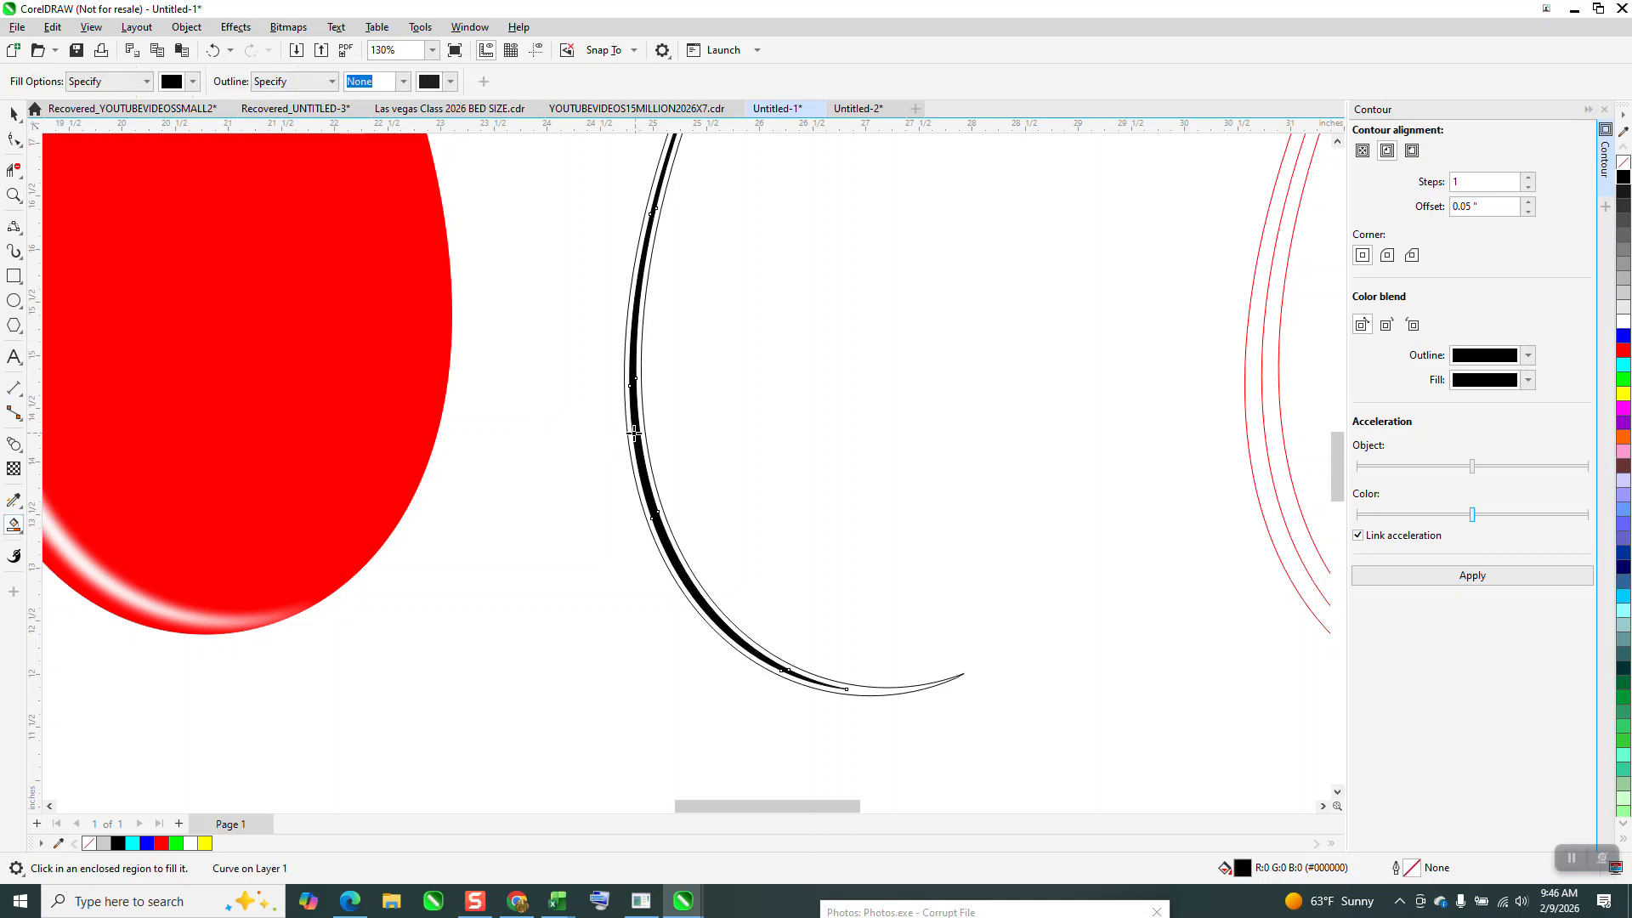
pyautogui.scroll(-2, 119, 399)
pyautogui.scroll(-1, 388, 437)
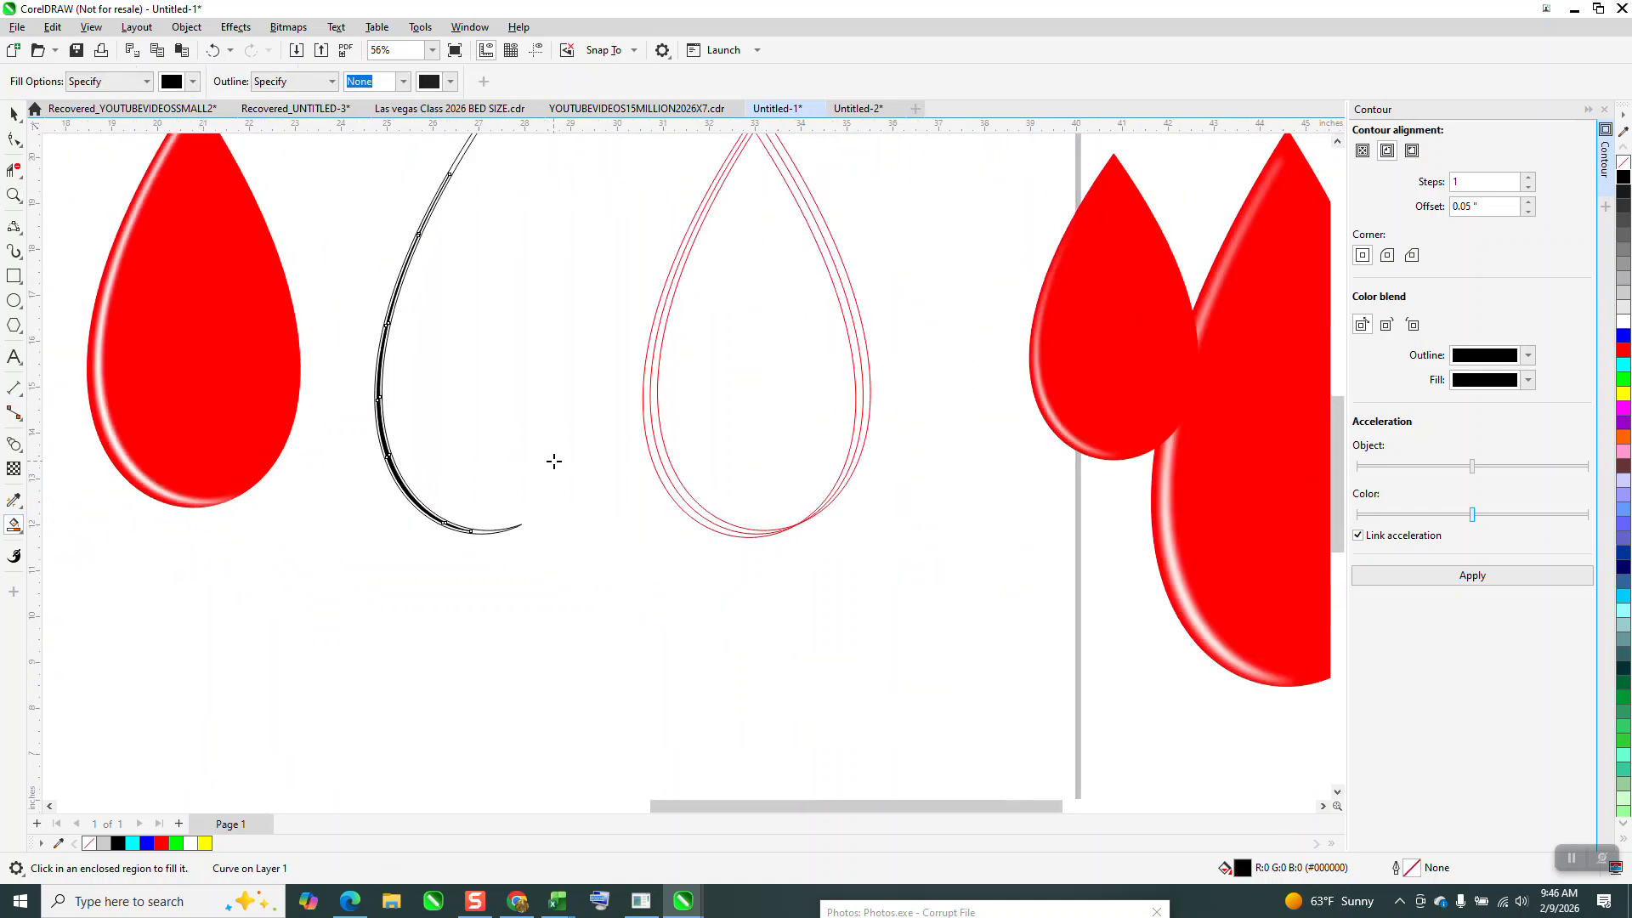
pyautogui.scroll(-2, 444, 383)
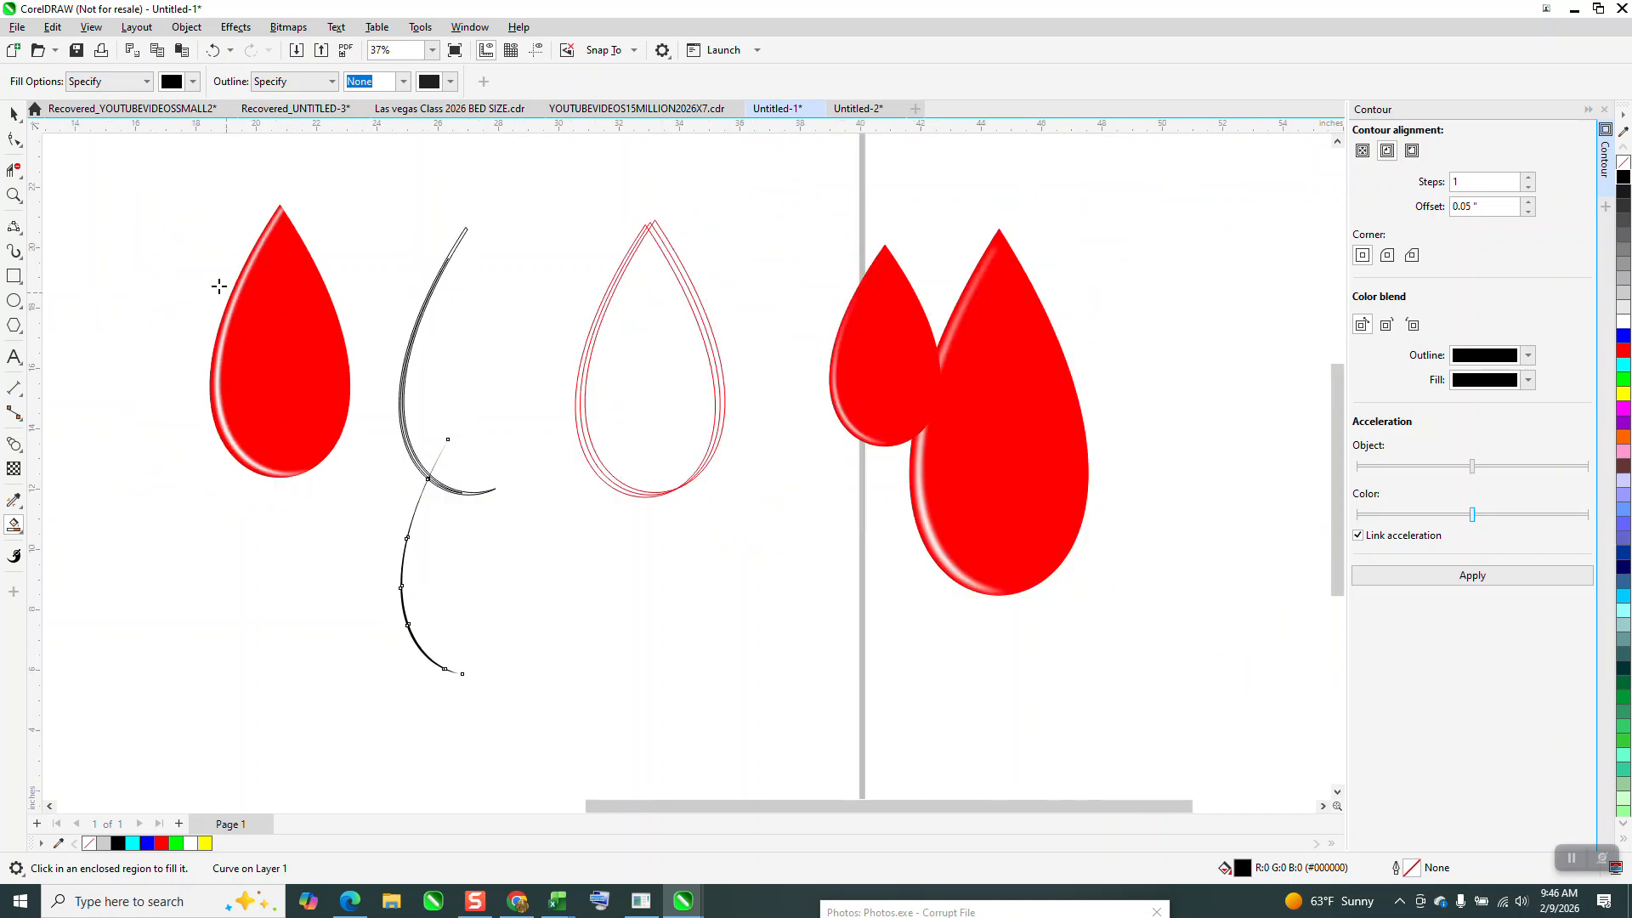
# Delete the contoured crescent outlines and move the thin black crescent 6 inches up into their place
pyautogui.click(14, 114)
pyautogui.moveTo(355, 237); pyautogui.dragTo(496, 508)
pyautogui.press('Delete')
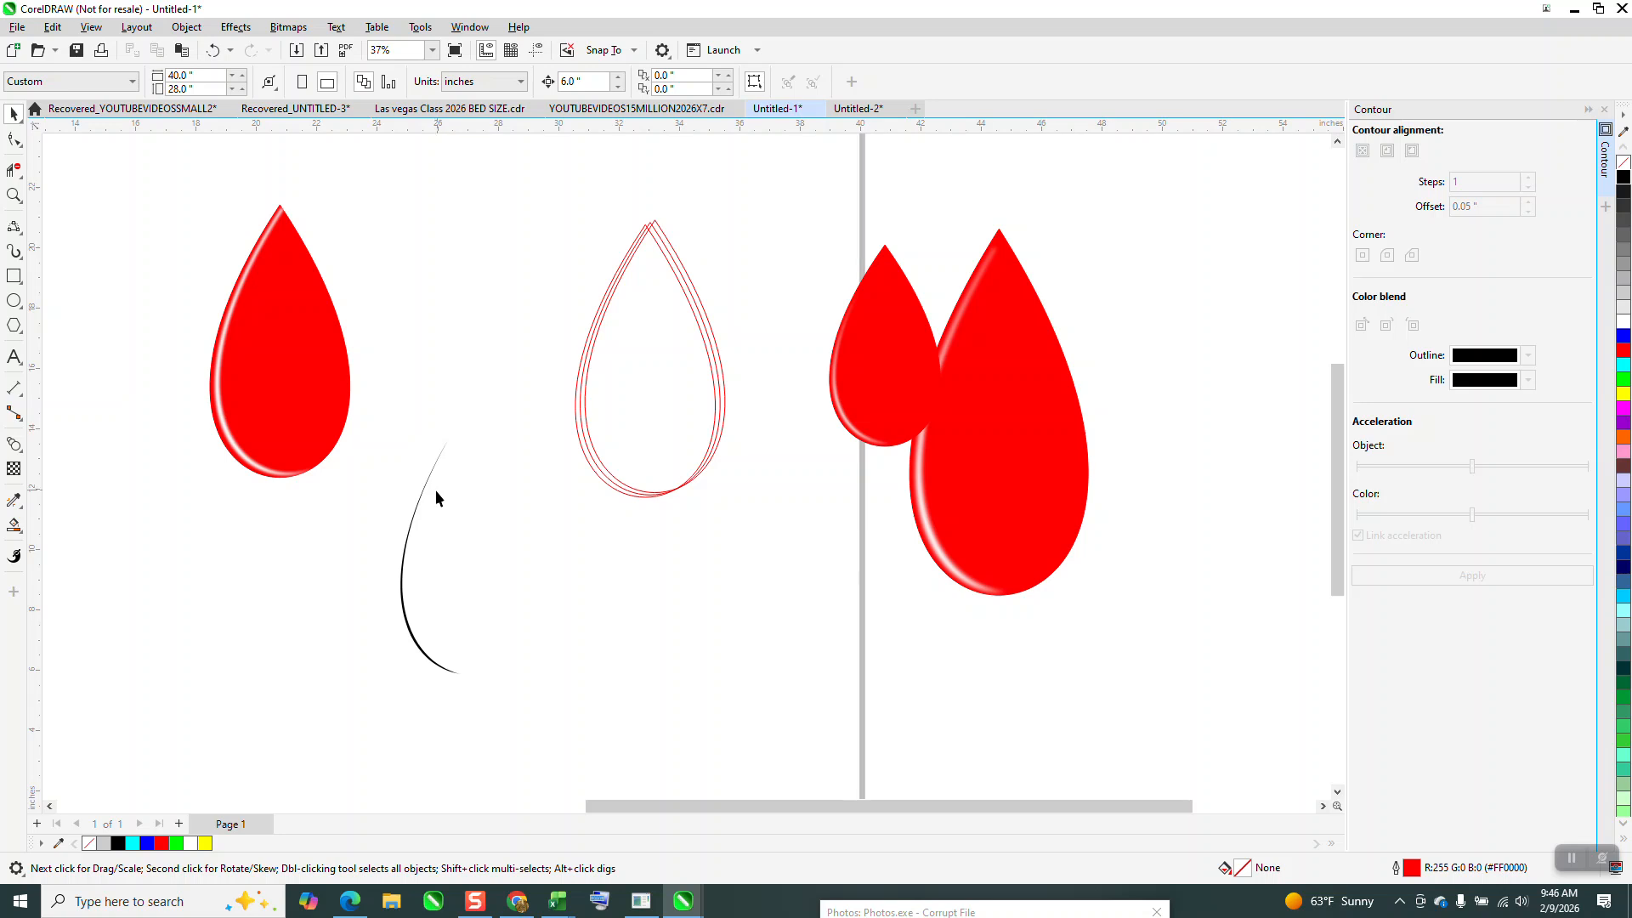
pyautogui.click(425, 488)
pyautogui.moveTo(425, 488); pyautogui.dragTo(425, 307)
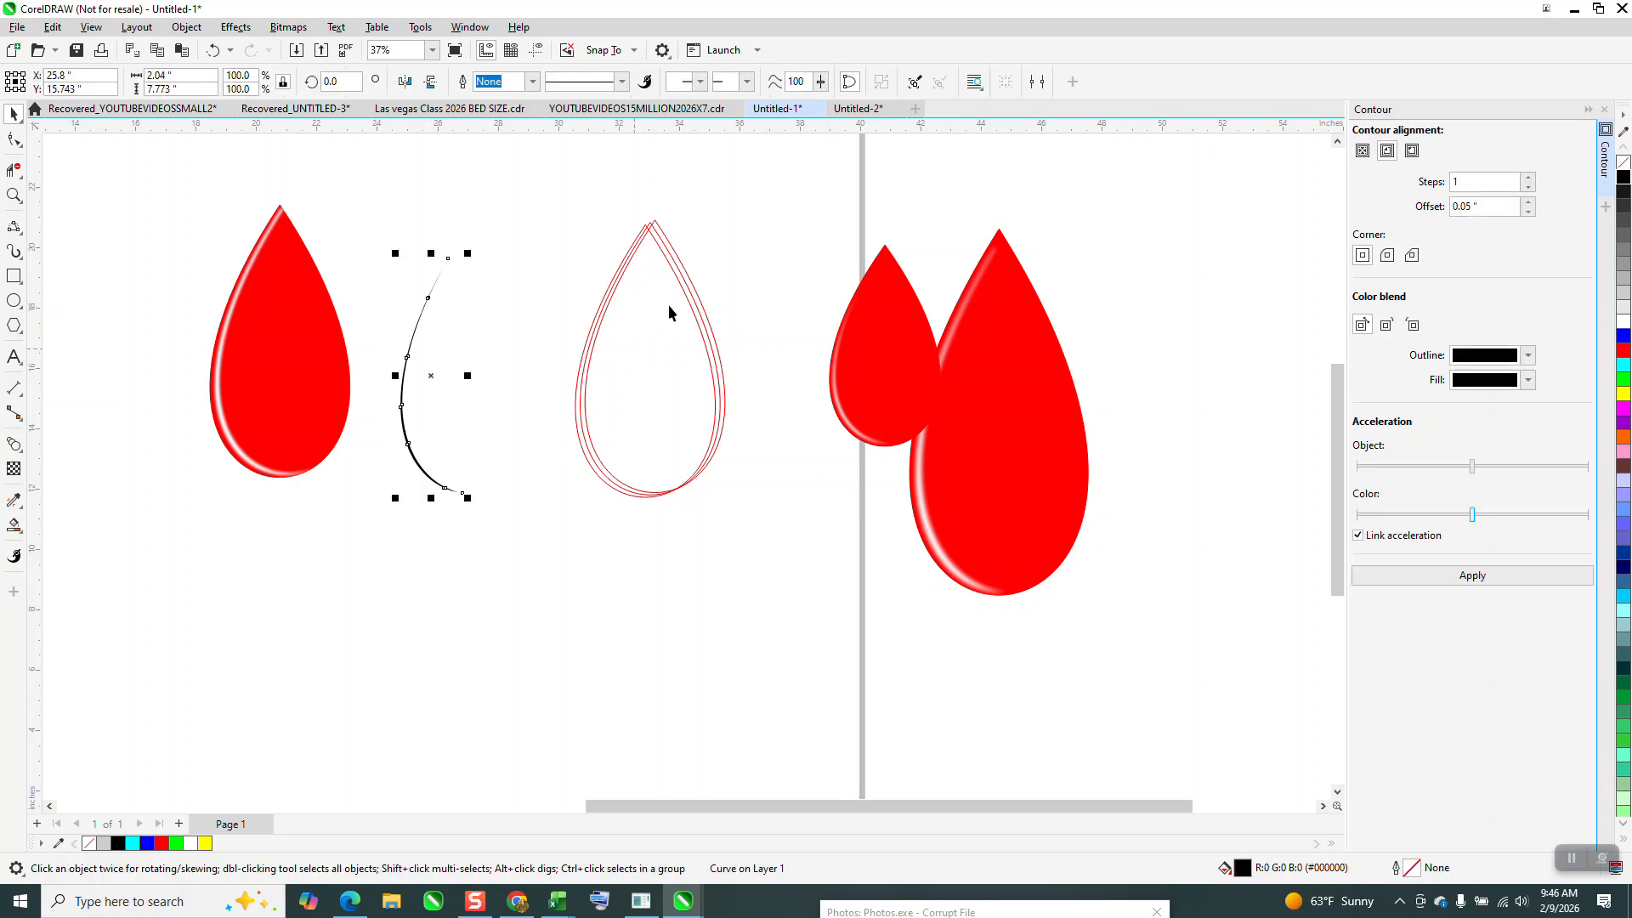
# Delete two of the three overlapping drop outlines and fill the remaining one with red
pyautogui.click(688, 279)
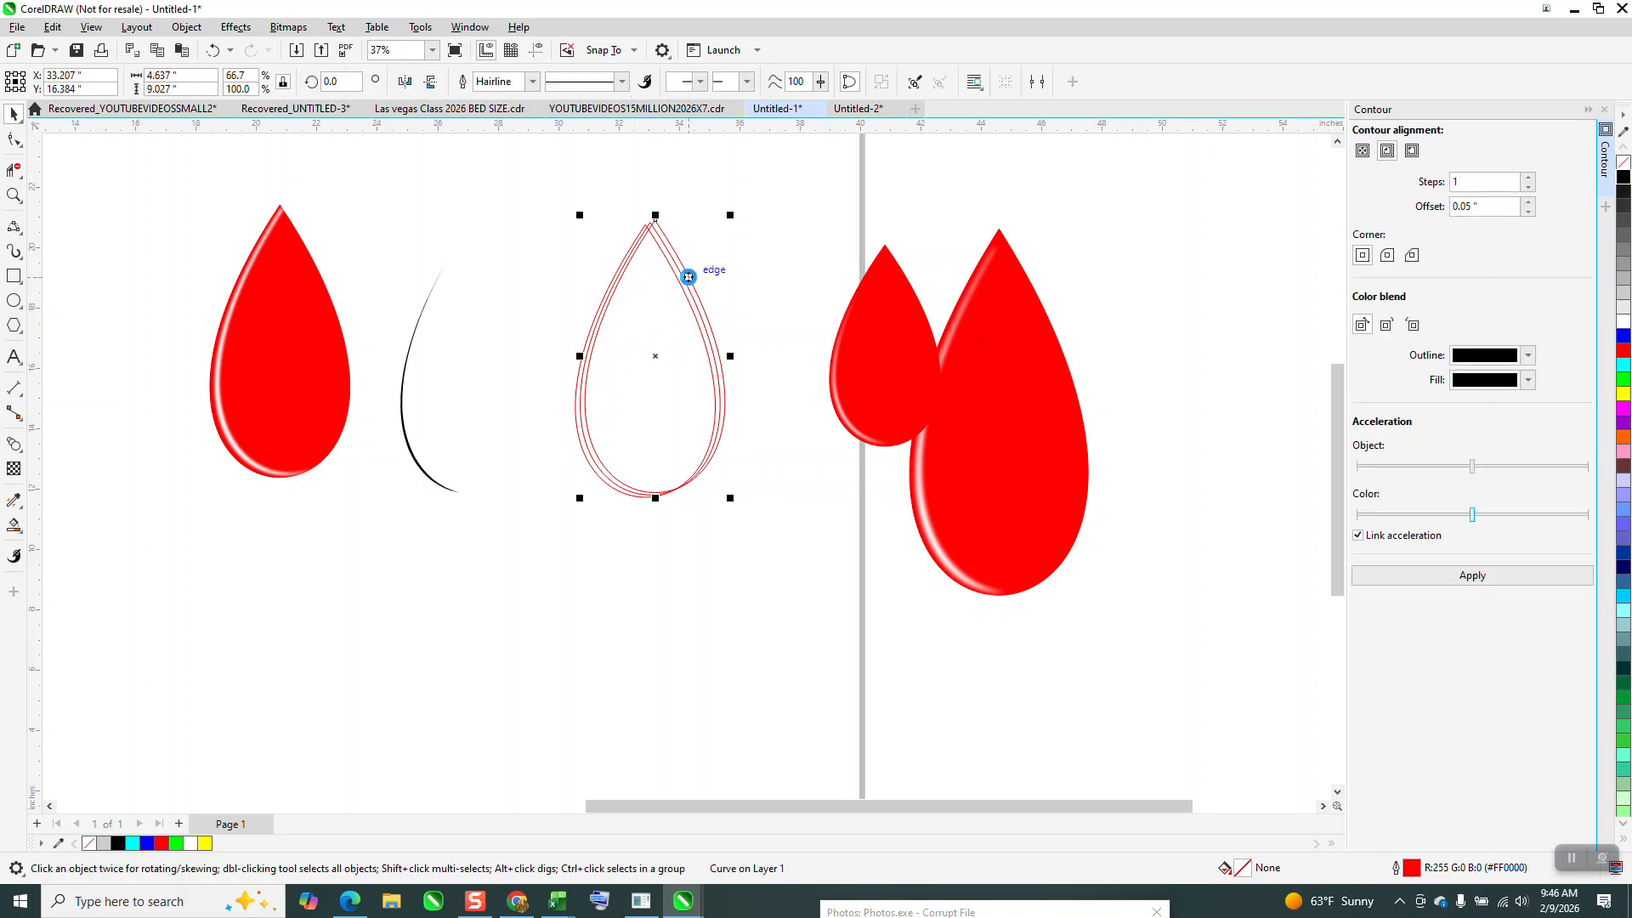
pyautogui.press('Delete')
pyautogui.click(684, 278)
pyautogui.press('Delete')
pyautogui.click(681, 308)
pyautogui.click(1623, 351)
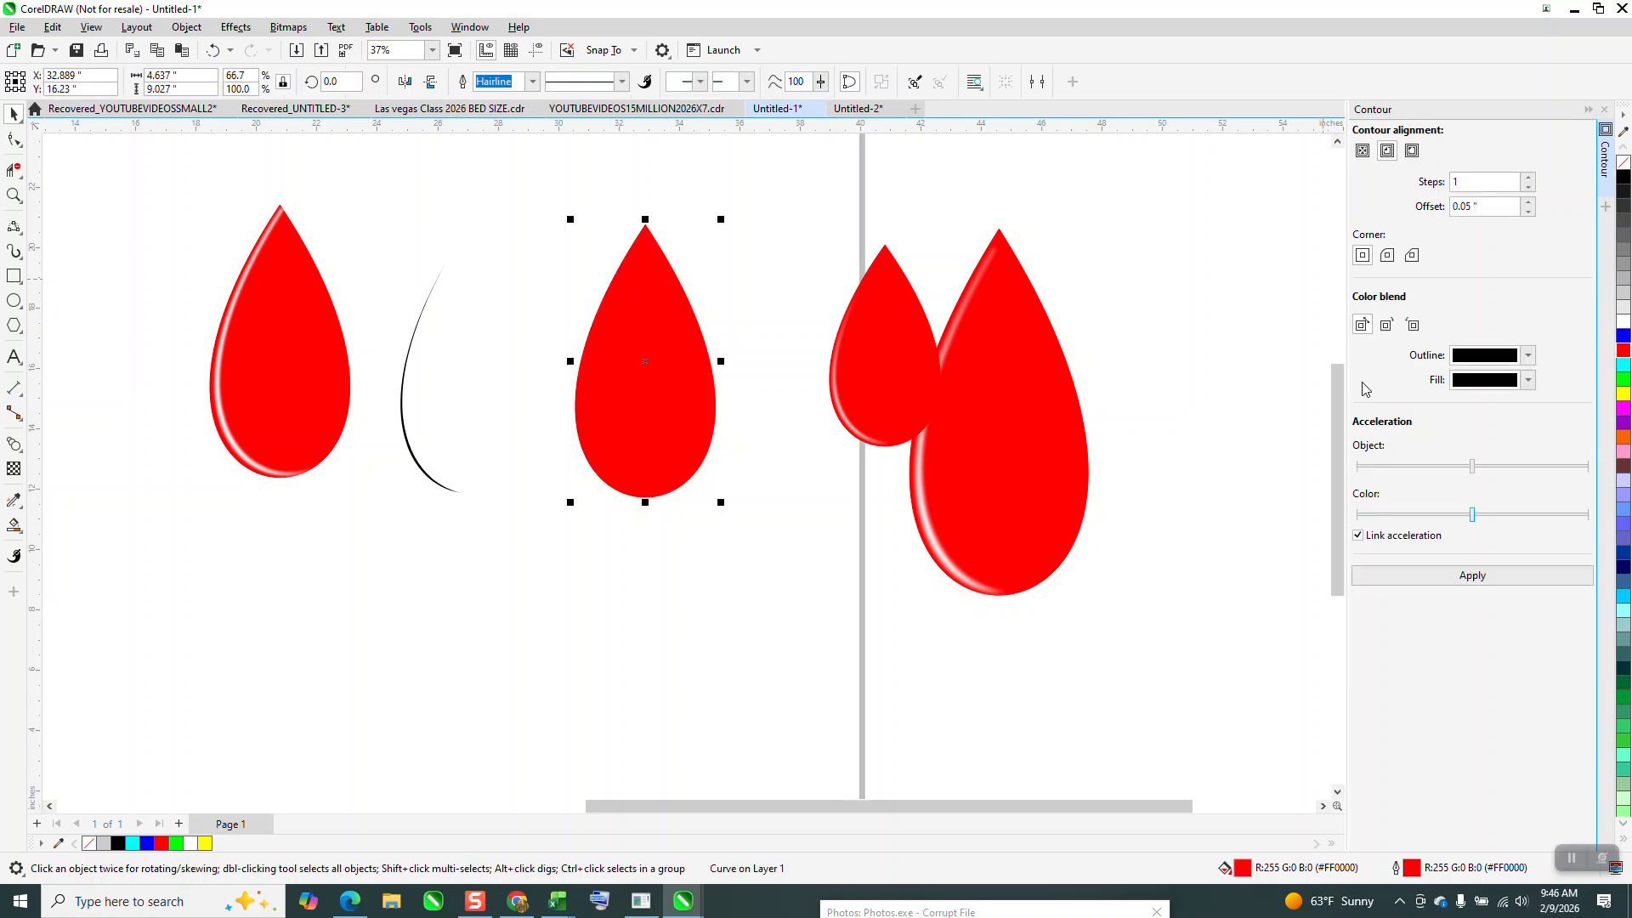
# Fill the thin crescent with white and place it along the inner left edge of the new red drop
pyautogui.click(404, 396)
pyautogui.click(1620, 322)
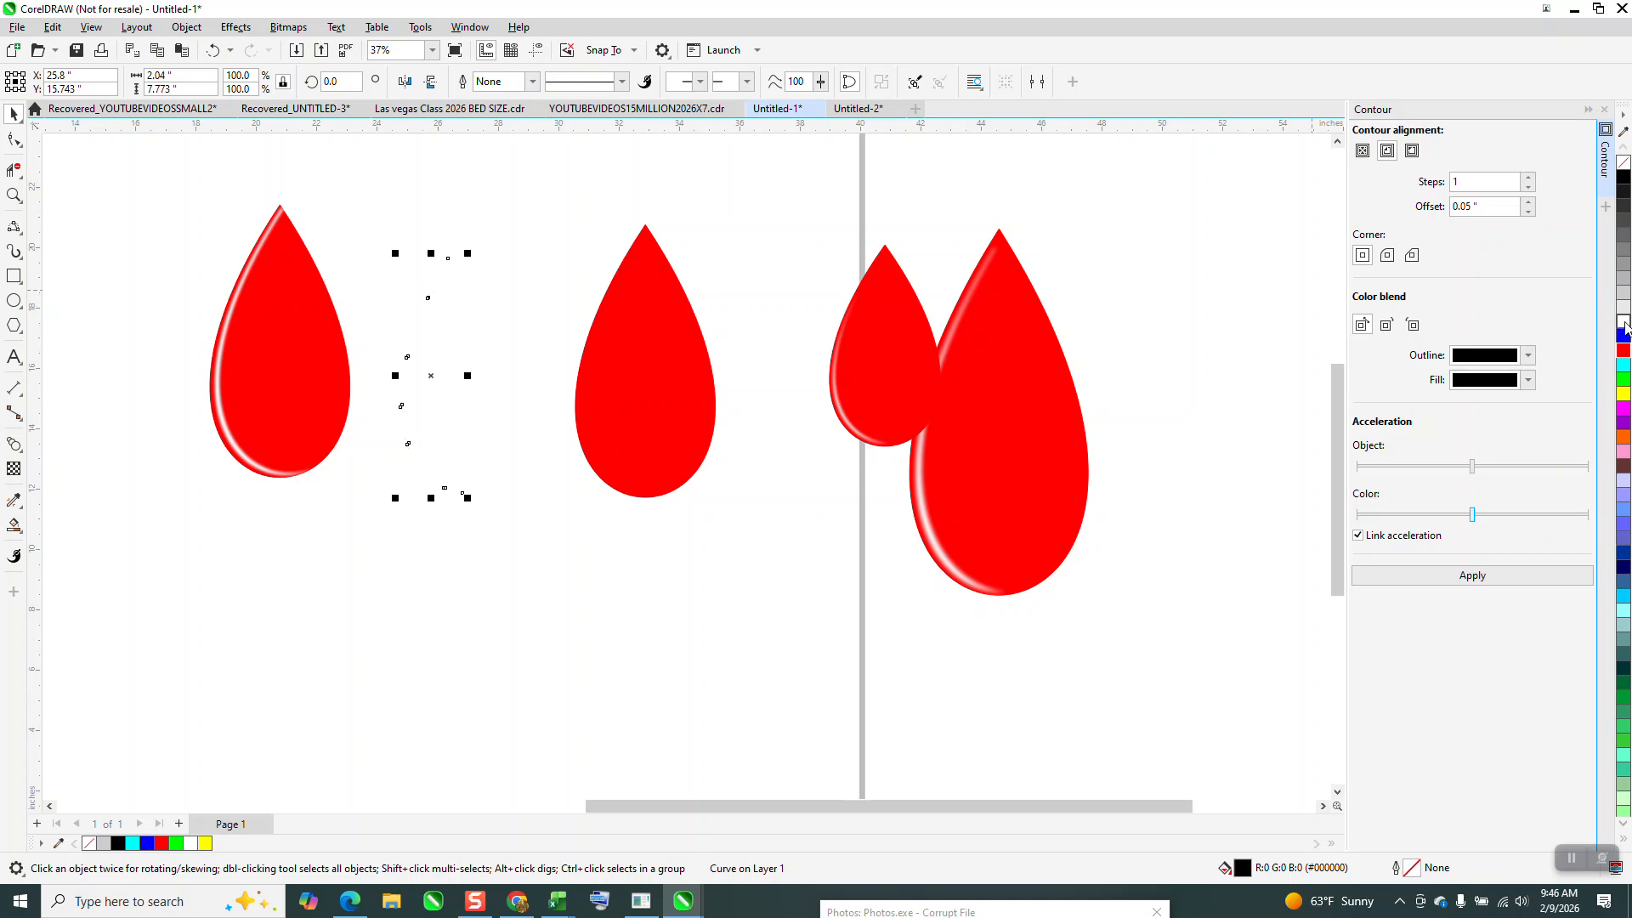
pyautogui.moveTo(453, 290); pyautogui.dragTo(636, 286)
# Move the new red drop together with its thin white crescent beside the first glossy drop and deselect them
pyautogui.moveTo(510, 183); pyautogui.dragTo(797, 556)
pyautogui.moveTo(657, 380); pyautogui.dragTo(445, 354)
pyautogui.click(13, 194)
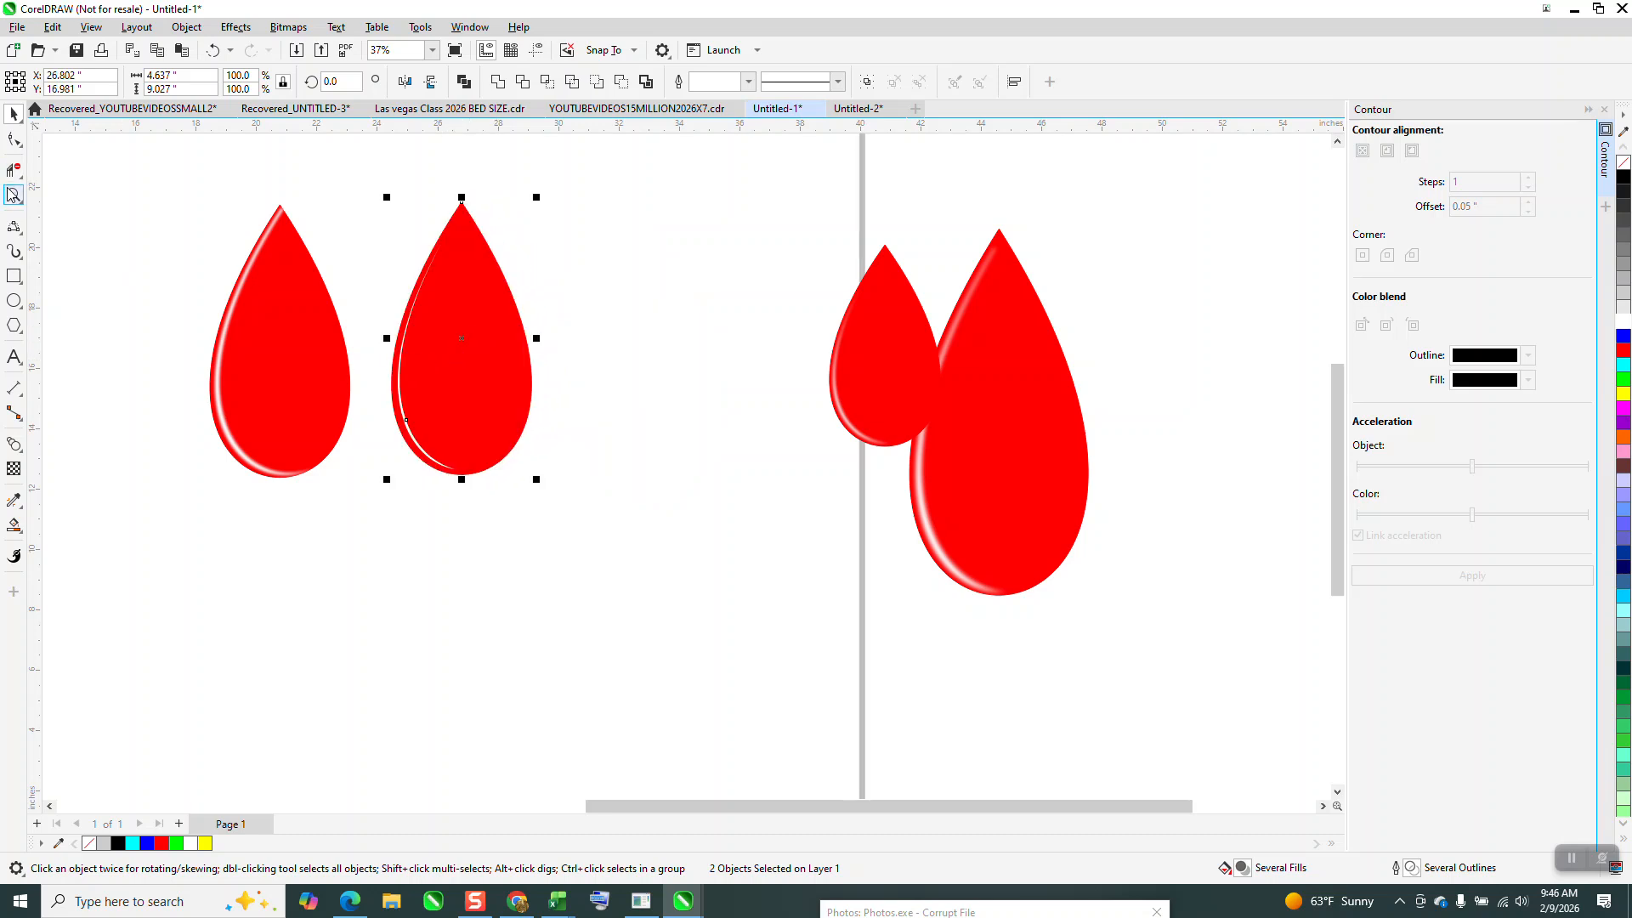
pyautogui.moveTo(157, 193); pyautogui.dragTo(663, 588)
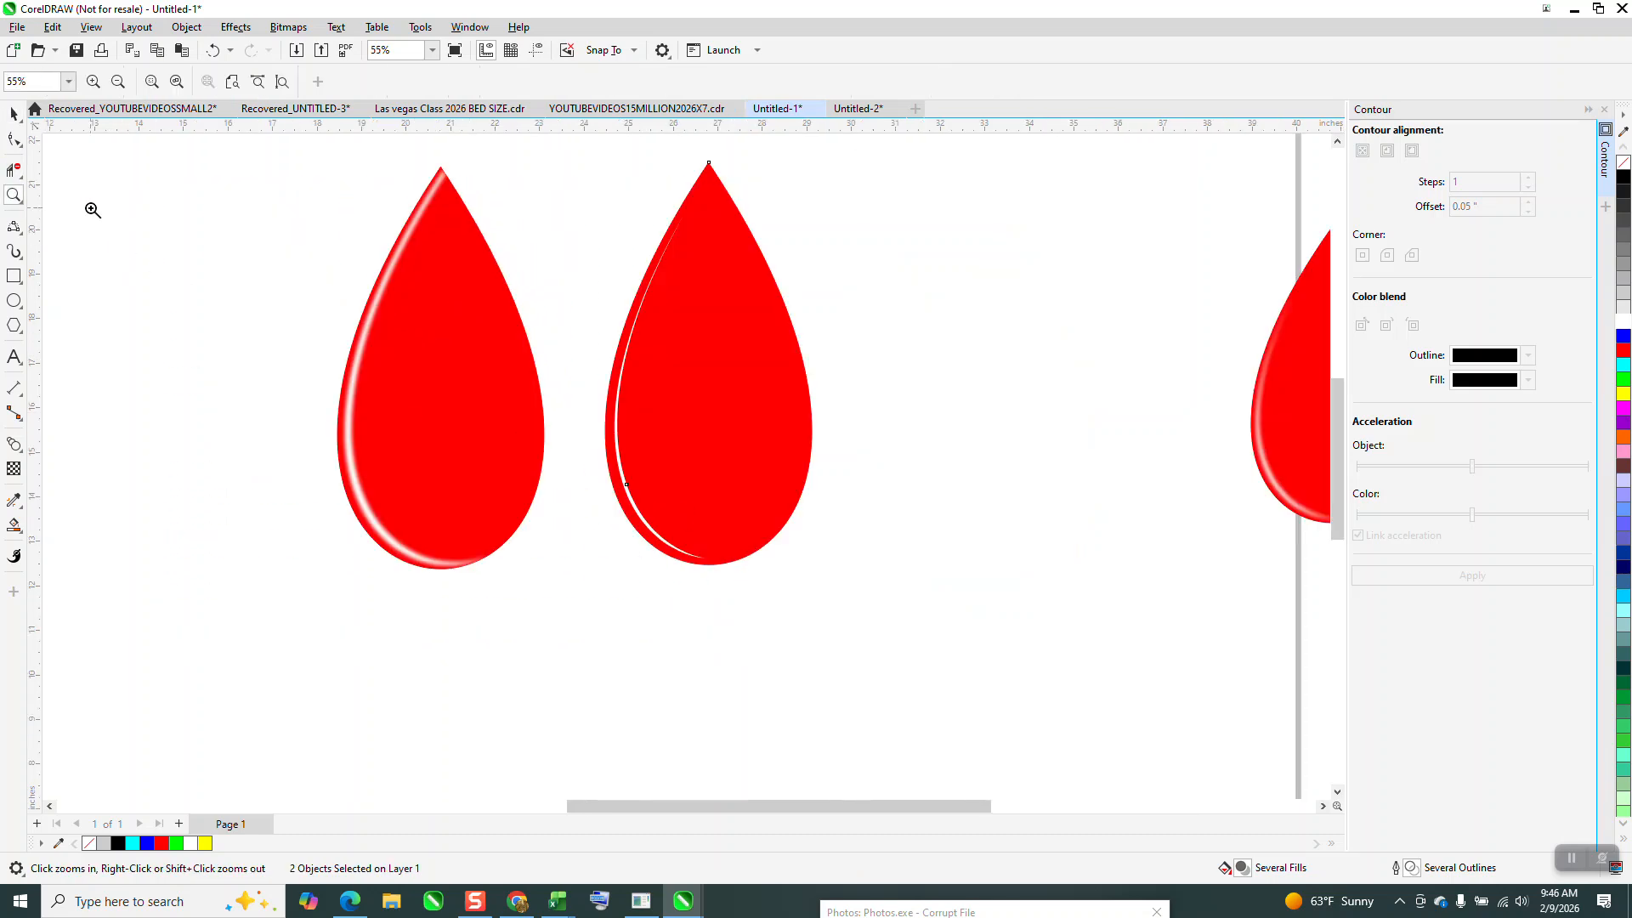
pyautogui.click(13, 113)
pyautogui.click(558, 492)
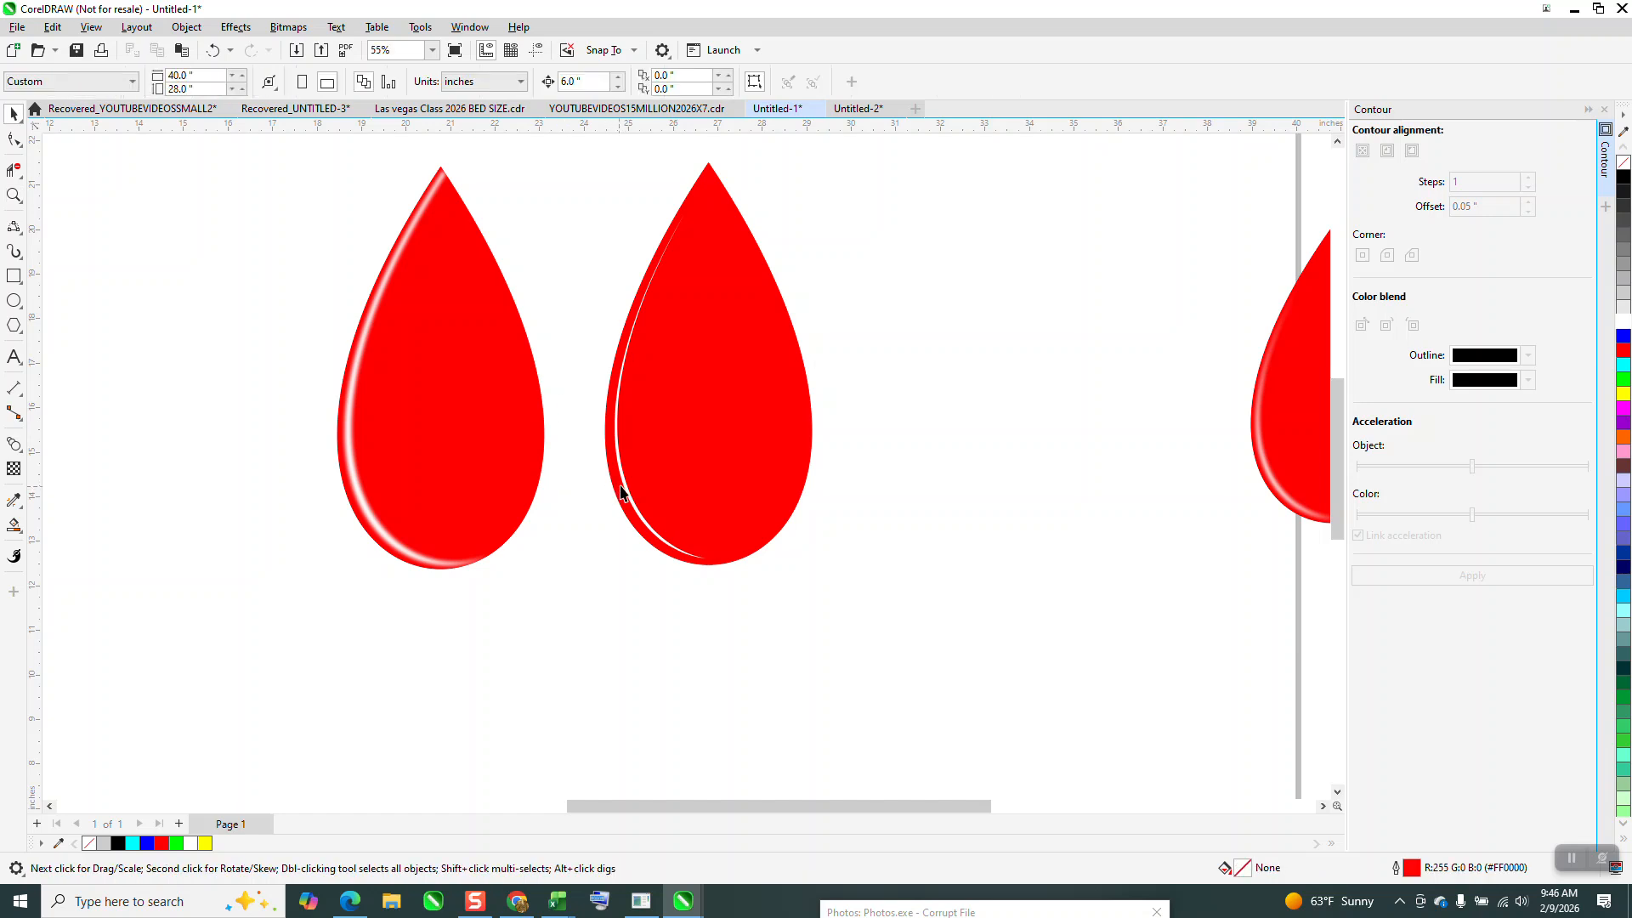
# Close the Contour settings and apply a Gaussian Blur with a radius of 13.9 to the thin white crescent
pyautogui.click(626, 491)
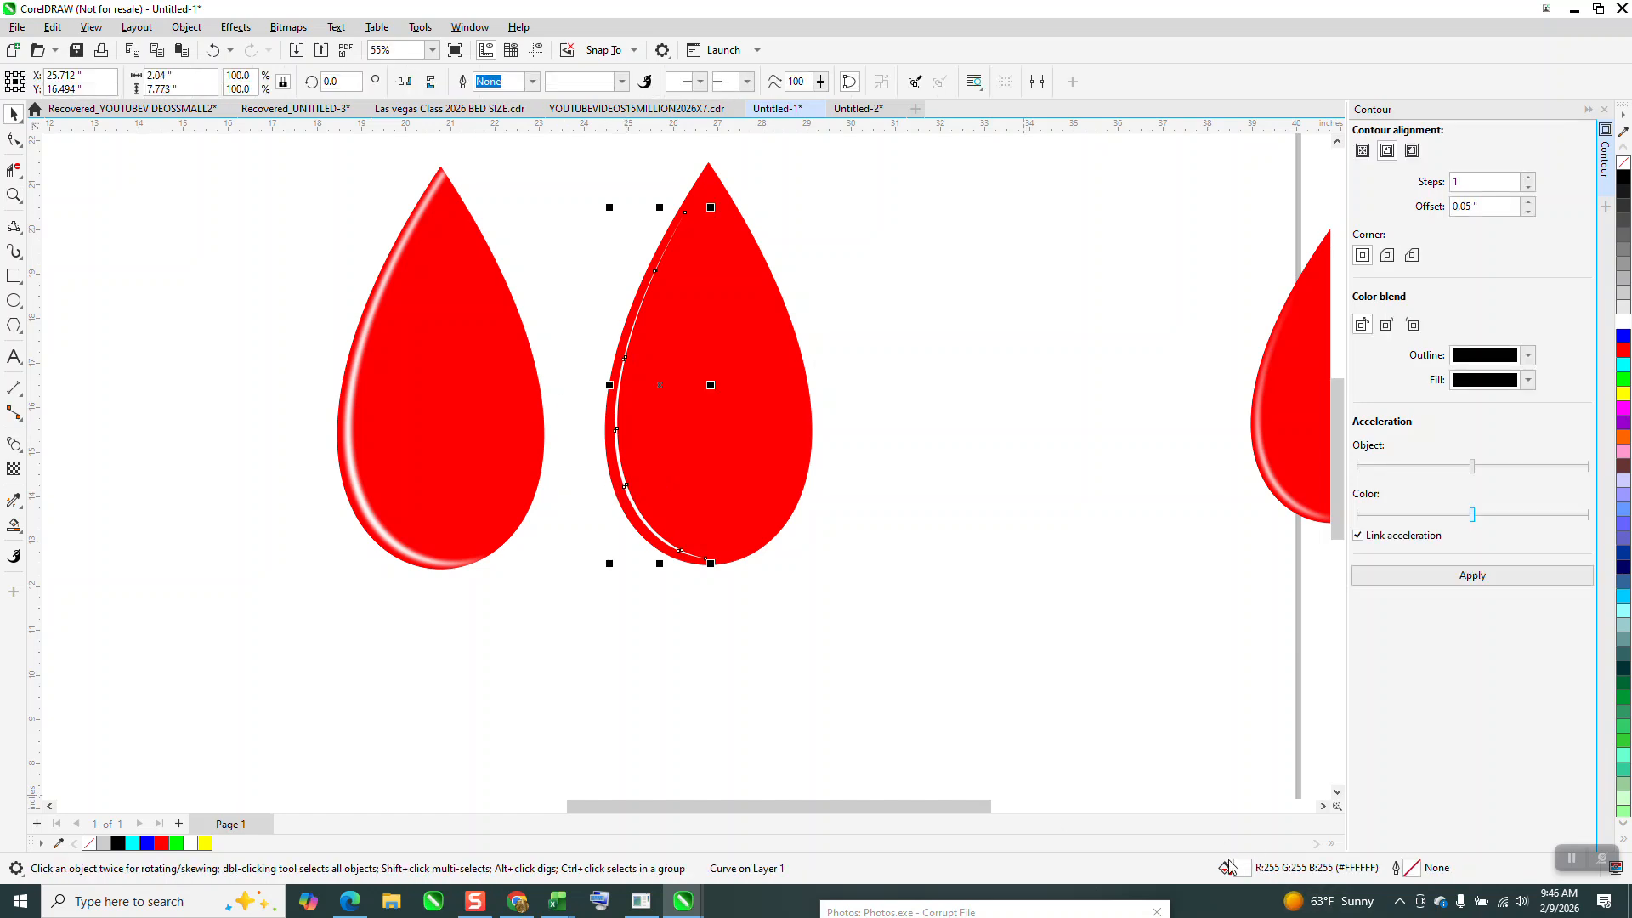
pyautogui.click(1604, 108)
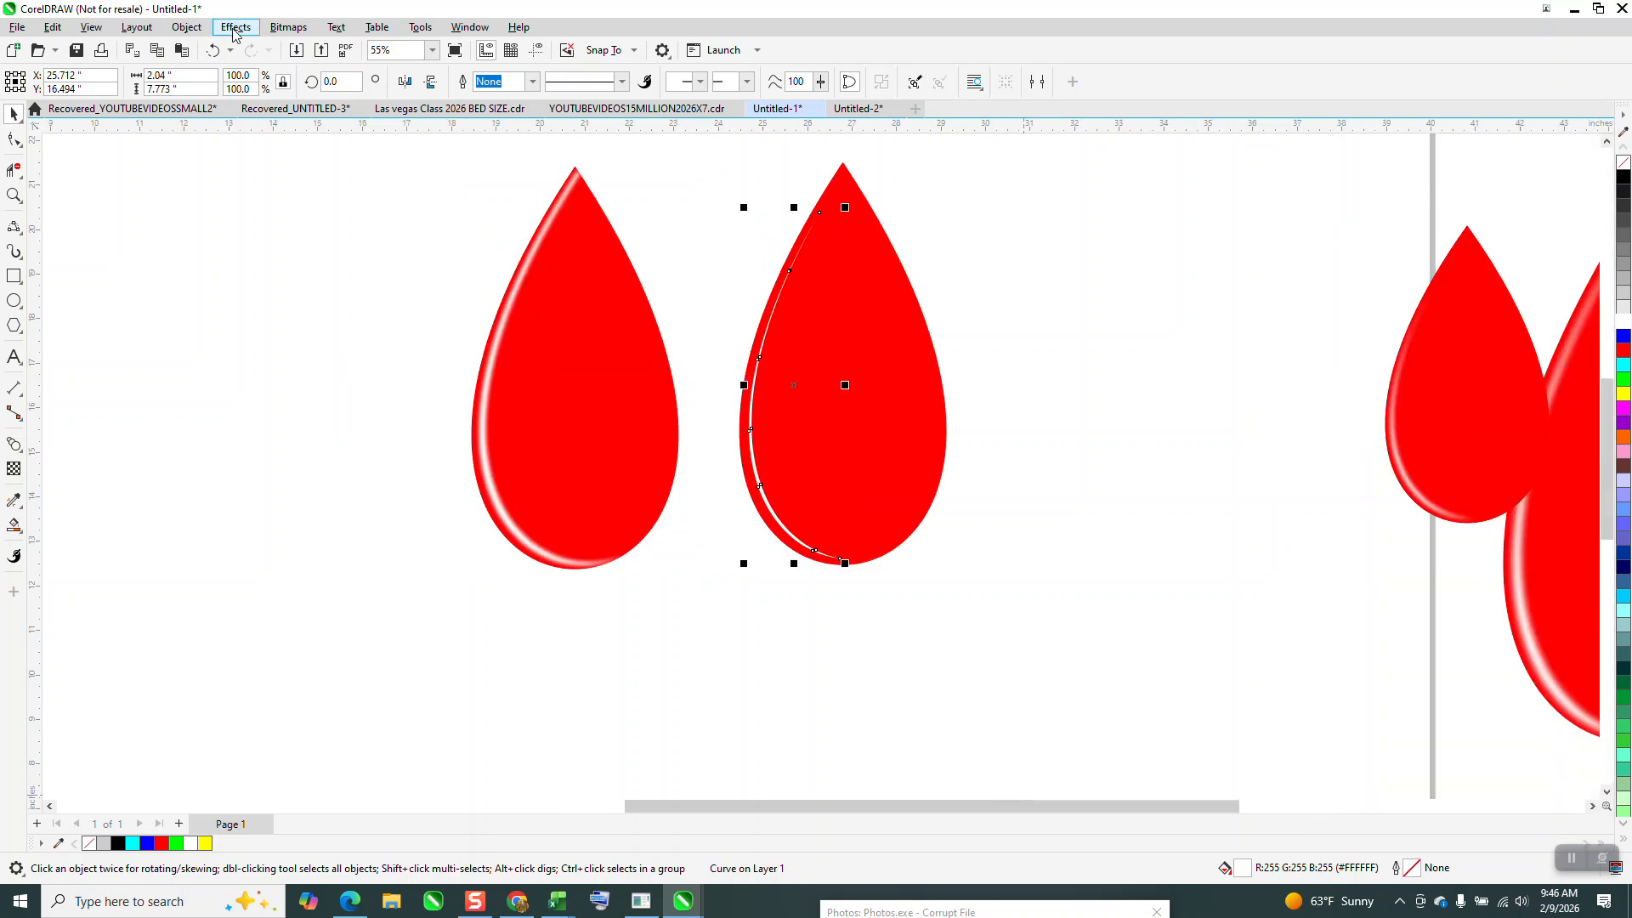
pyautogui.click(235, 27)
pyautogui.moveTo(280, 261)
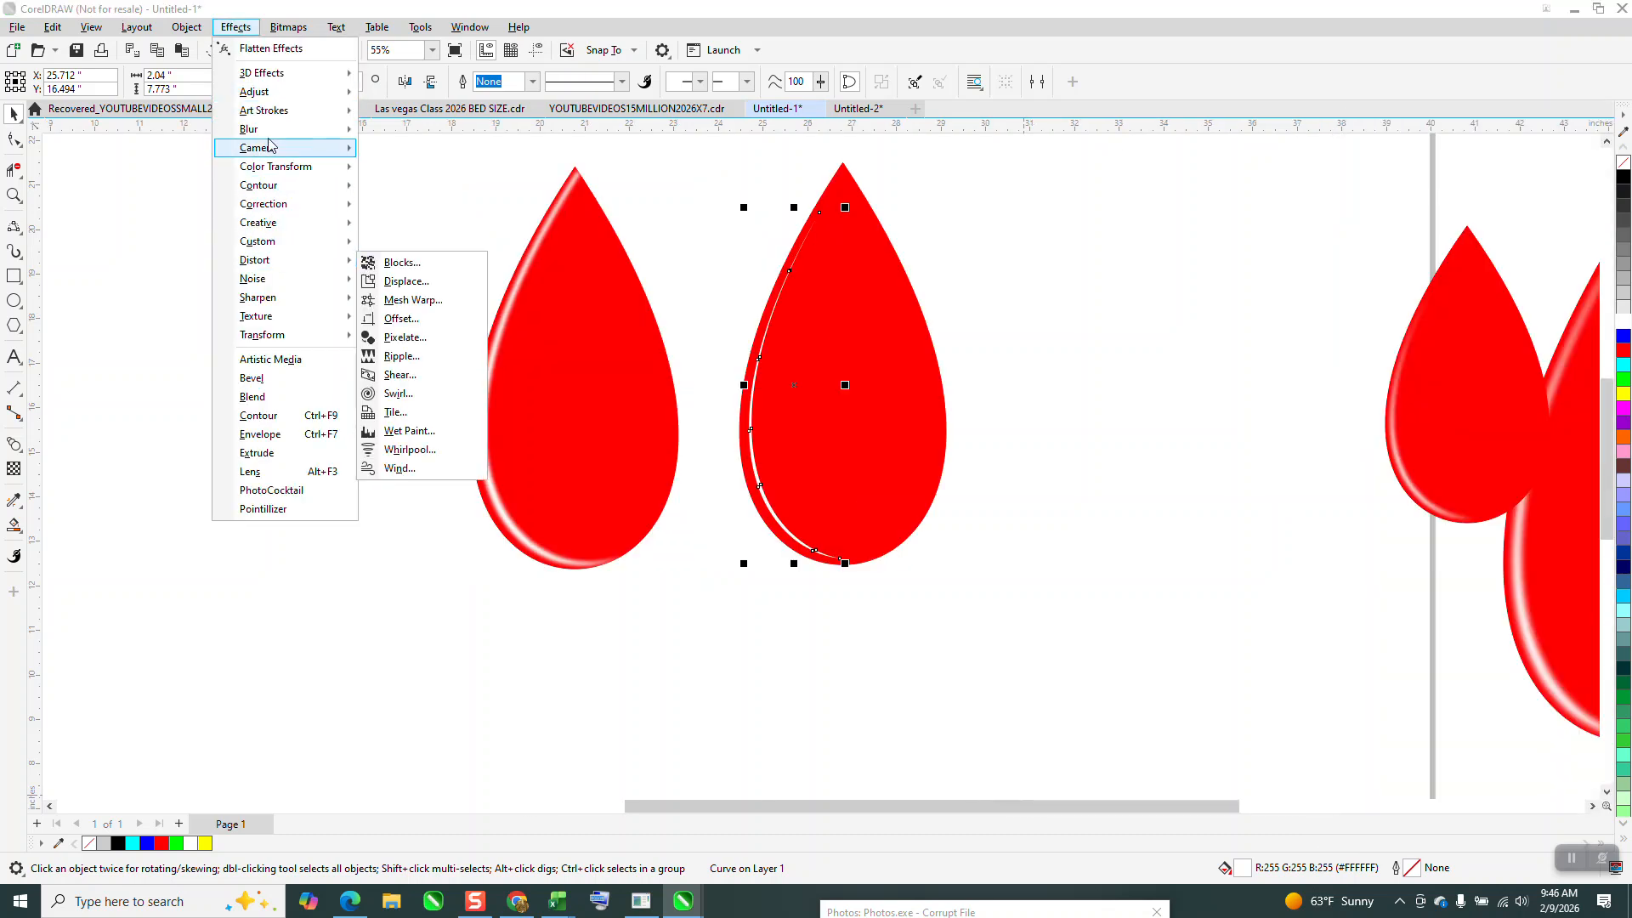
pyautogui.moveTo(298, 132)
pyautogui.click(404, 194)
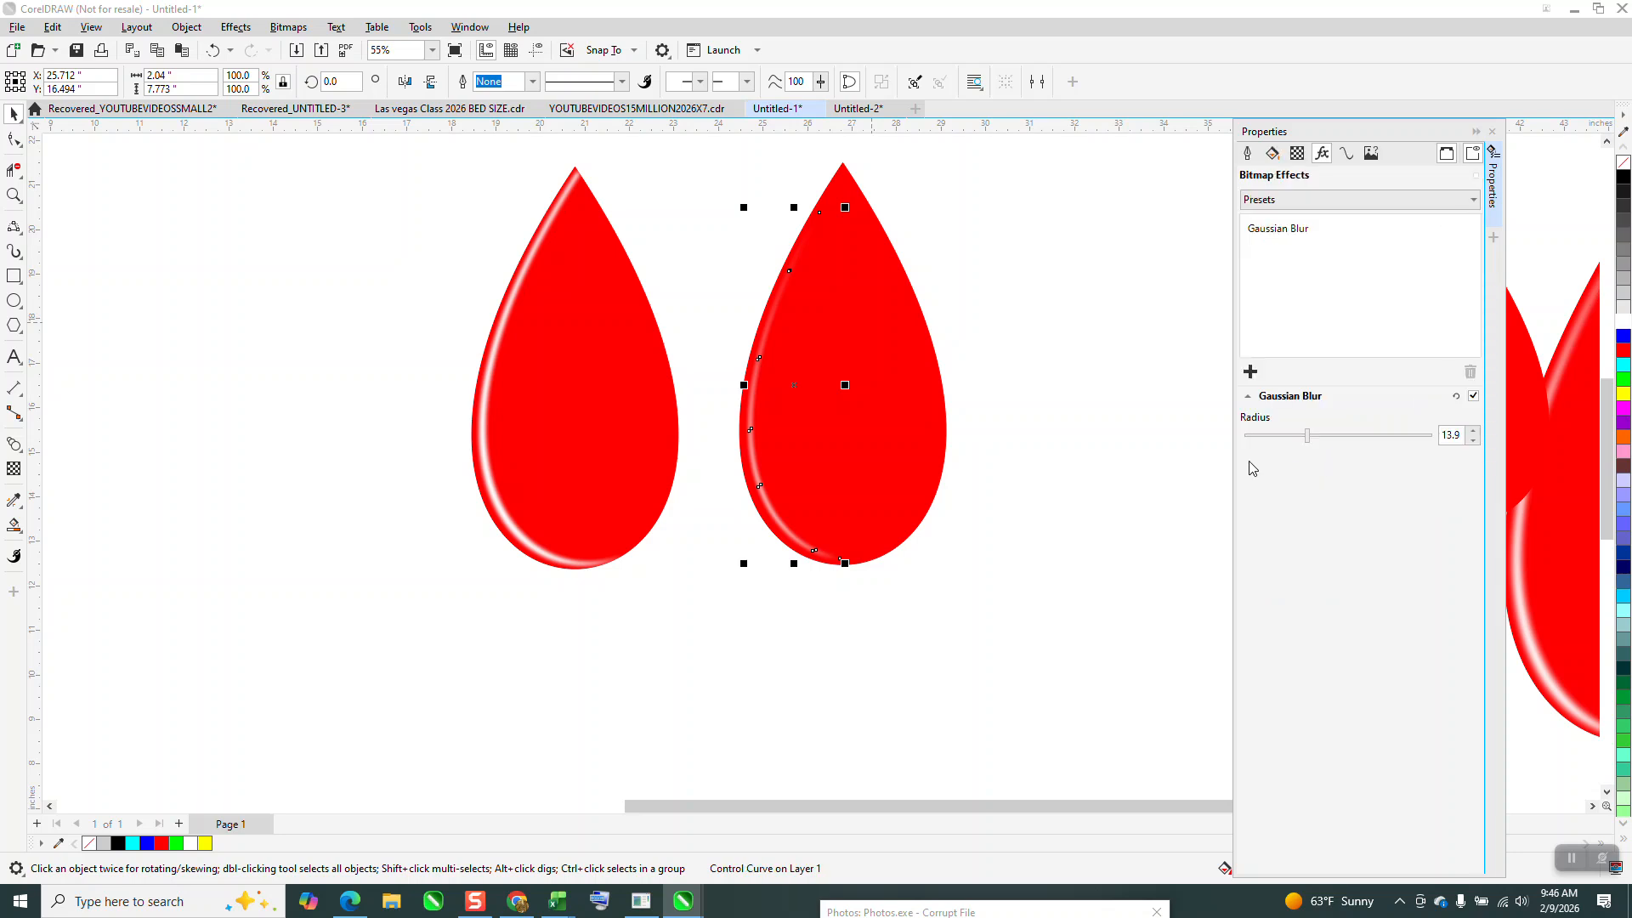
pyautogui.click(291, 412)
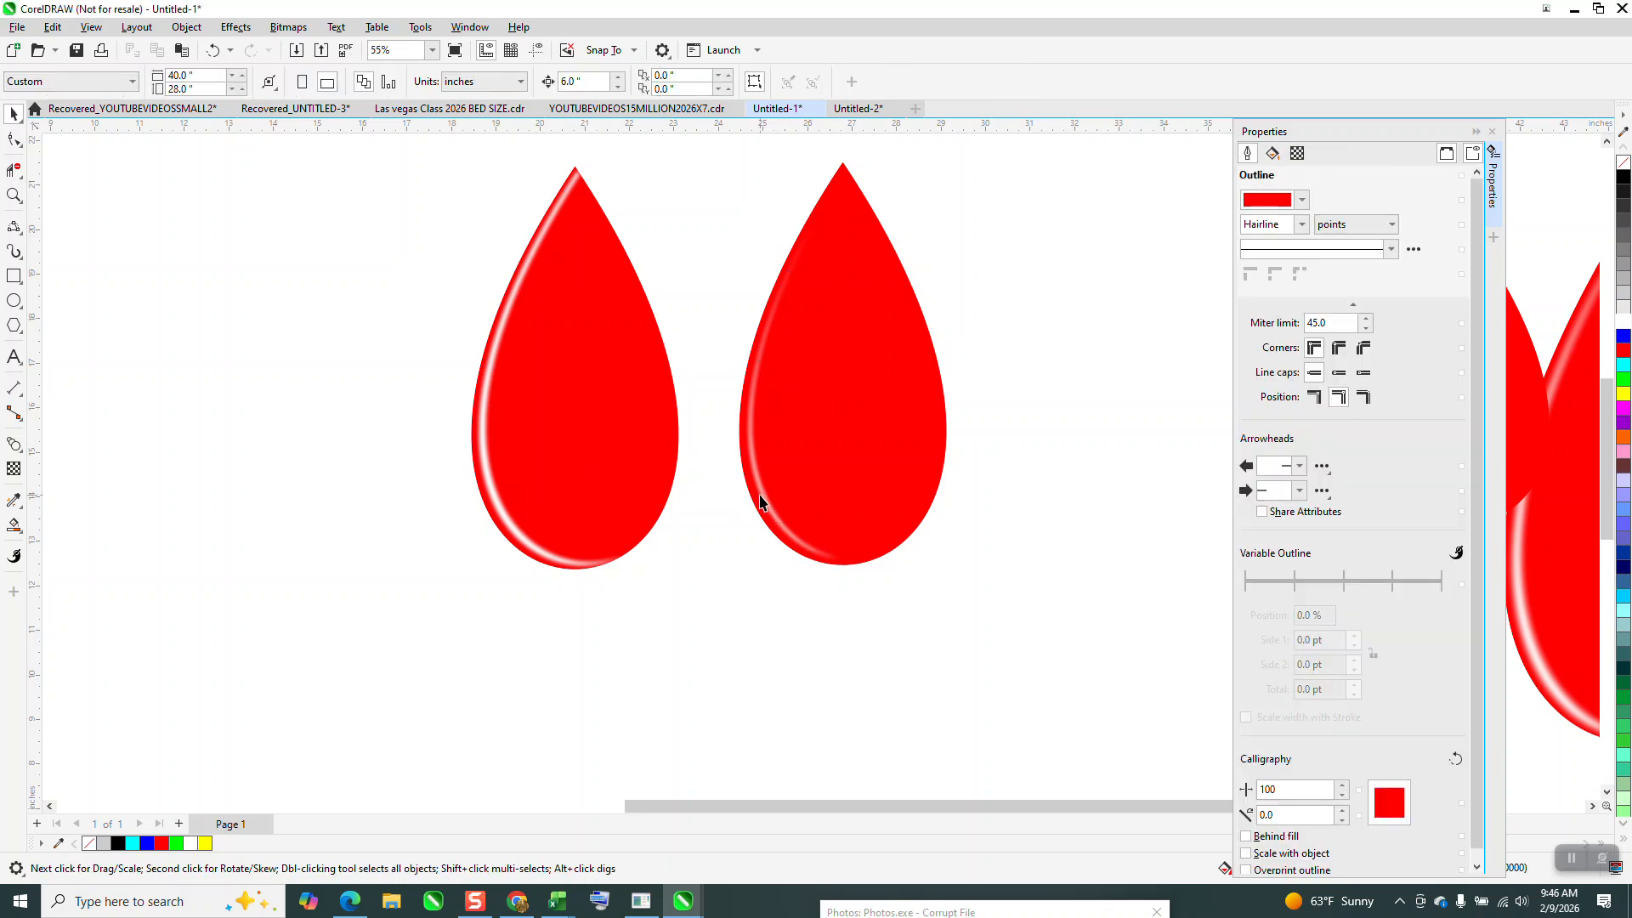
# Try nudging the blurred thin highlight down with the current nudge distance and undo the move
pyautogui.click(14, 195)
pyautogui.moveTo(591, 316); pyautogui.dragTo(948, 604)
pyautogui.scroll(-2, 823, 500)
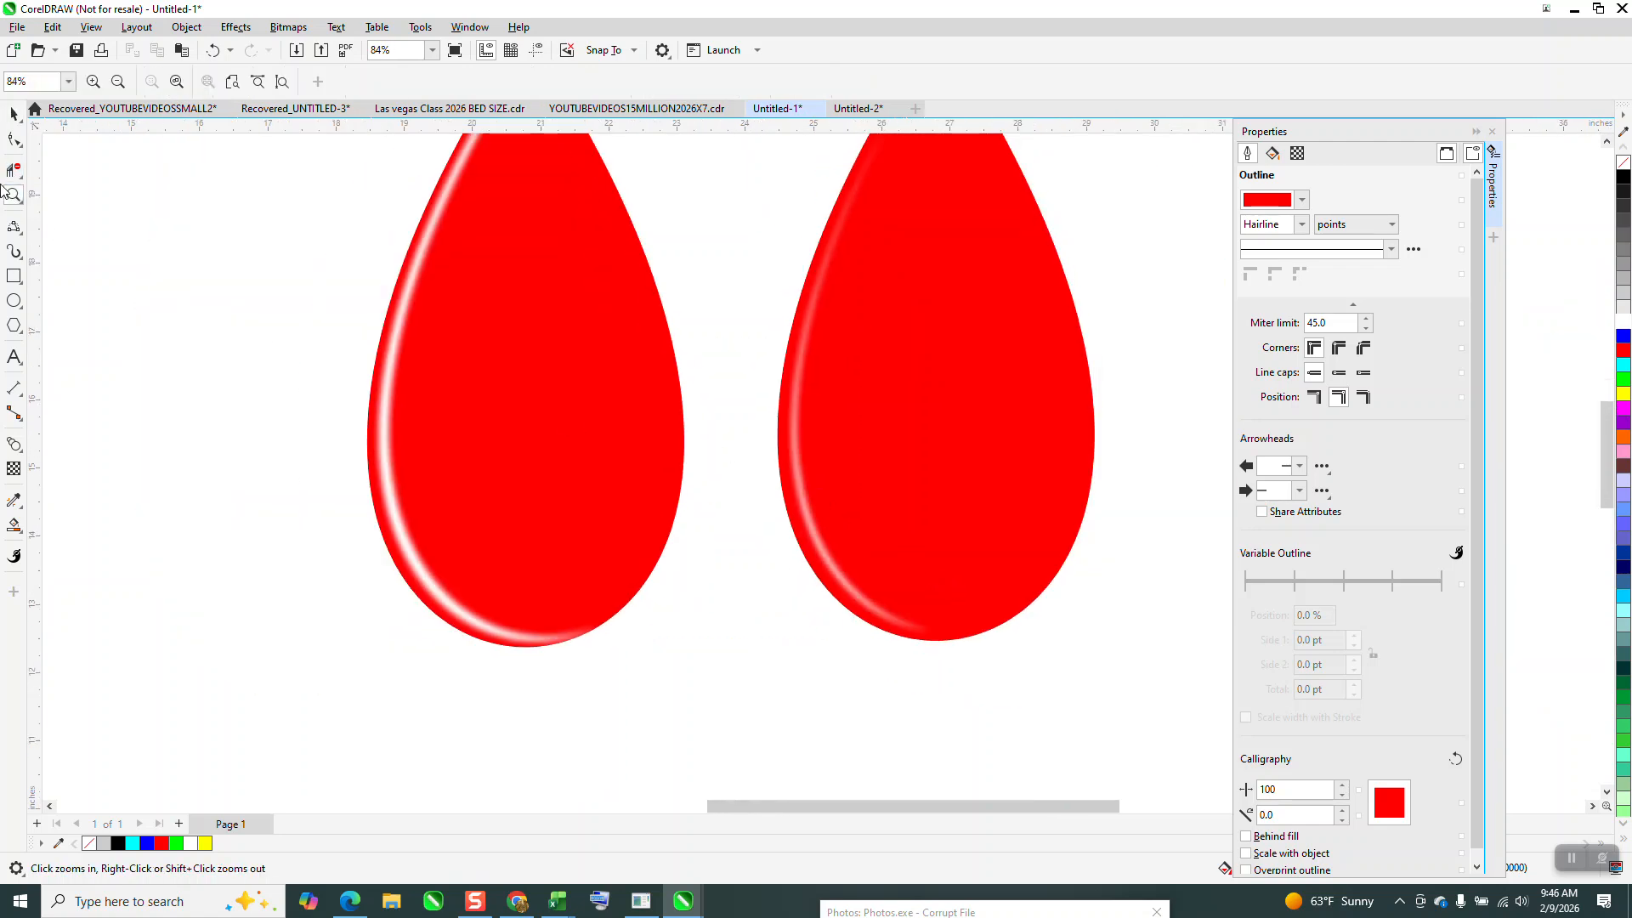
pyautogui.click(11, 114)
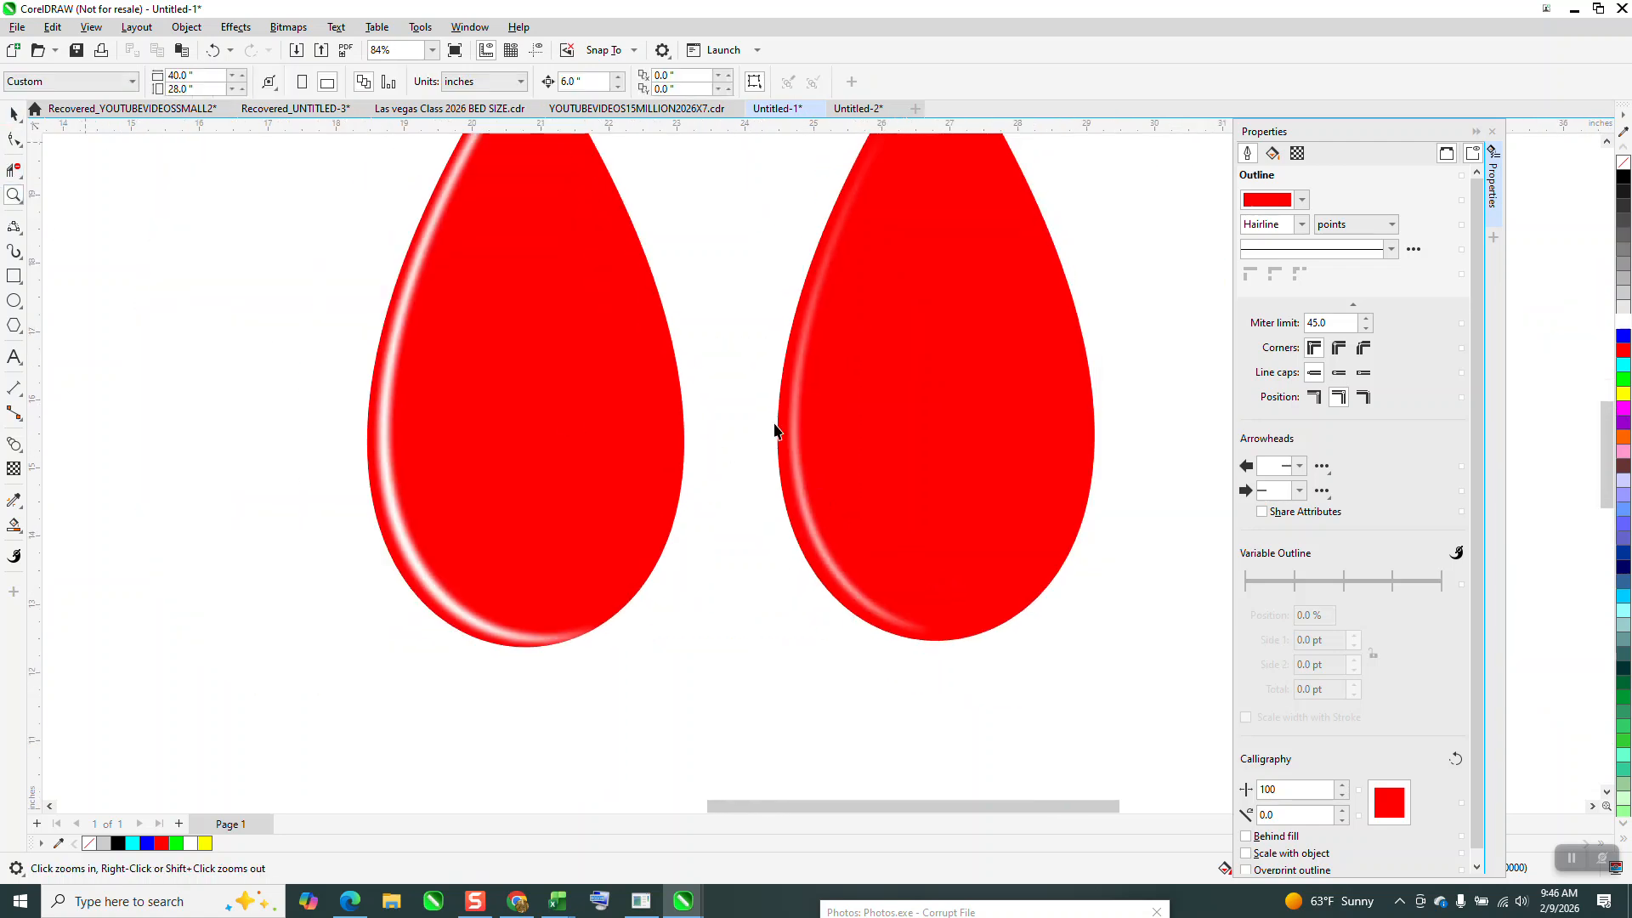
pyautogui.click(797, 498)
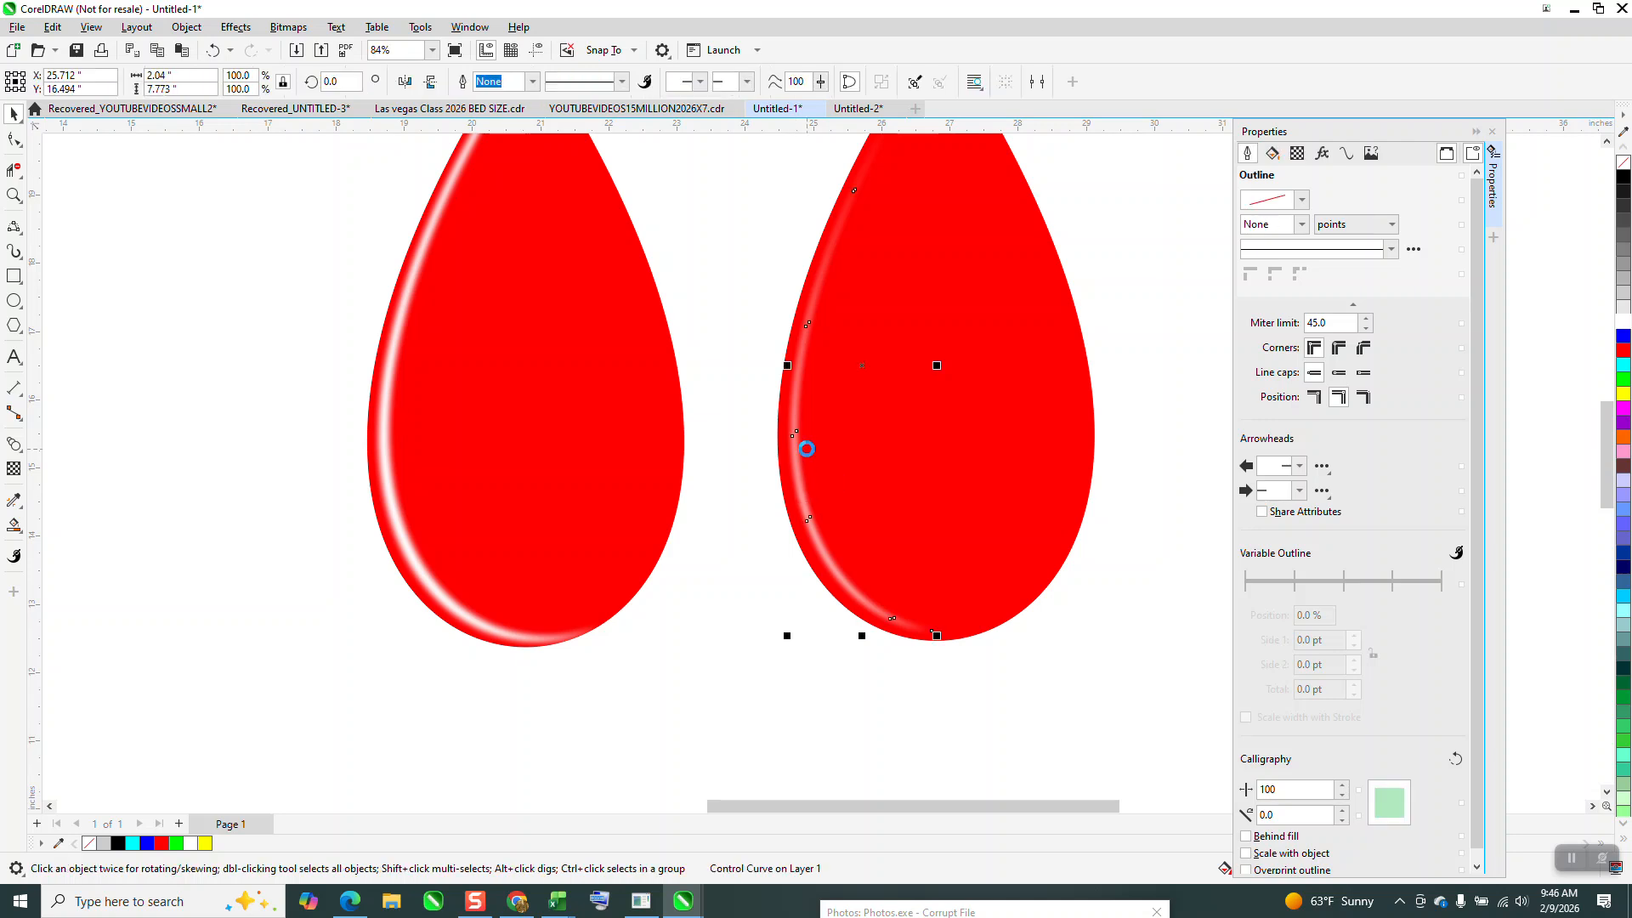
pyautogui.press('Down')
pyautogui.hotkey('ctrl', 'z')
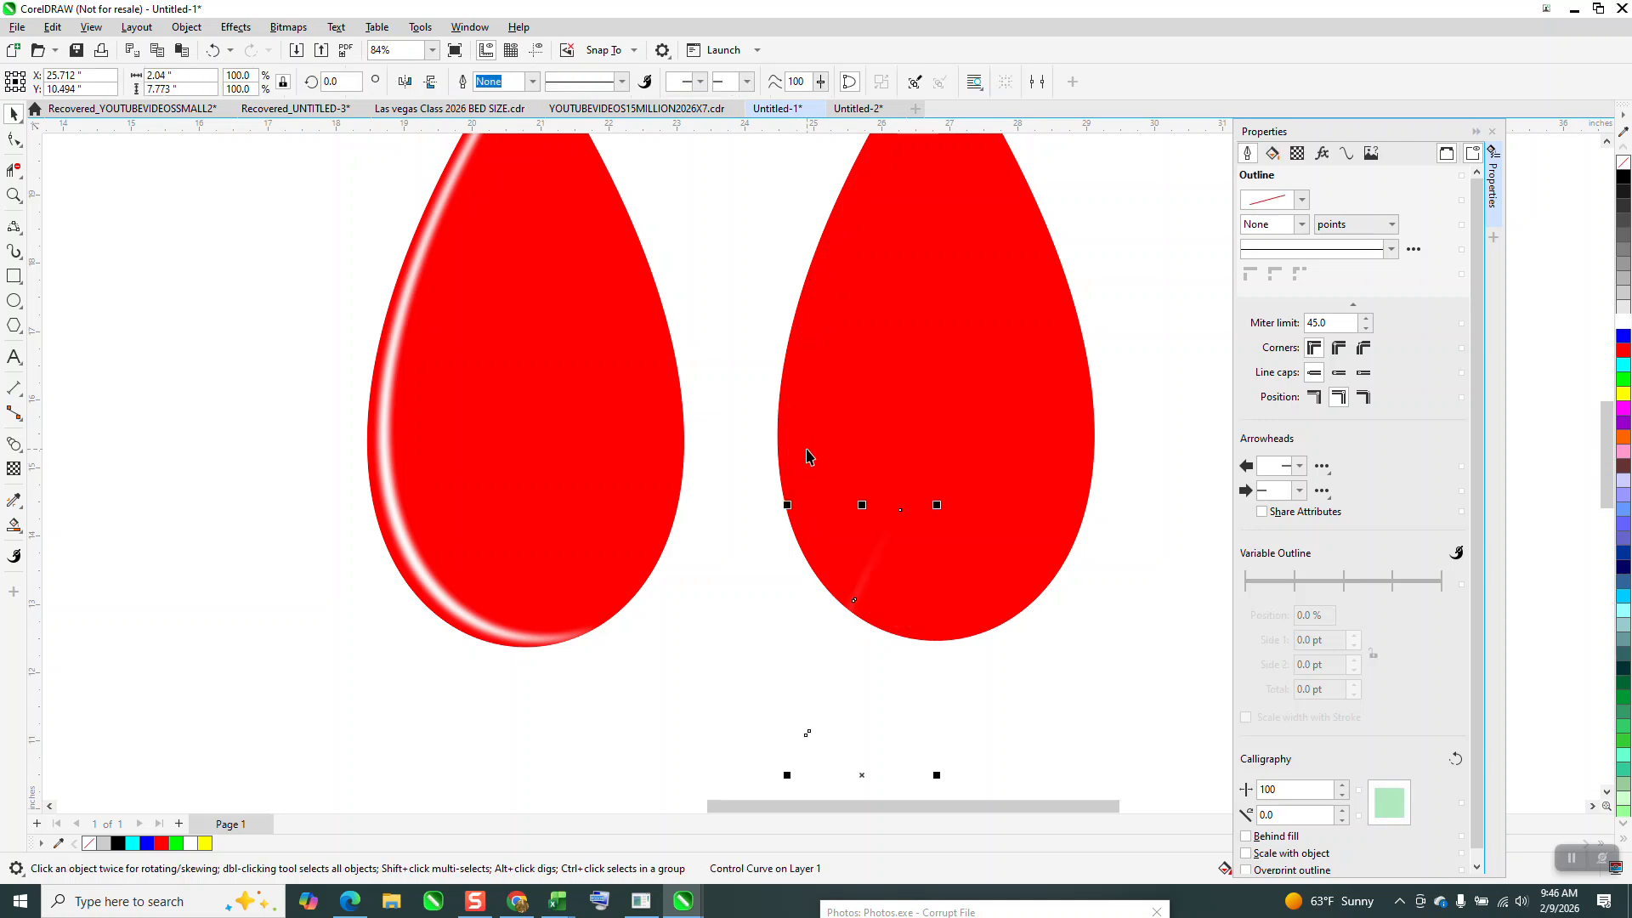
# Set the nudge distance to 0.01 inch and shift the blurred thin highlight about 0.06 inch left and 0.05 inch down
pyautogui.click(719, 239)
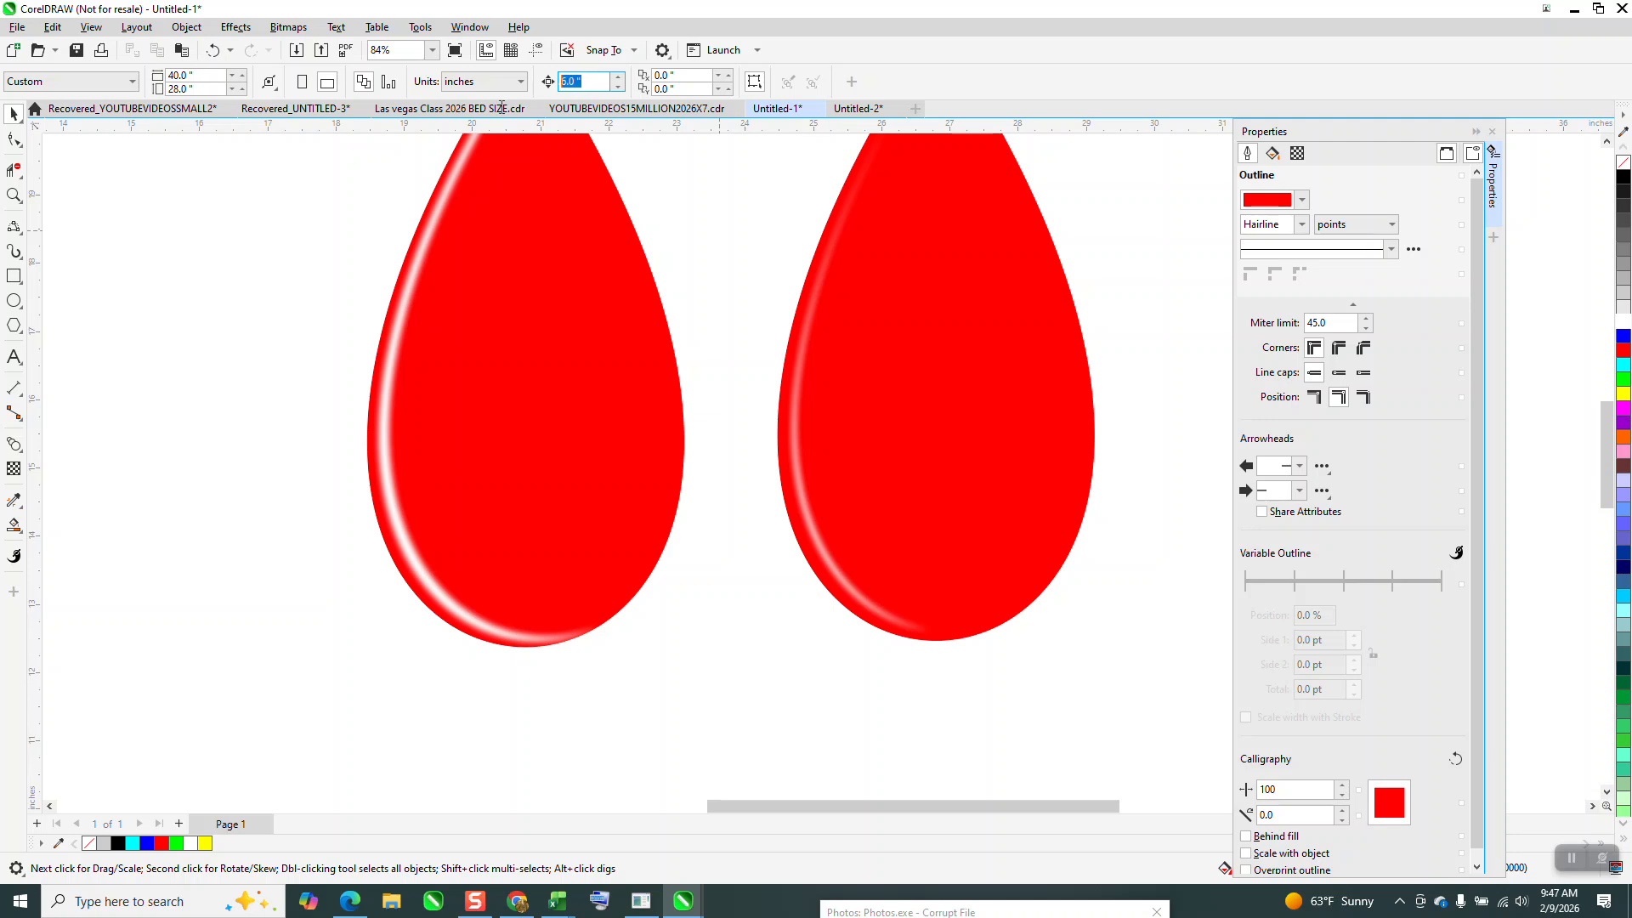
pyautogui.write('.0')
pyautogui.click(808, 492)
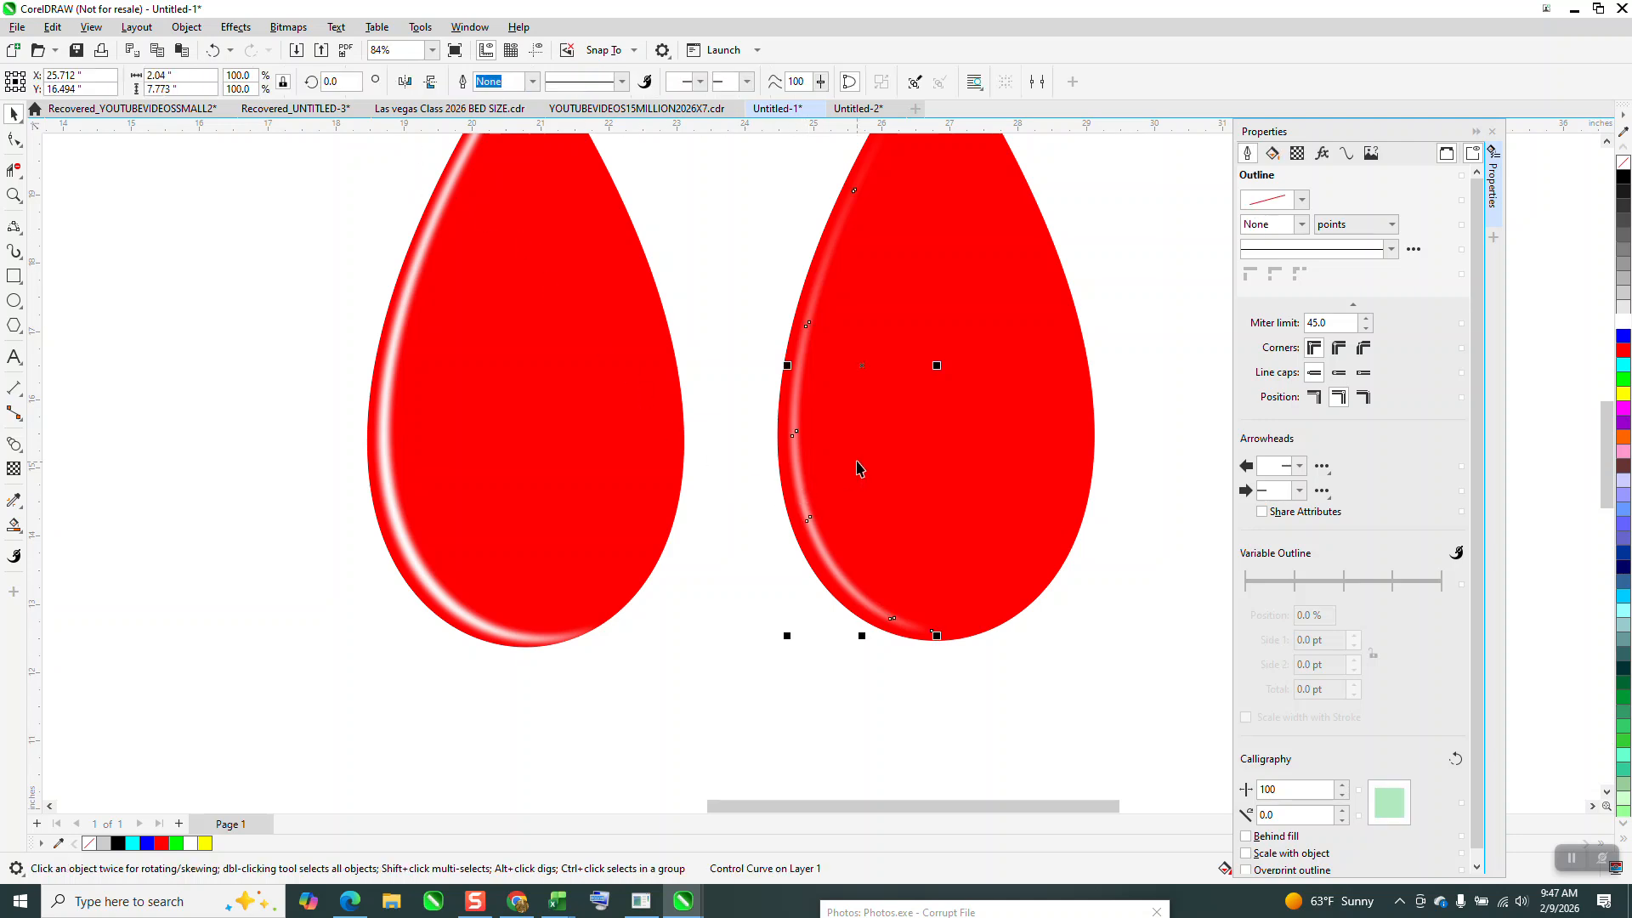
pyautogui.press('Left')
pyautogui.press('Left')
pyautogui.press('Left')
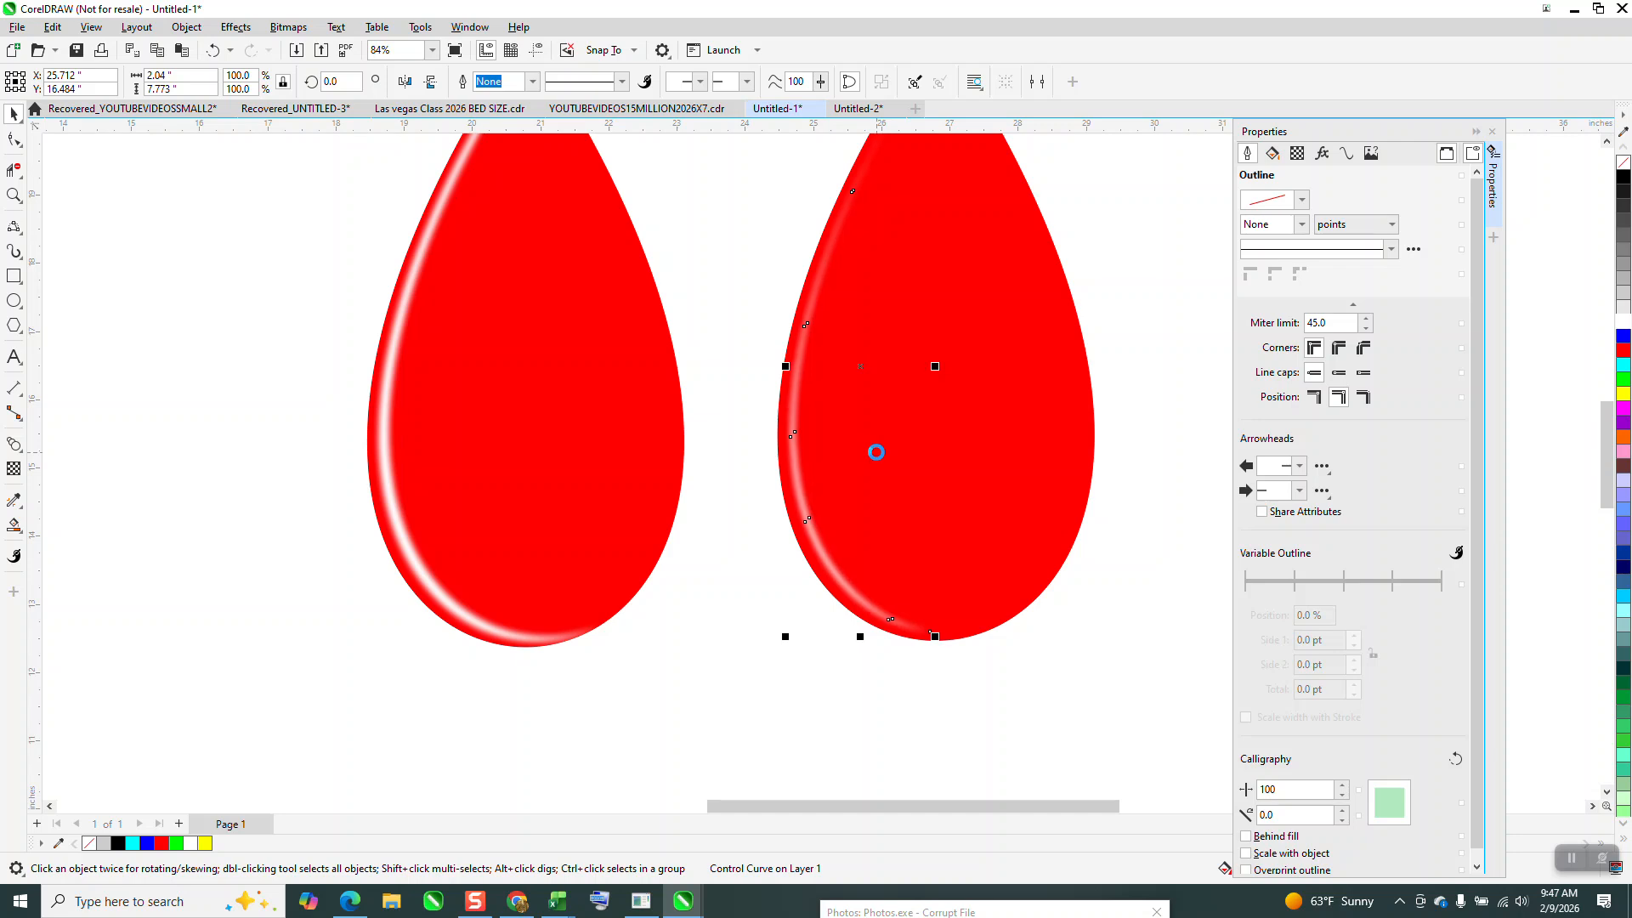
pyautogui.press('Down')
pyautogui.press('Down')
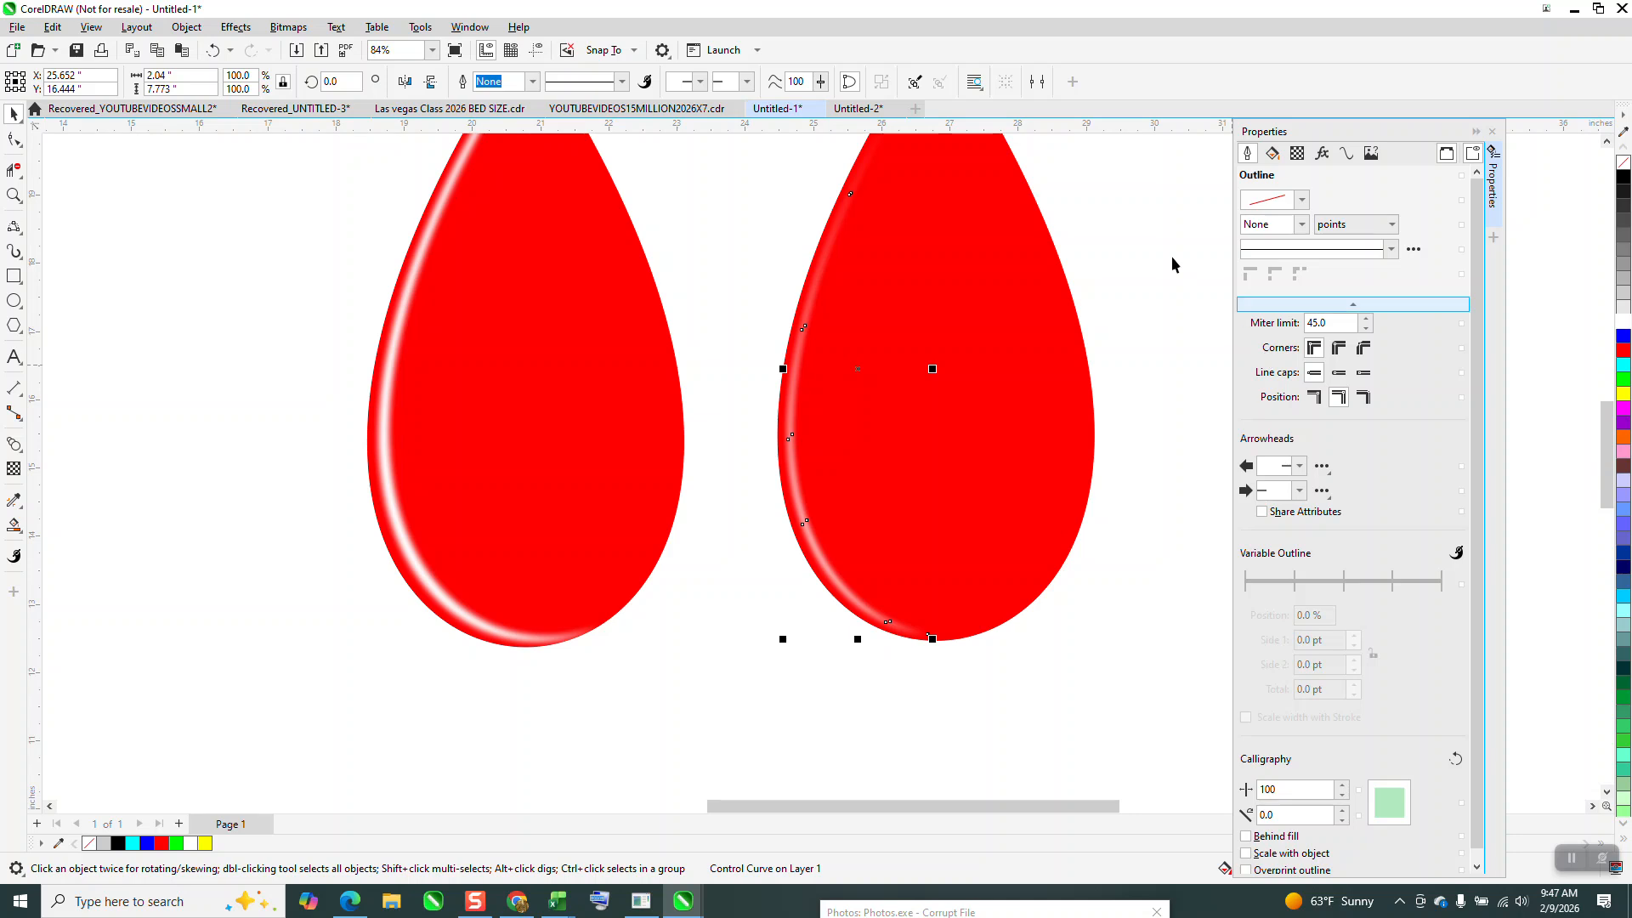
# Move the small grouped red drop away from the large drop onto the page, to the left of the two new drops
pyautogui.scroll(-4, 848, 483)
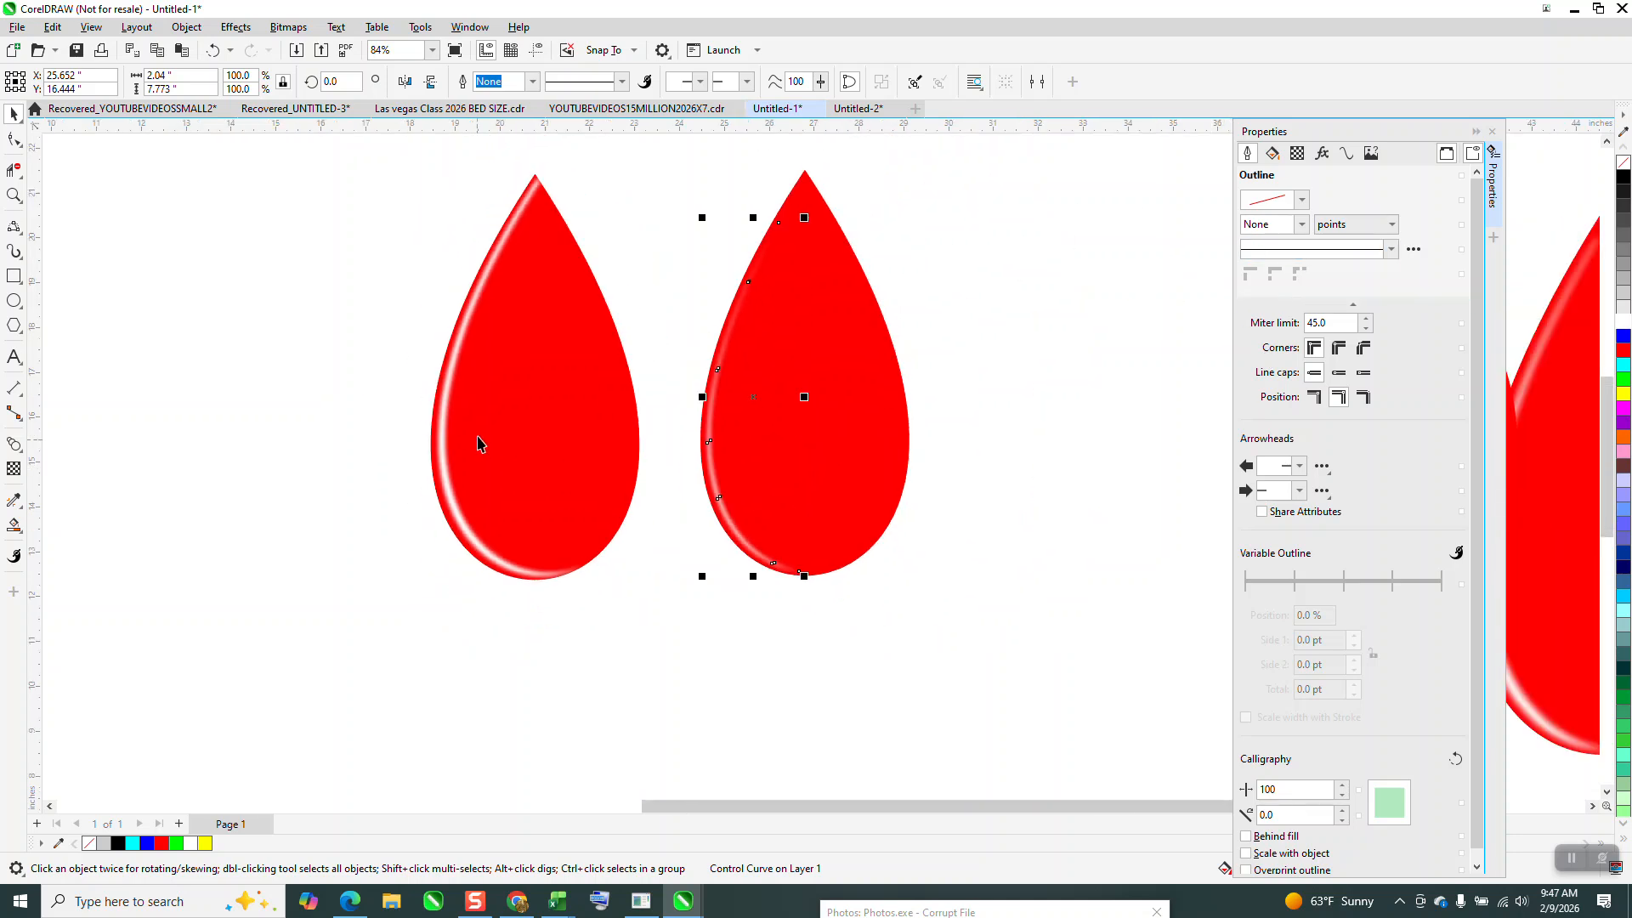
pyautogui.moveTo(1068, 458); pyautogui.dragTo(1103, 496)
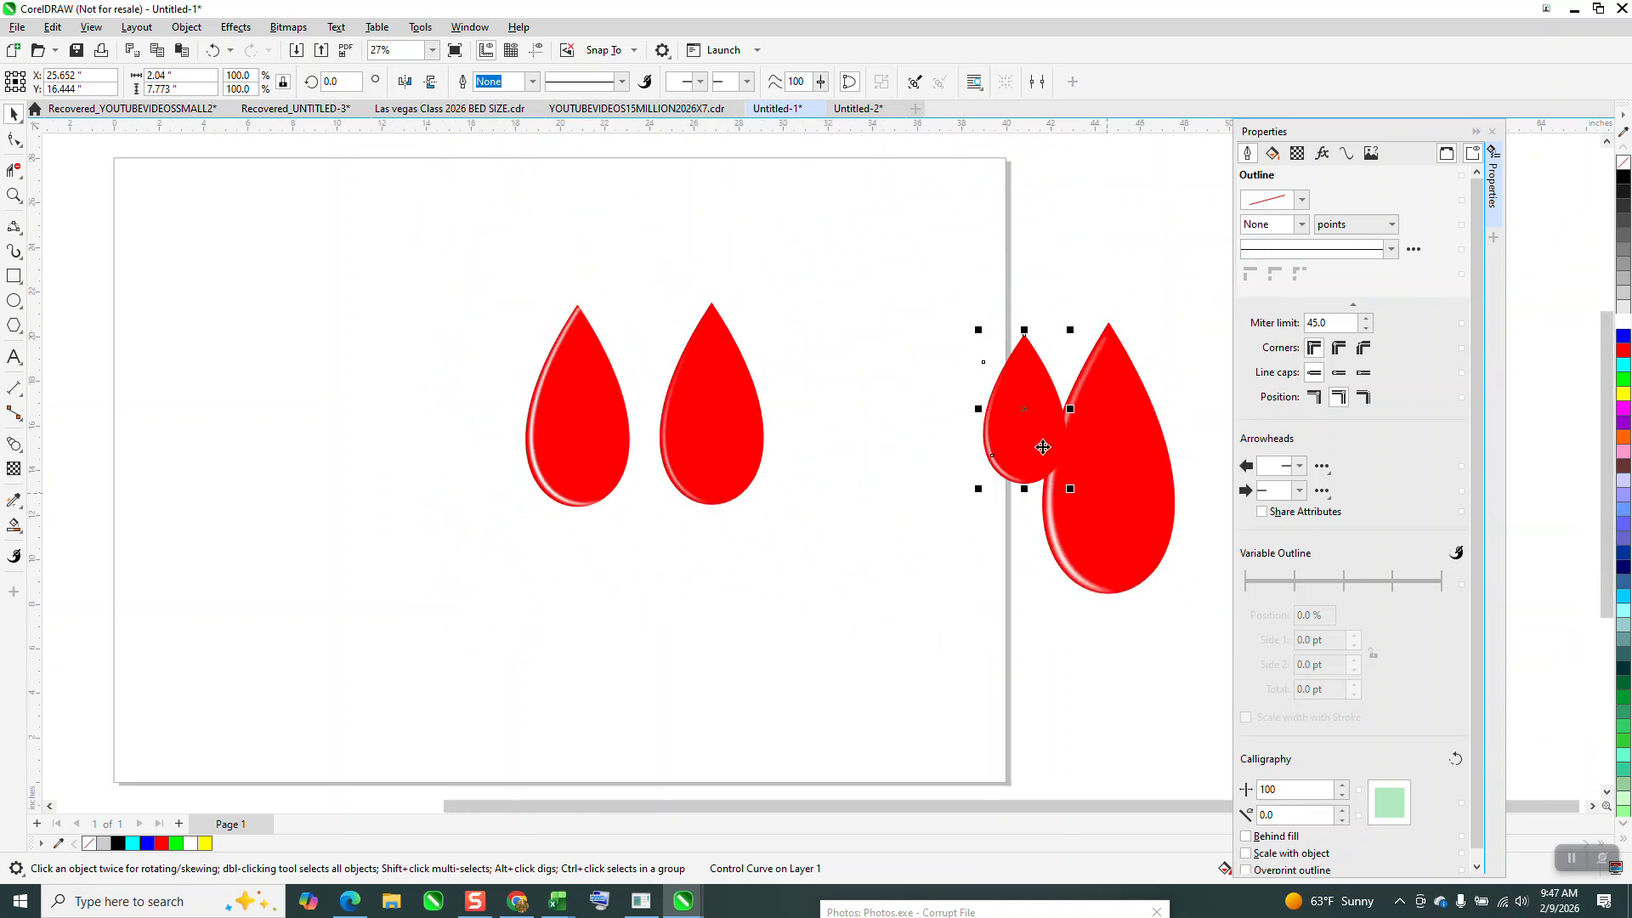
pyautogui.moveTo(1022, 411); pyautogui.dragTo(462, 366)
pyautogui.click(13, 195)
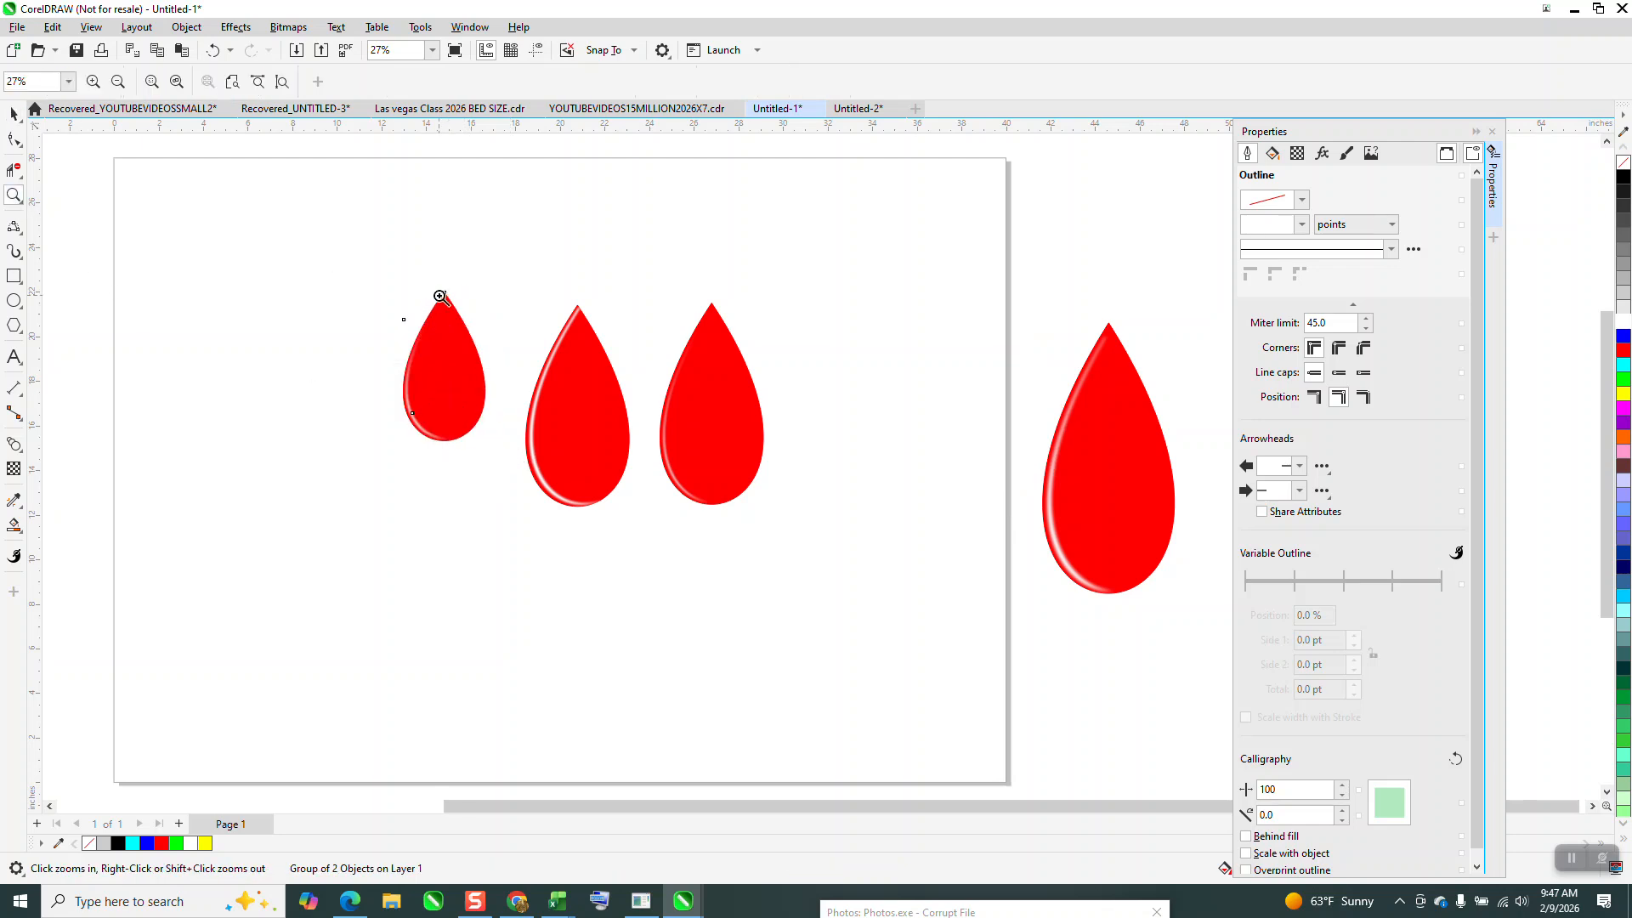
# Shift the small grouped red drop further left and enlarge it proportionally to about 6.63 by 12.04 inches
pyautogui.click(849, 538)
pyautogui.press('space')
pyautogui.scroll(-1, 258, 228)
pyautogui.moveTo(251, 277); pyautogui.dragTo(440, 487)
pyautogui.moveTo(362, 352); pyautogui.dragTo(255, 319)
pyautogui.moveTo(297, 416); pyautogui.dragTo(476, 630)
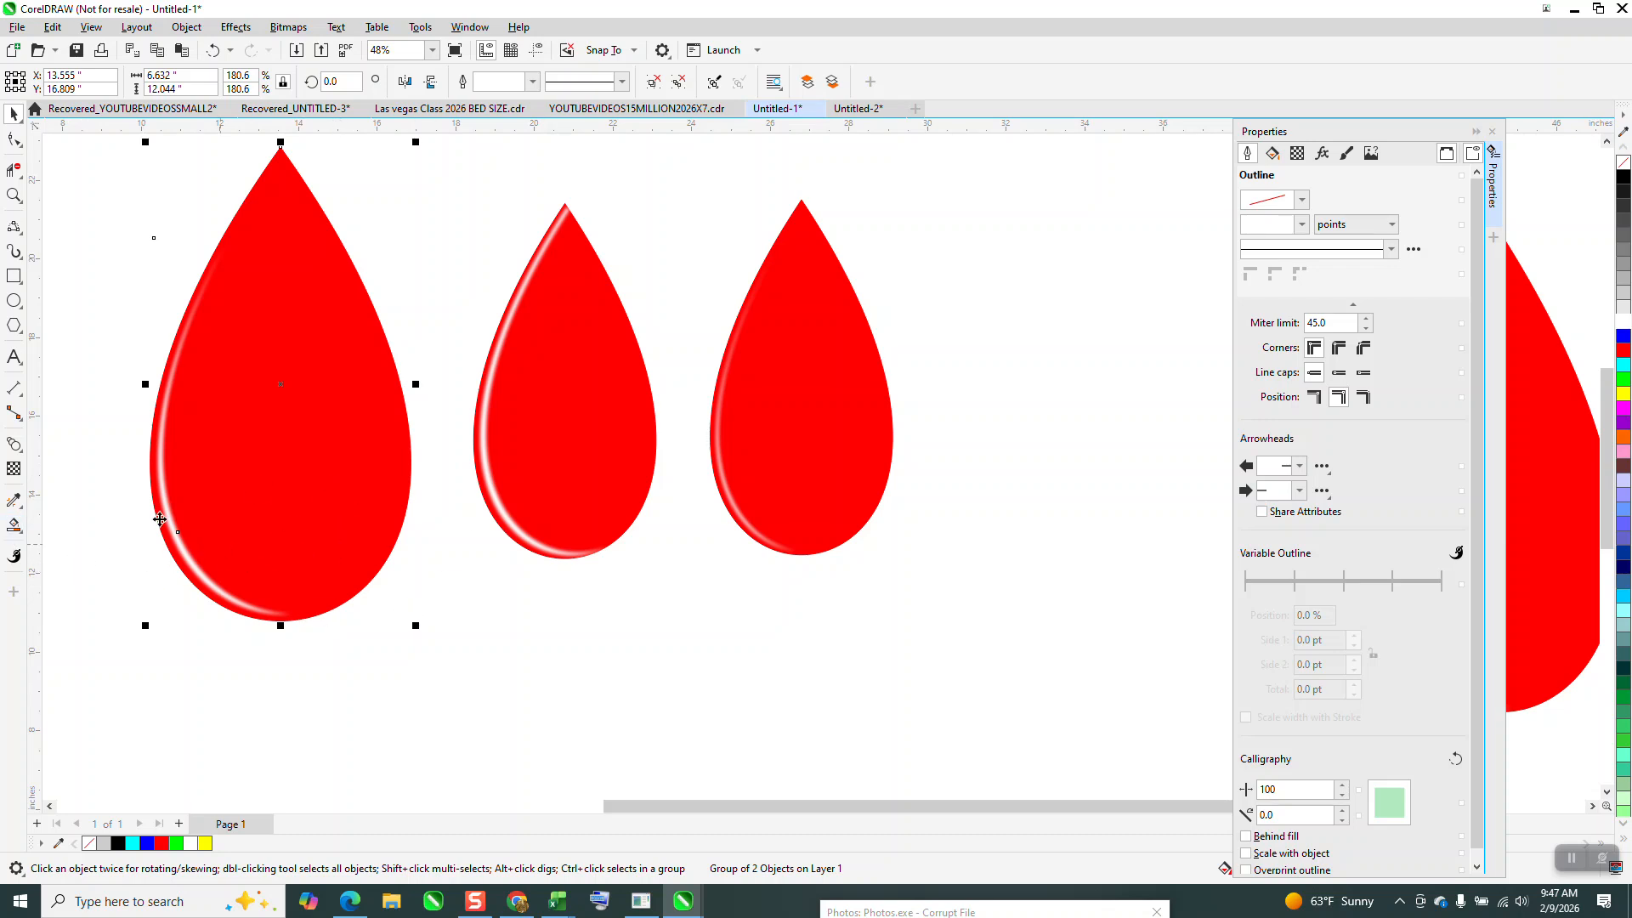
# Enlarge the leftmost grouped drop again, proportionally, to about 11.41 by 20.72 inches
pyautogui.scroll(-1, 245, 339)
pyautogui.click(301, 400)
pyautogui.click(322, 475)
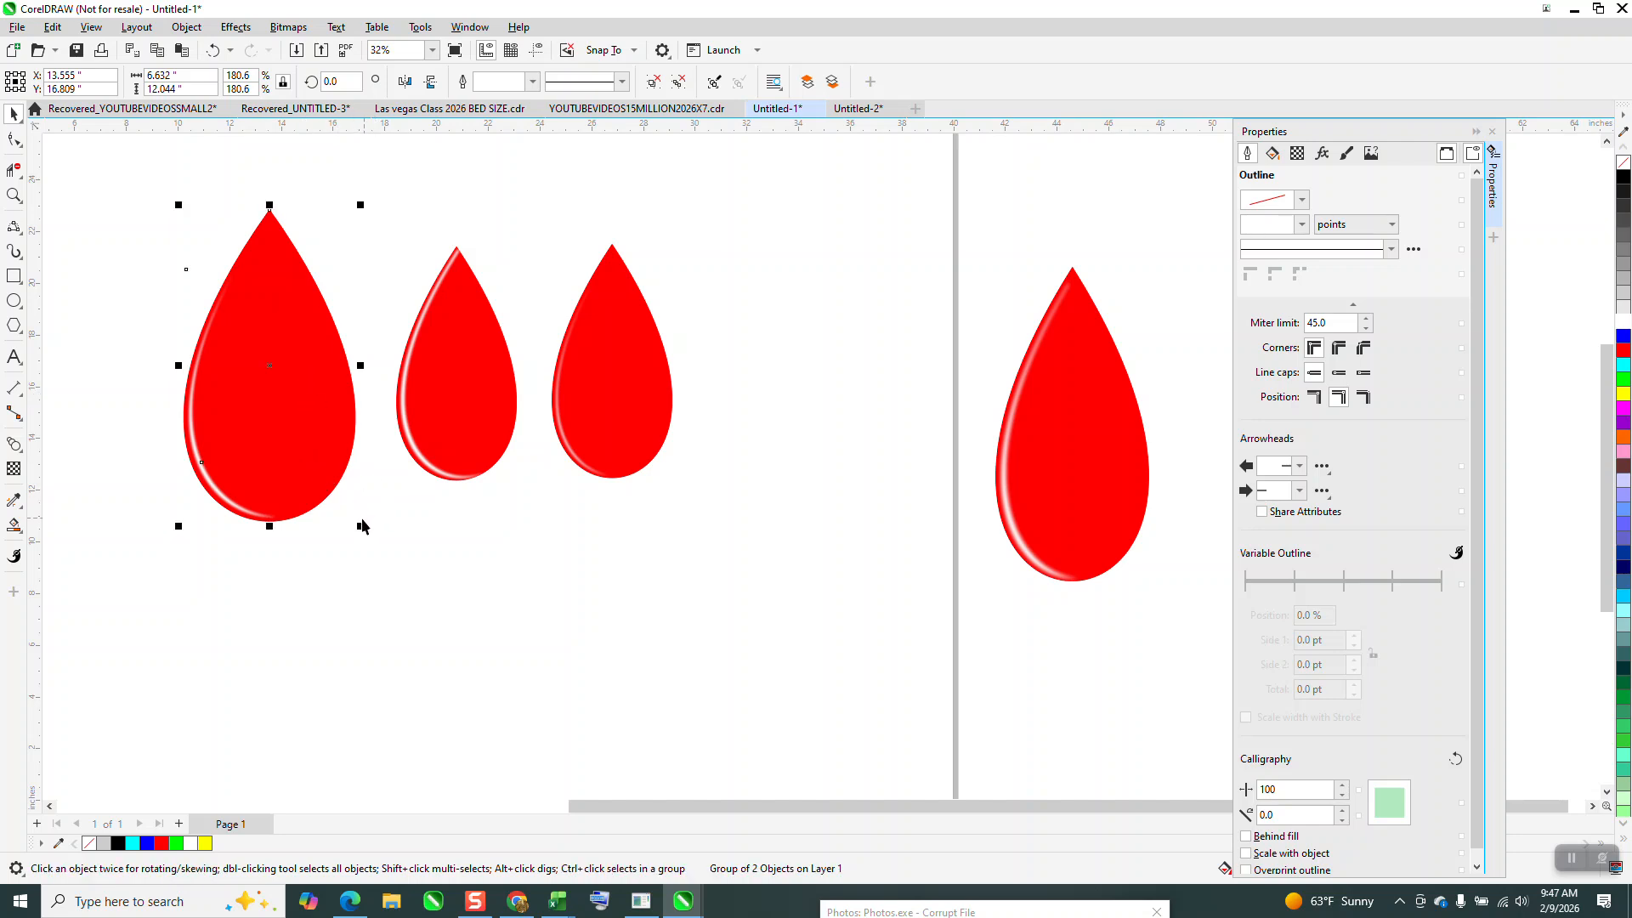
pyautogui.moveTo(360, 528)
pyautogui.mouseDown()
pyautogui.moveTo(620, 717)
pyautogui.moveTo(697, 740)
pyautogui.moveTo(682, 724)
pyautogui.mouseUp()
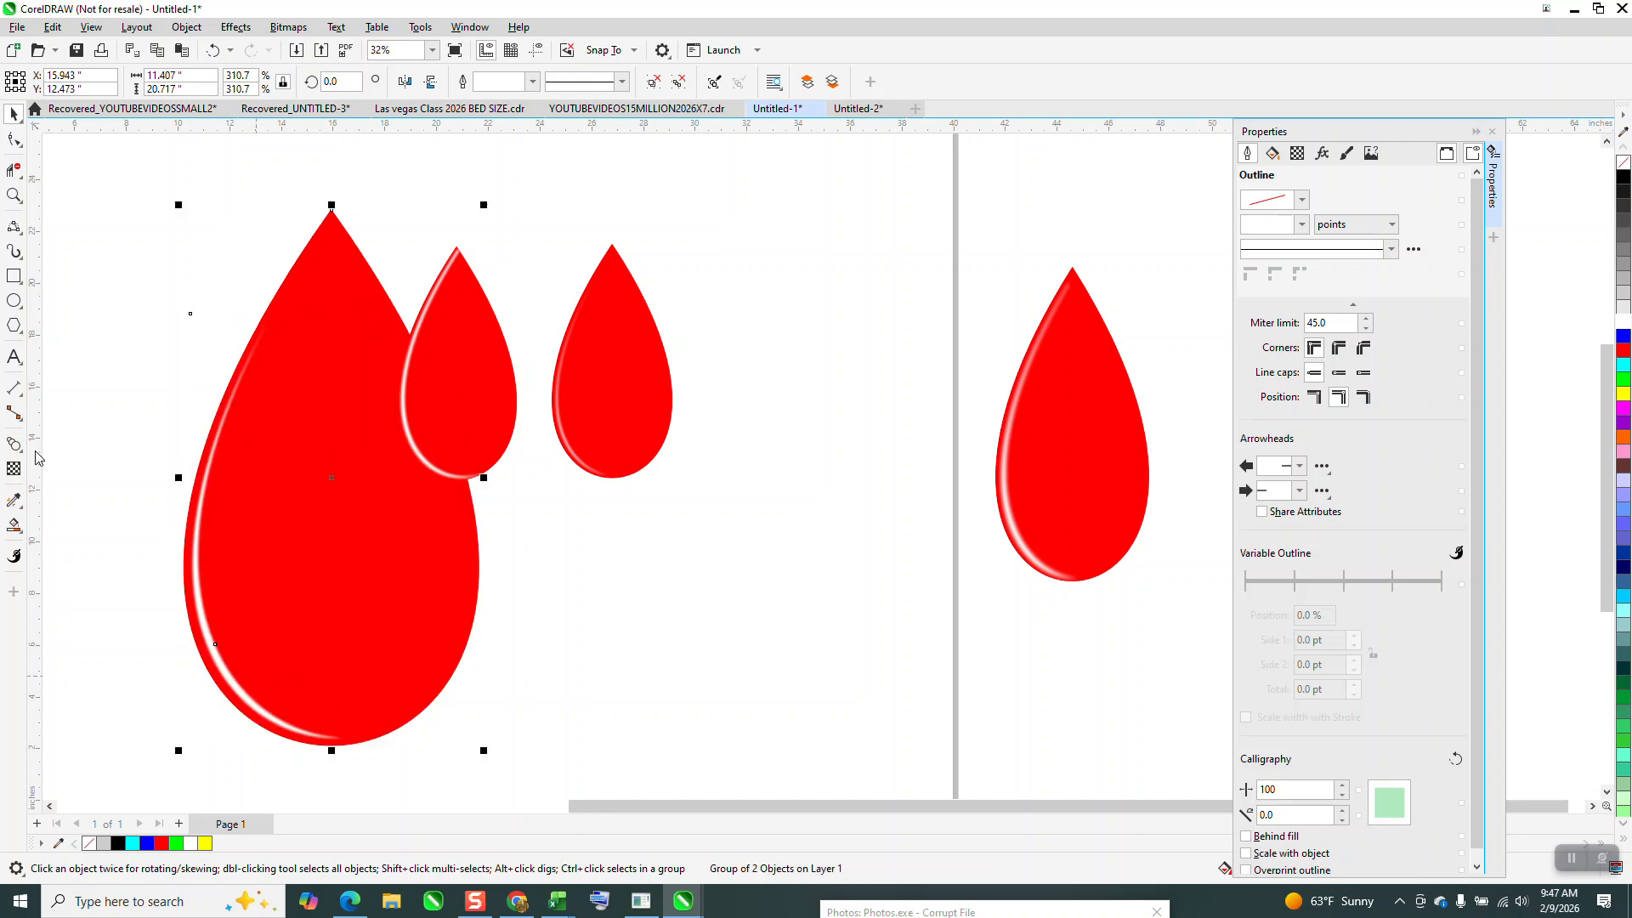
# Close the Properties docker and apply a Gaussian Blur with a radius of 26.0 to the whole enlarged drop group
pyautogui.click(14, 194)
pyautogui.moveTo(194, 520); pyautogui.dragTo(311, 738)
pyautogui.scroll(-5, 558, 528)
pyautogui.click(14, 114)
pyautogui.click(318, 422)
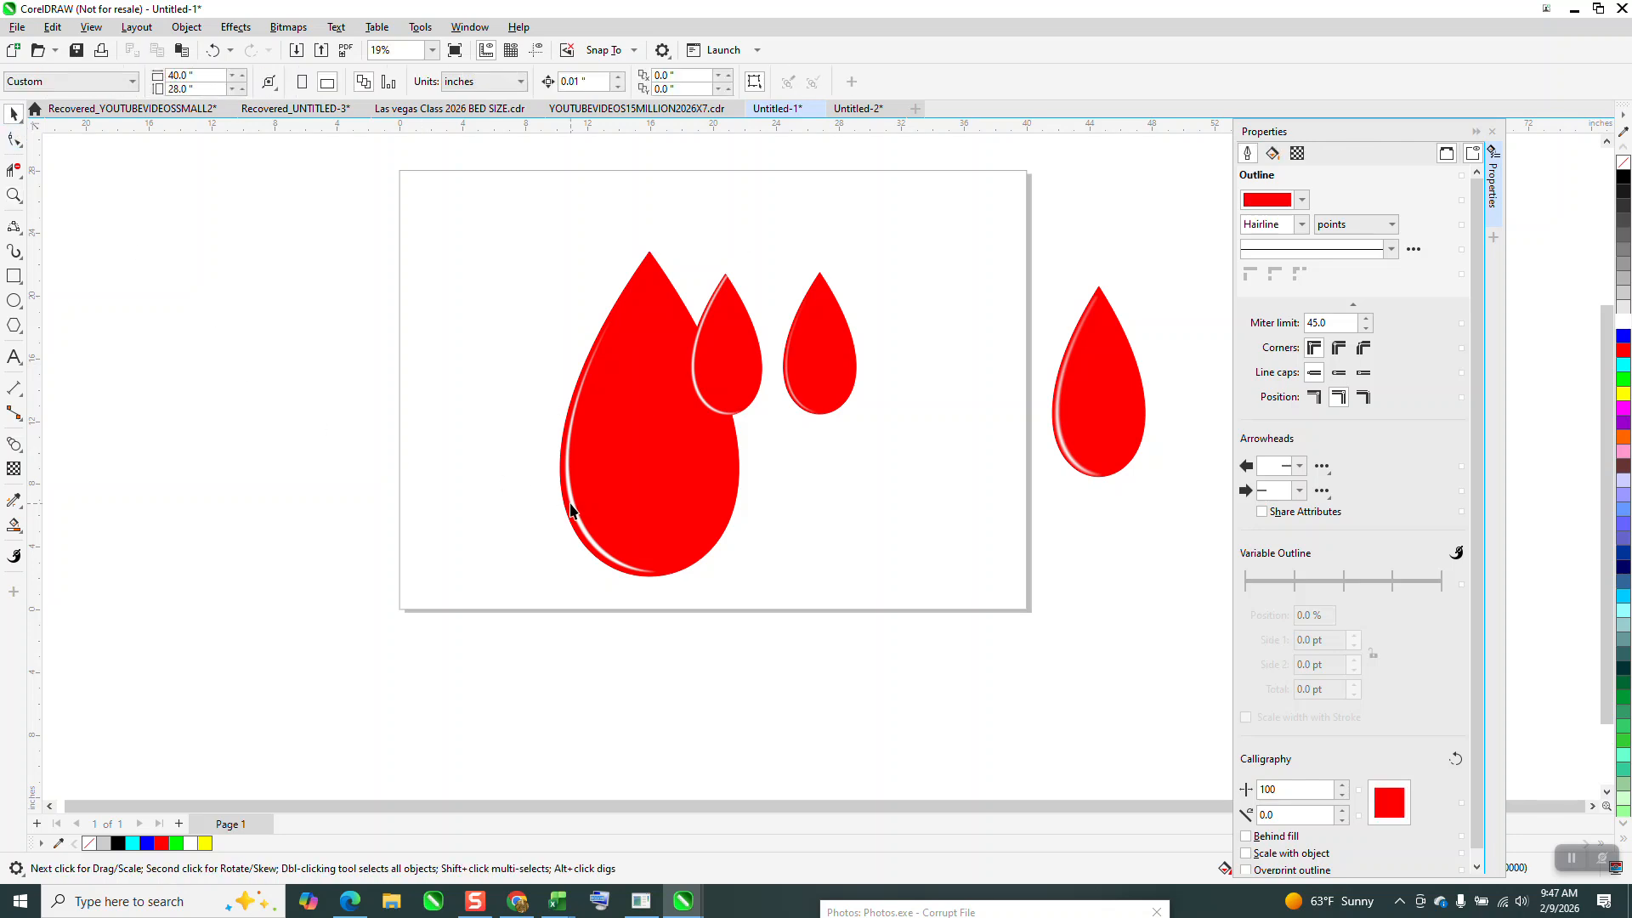
pyautogui.click(575, 511)
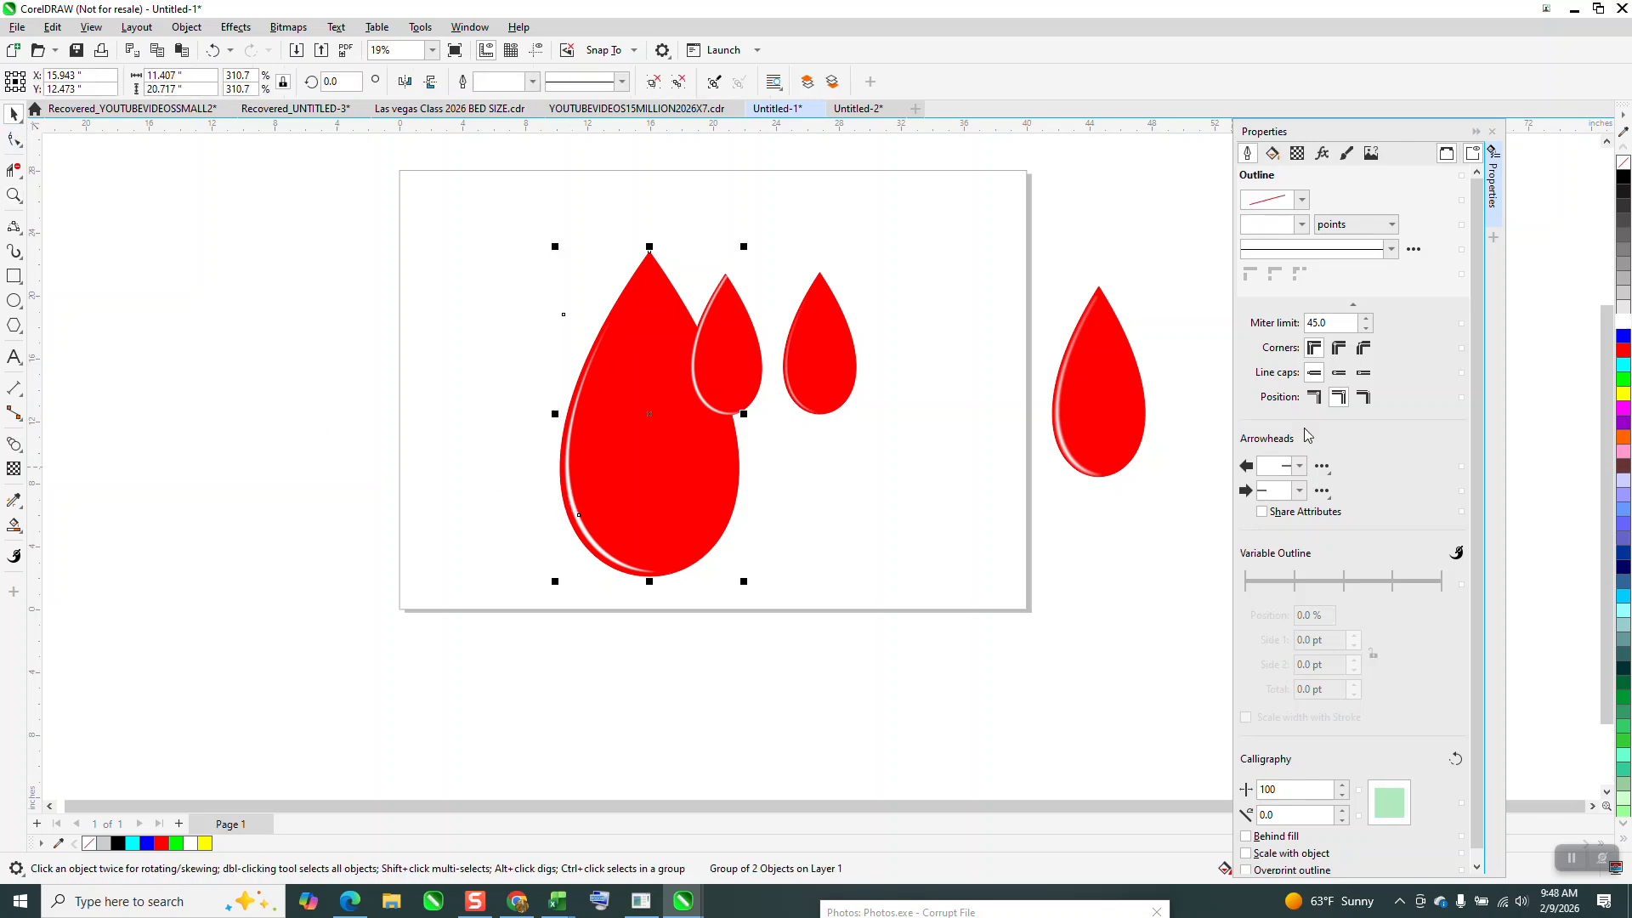
pyautogui.click(1494, 133)
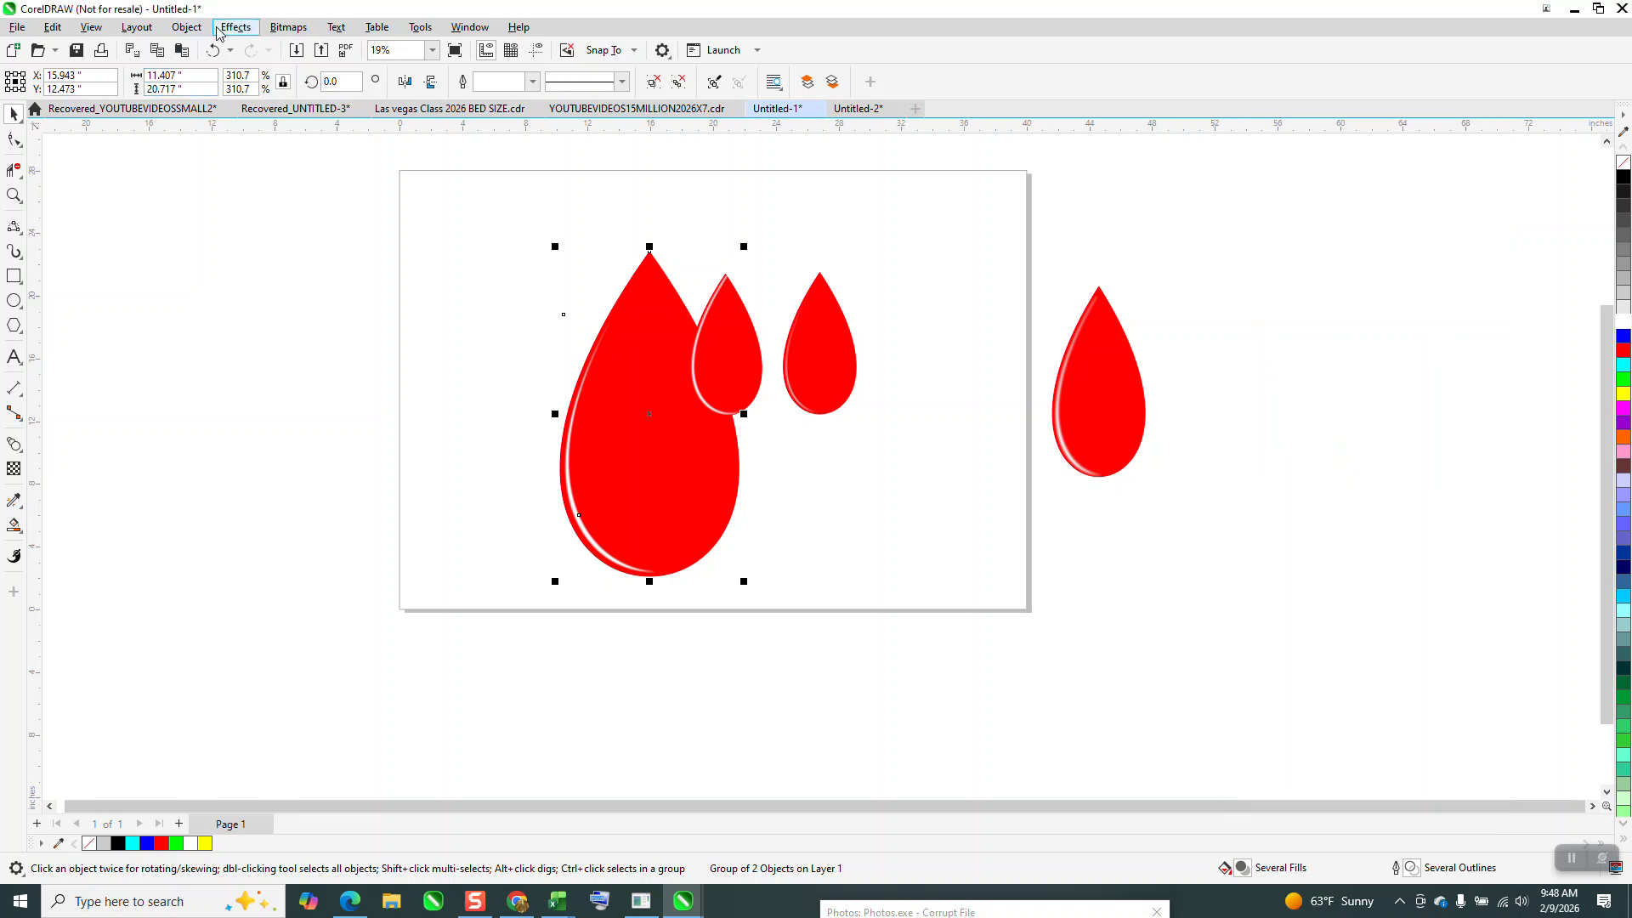
pyautogui.click(236, 27)
pyautogui.moveTo(274, 152)
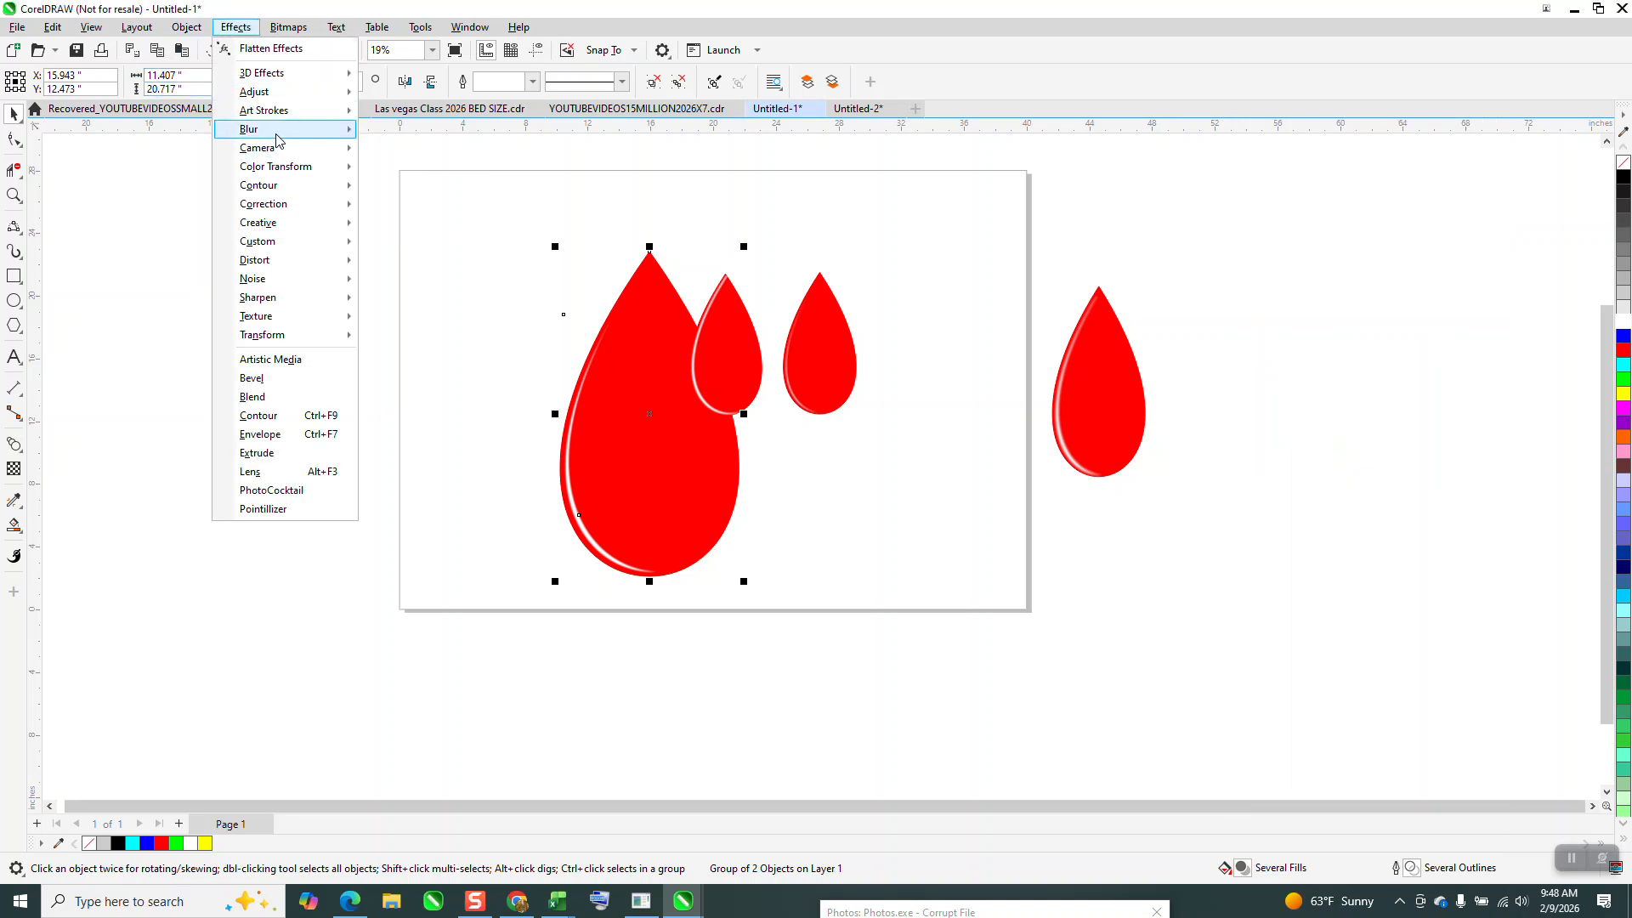
pyautogui.click(410, 195)
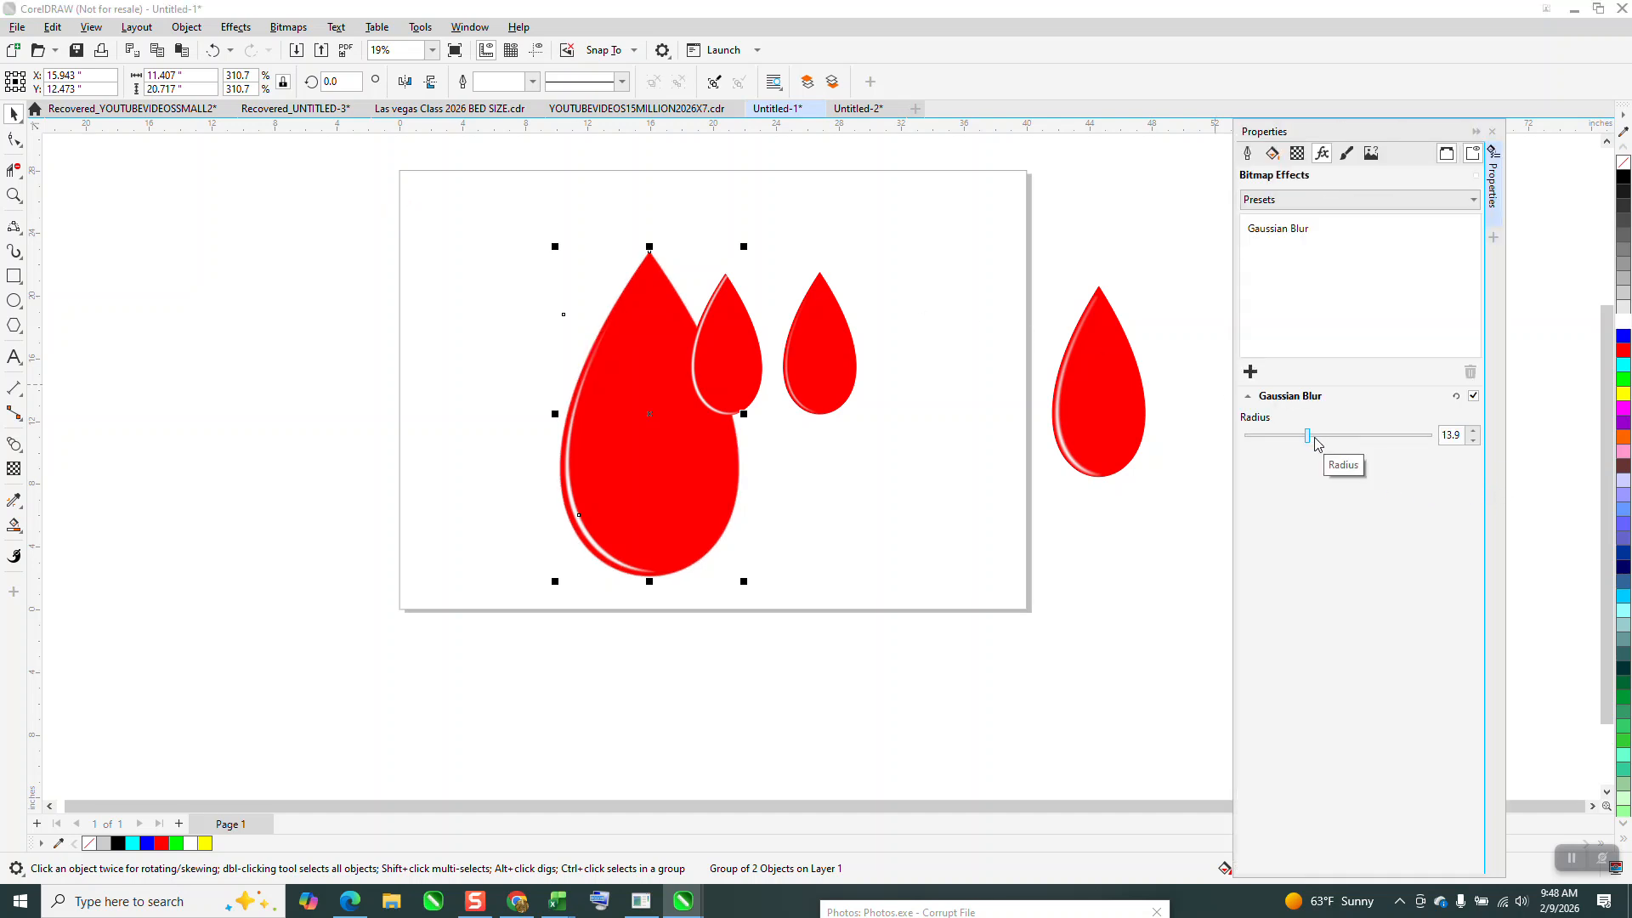
pyautogui.moveTo(1307, 435); pyautogui.dragTo(1330, 436)
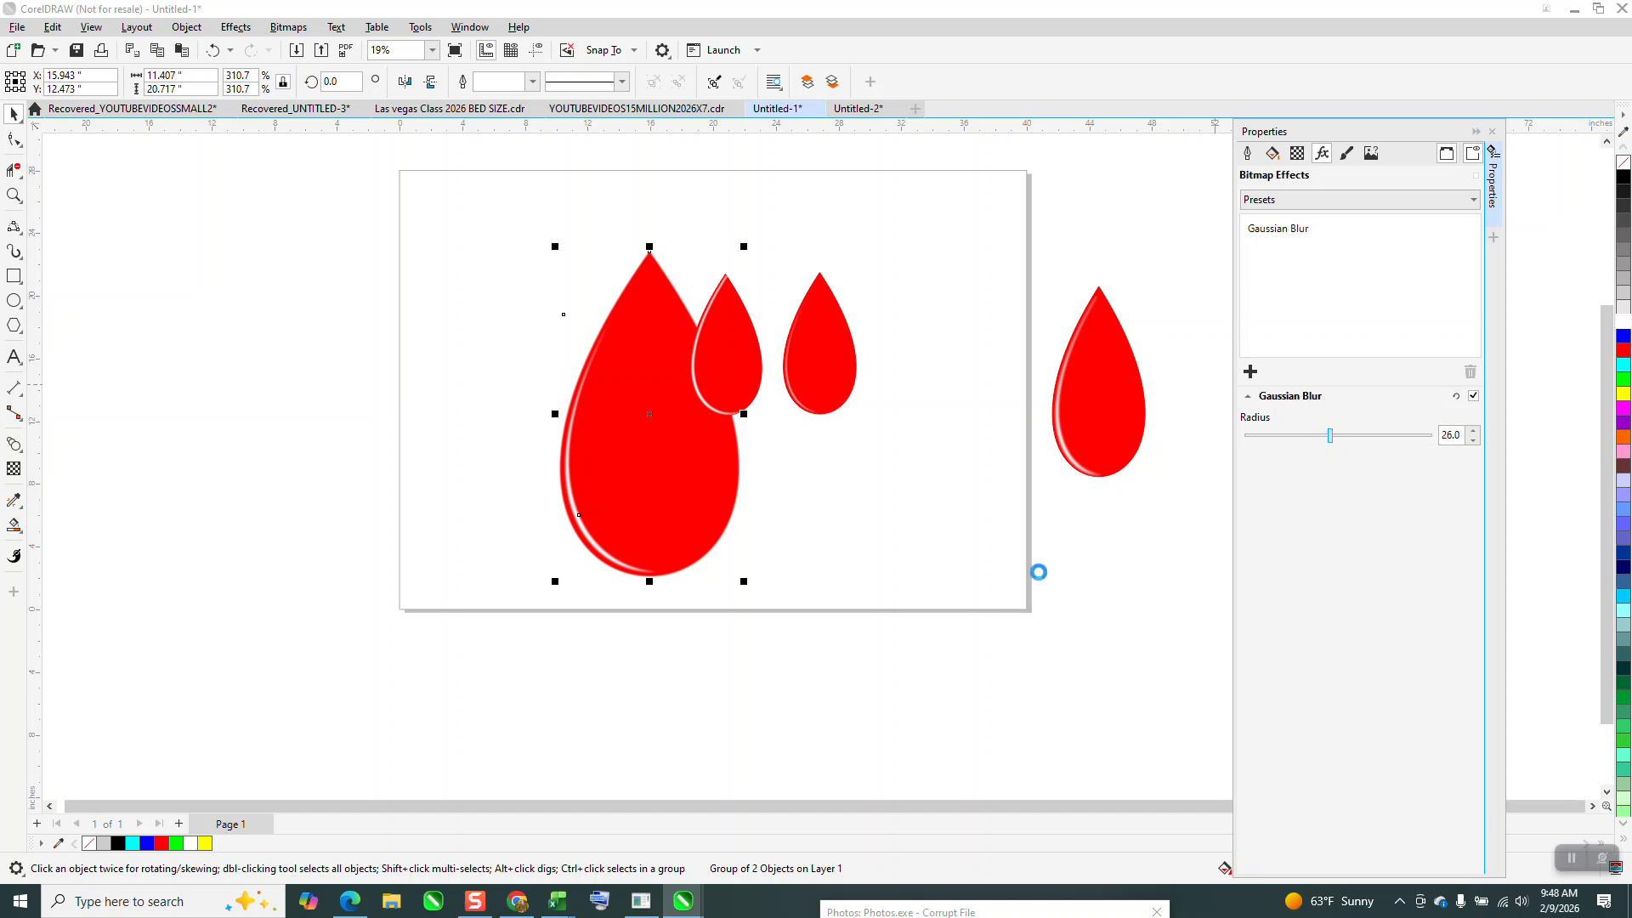
# Examine the outer edge and highlight of the blurred large drop up close and compare them with the smaller drops
pyautogui.click(14, 195)
pyautogui.moveTo(500, 370); pyautogui.dragTo(843, 611)
pyautogui.scroll(-3, 612, 608)
pyautogui.moveTo(680, 329); pyautogui.dragTo(1049, 535)
pyautogui.scroll(-2, 674, 343)
pyautogui.scroll(-1, 482, 470)
pyautogui.moveTo(386, 298); pyautogui.dragTo(814, 679)
pyautogui.scroll(-3, 594, 515)
pyautogui.scroll(-1, 594, 515)
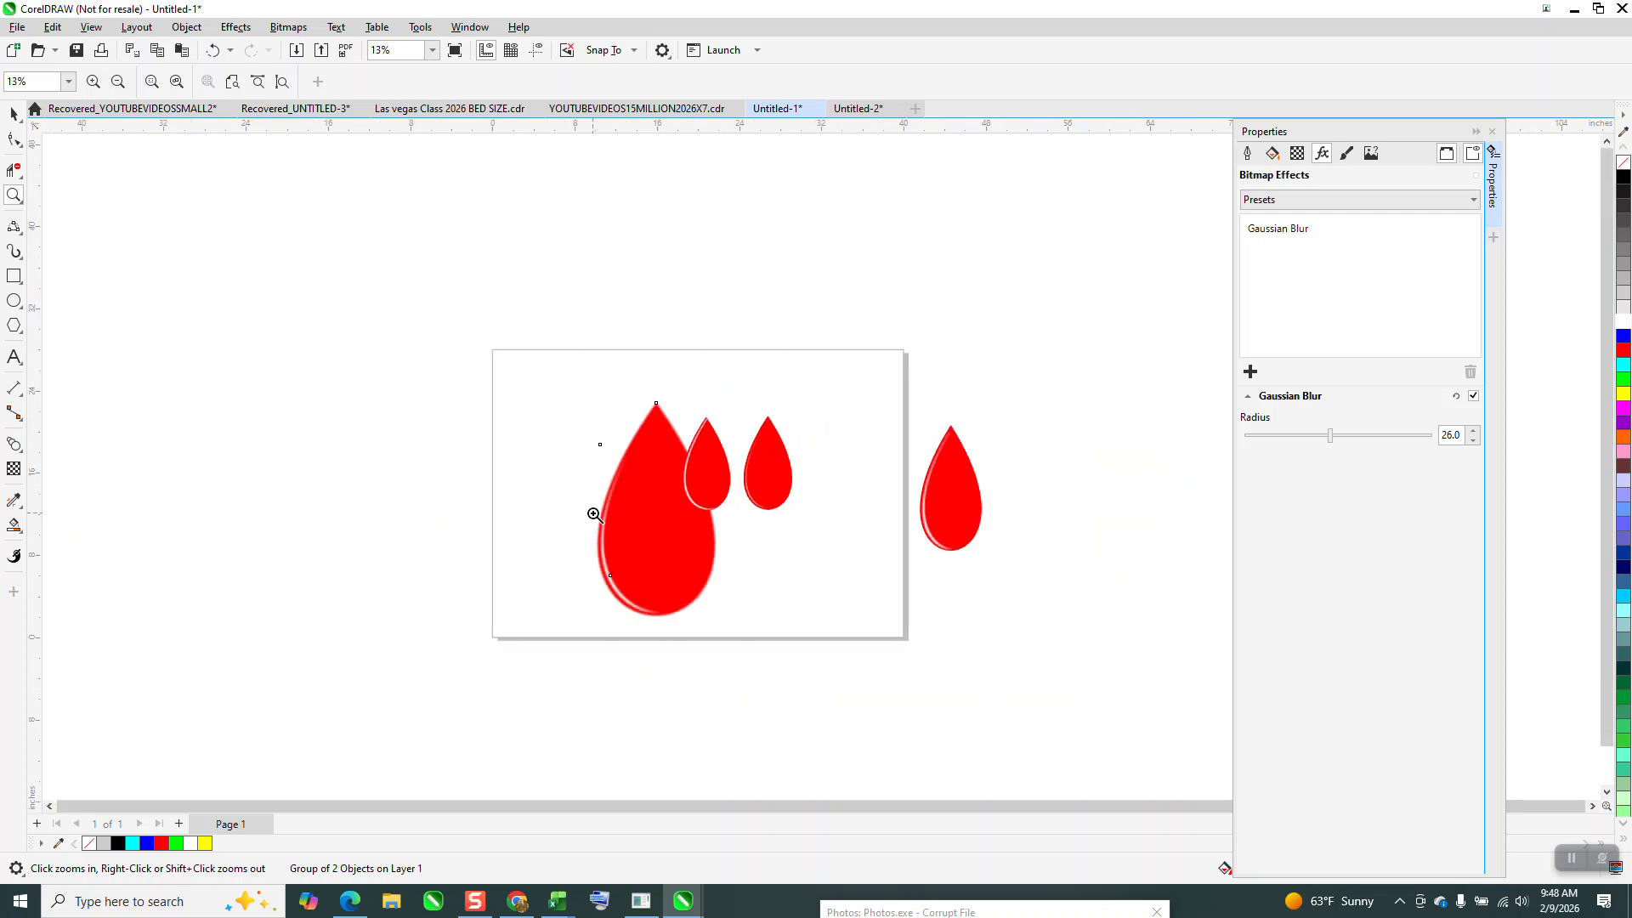
pyautogui.click(14, 113)
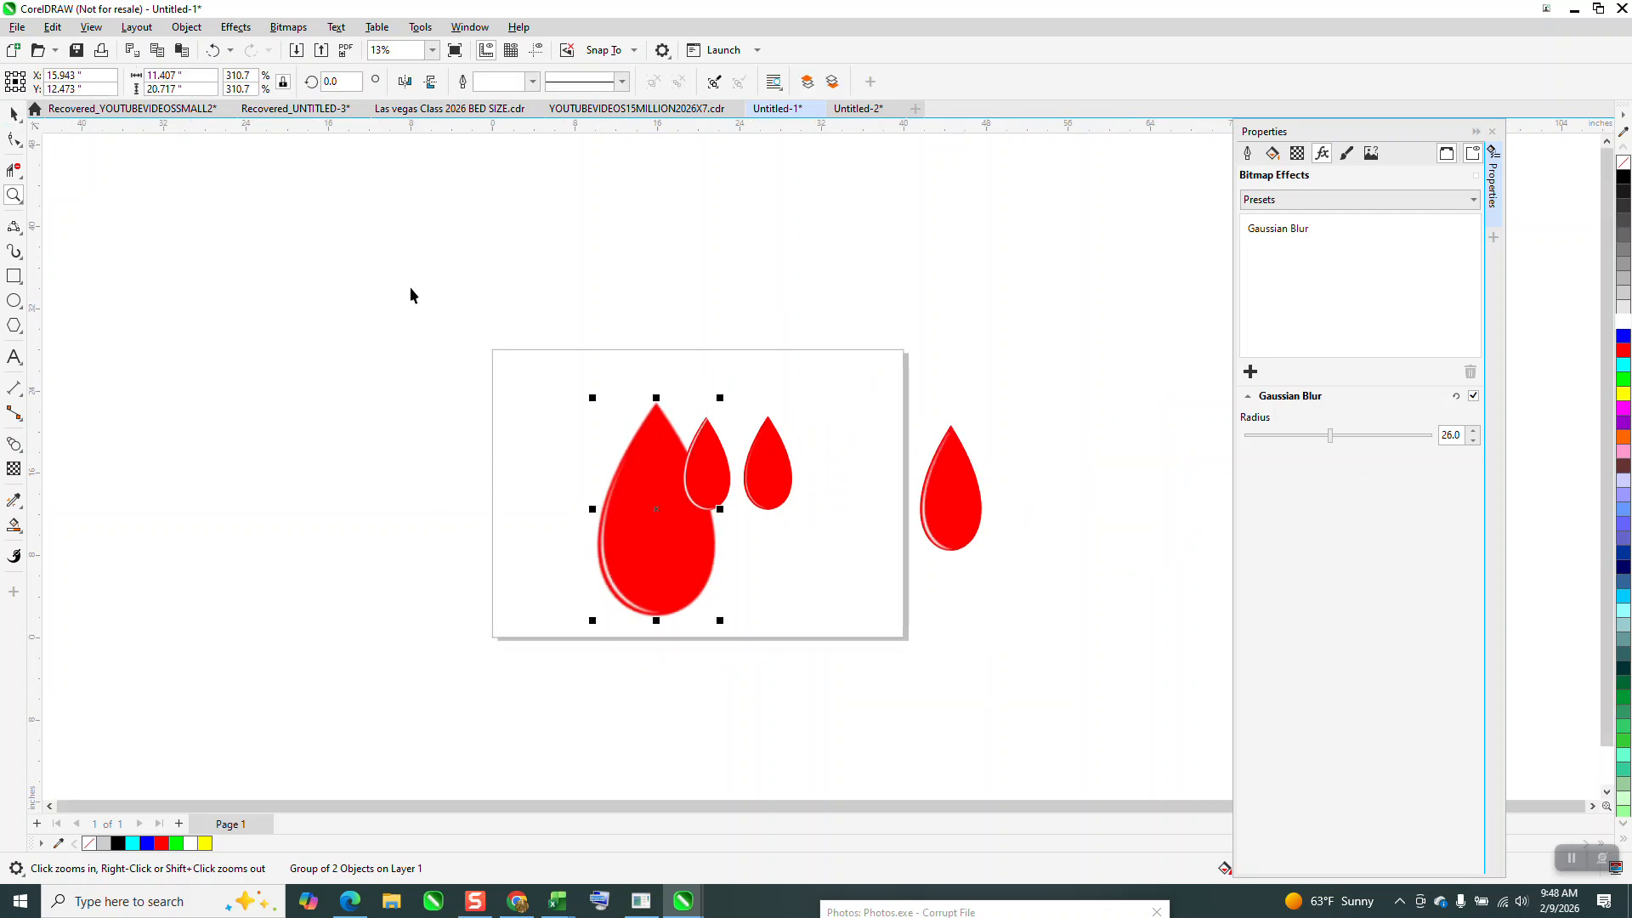